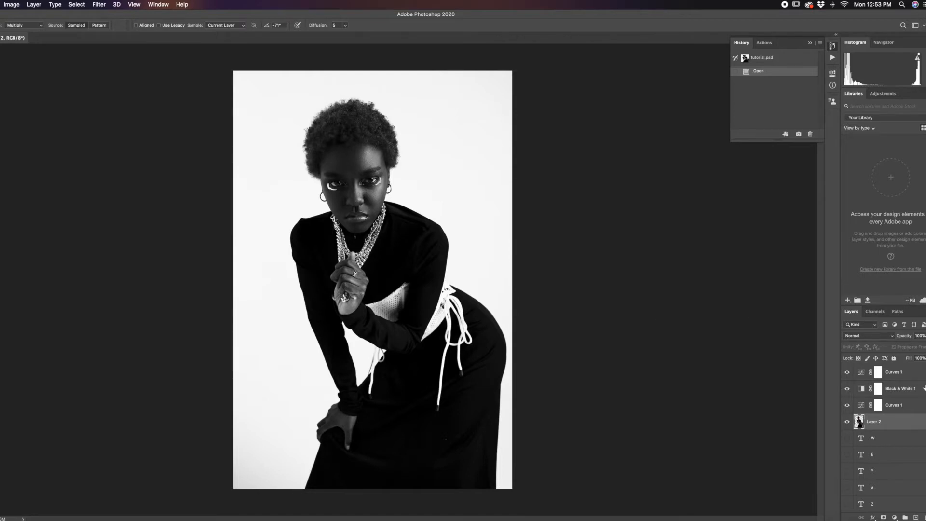
Step: Select the woman on the Background layer automatically with Select Subject
{"action": "scroll", "coordinate": [872, 434], "scroll_direction": "down", "scroll_amount": 3}
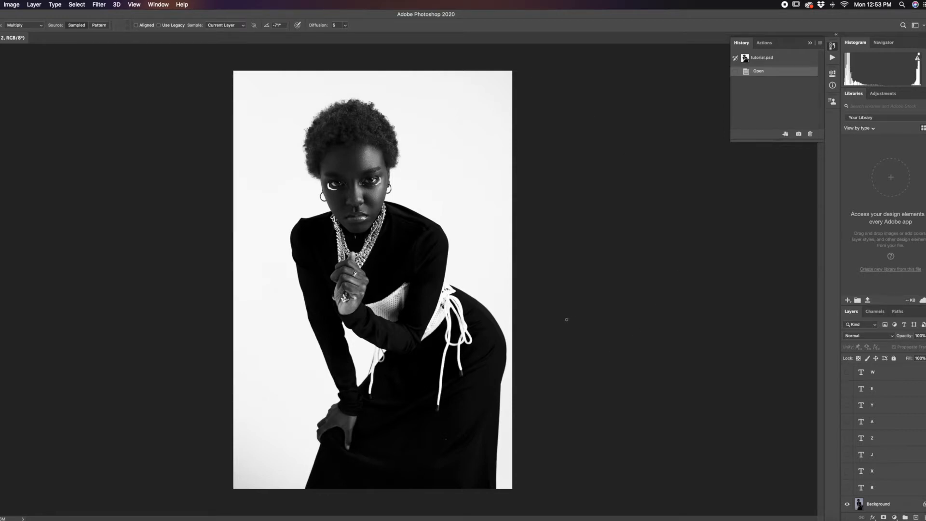
{"action": "left_click", "coordinate": [902, 503]}
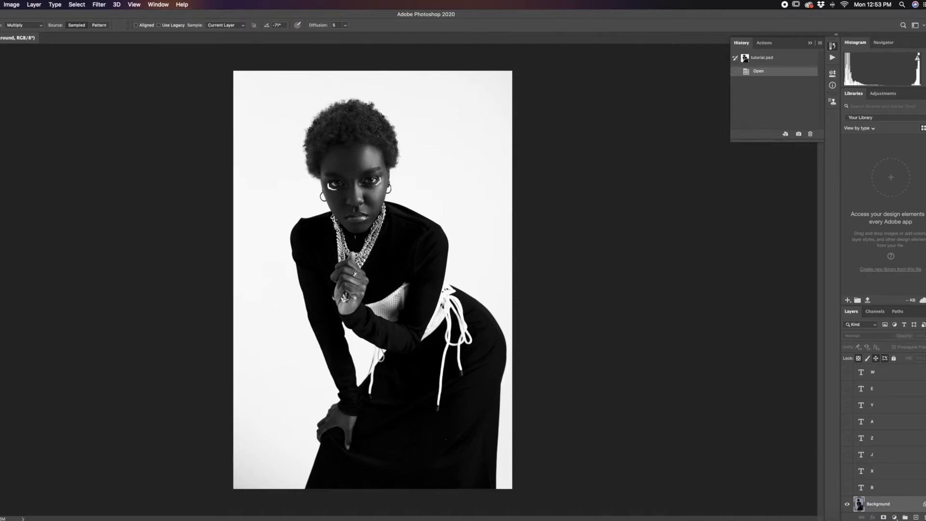
{"action": "key", "text": "w"}
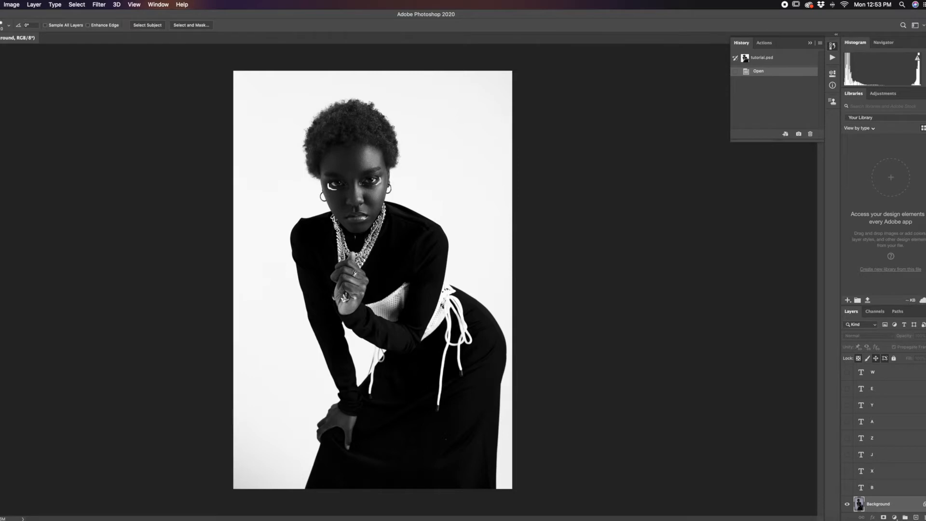
{"action": "left_click", "coordinate": [150, 25]}
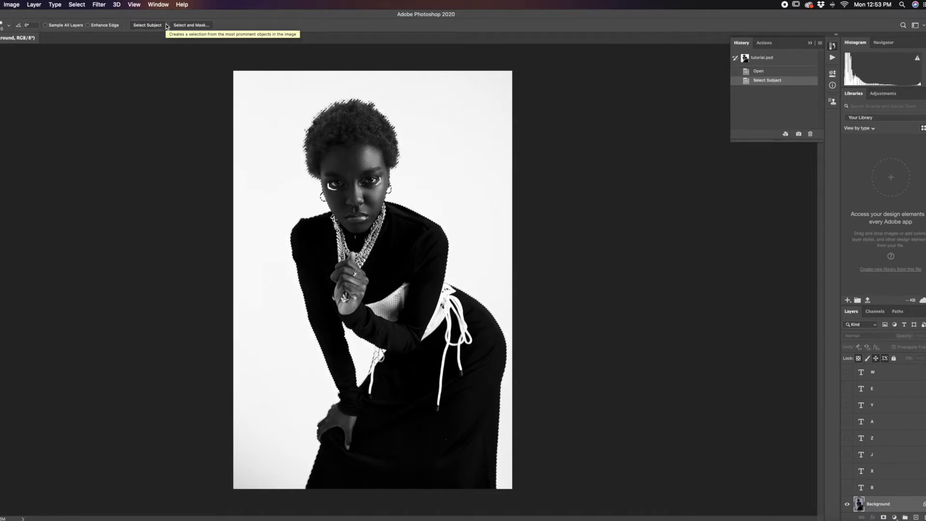
Step: Refine the selection around the hanging cord below the forearm with the Quick Selection tool
{"action": "scroll", "coordinate": [427, 372], "scroll_direction": "up", "scroll_amount": 5}
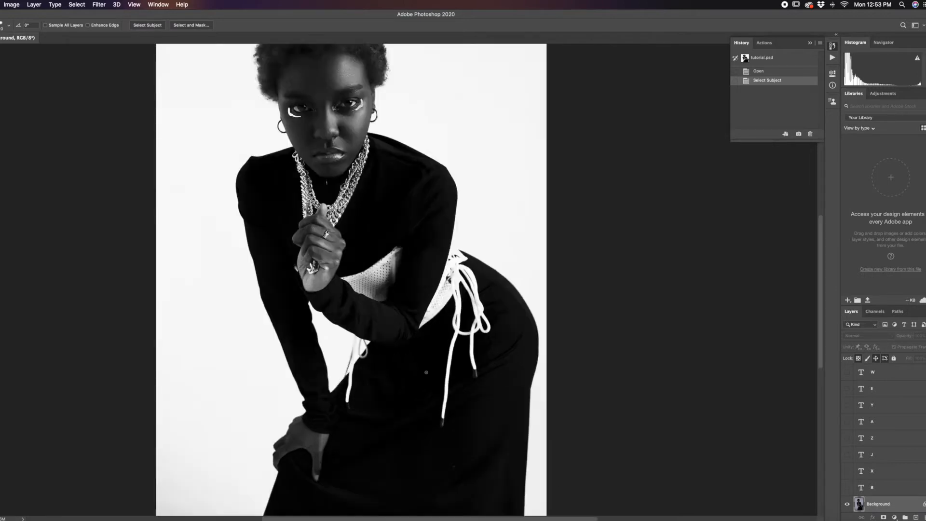
{"action": "scroll", "coordinate": [295, 346], "scroll_direction": "left", "scroll_amount": 5}
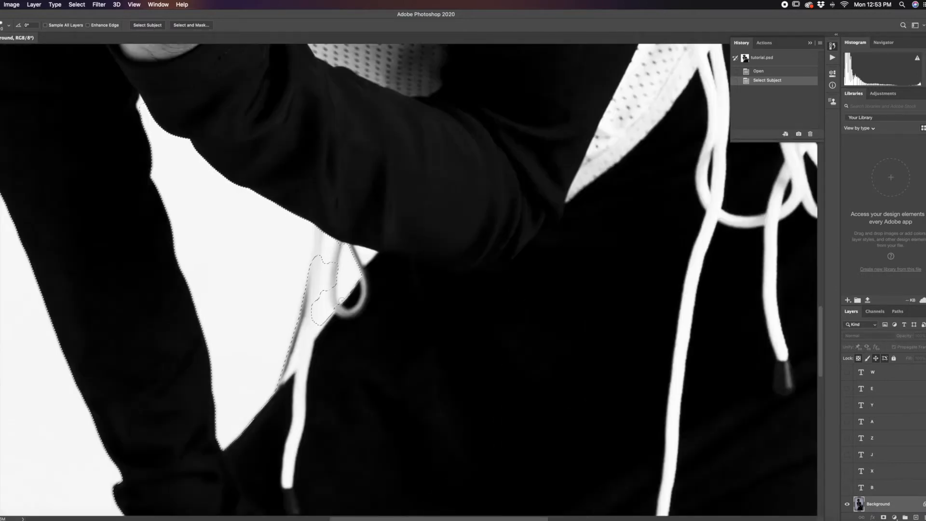
{"action": "mouse_move", "coordinate": [351, 265]}
{"action": "left_mouse_down"}
{"action": "mouse_move", "coordinate": [347, 285]}
{"action": "mouse_move", "coordinate": [330, 263]}
{"action": "mouse_move", "coordinate": [312, 335]}
{"action": "left_mouse_up"}
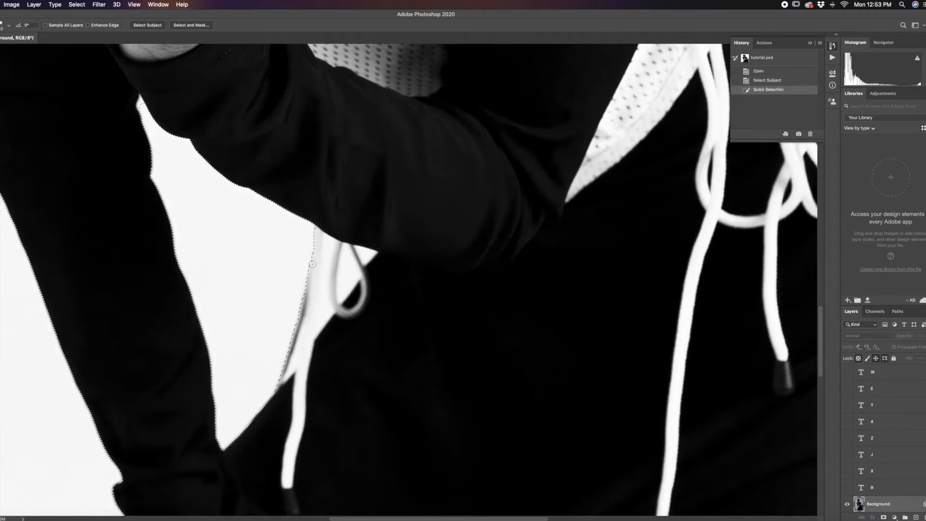
Step: Try further Quick Selection strokes around the looped cord and undo them back to the first refinement
{"action": "left_click_drag", "start_coordinate": [313, 265], "coordinate": [338, 277]}
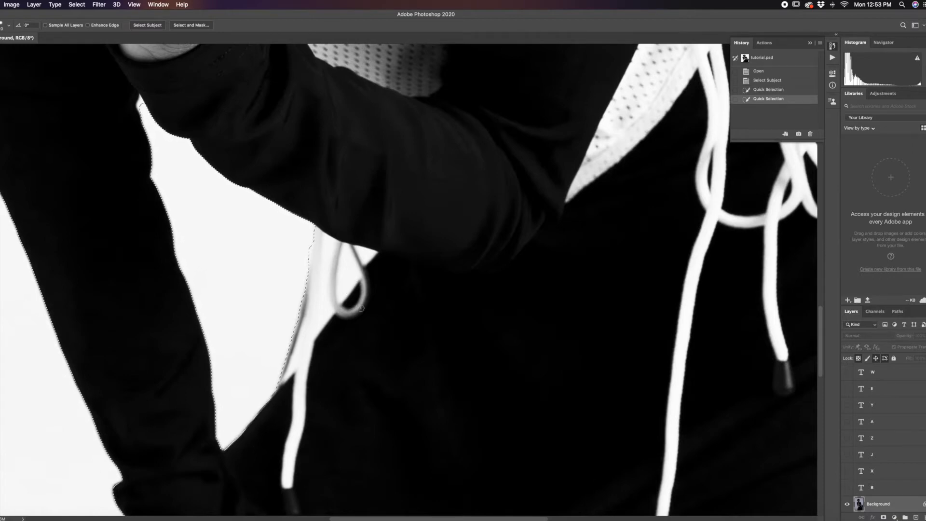
{"action": "mouse_move", "coordinate": [343, 290]}
{"action": "left_mouse_down"}
{"action": "mouse_move", "coordinate": [344, 251]}
{"action": "mouse_move", "coordinate": [346, 284]}
{"action": "left_mouse_up"}
{"action": "key", "text": "super+z"}
{"action": "key", "text": "super+z"}
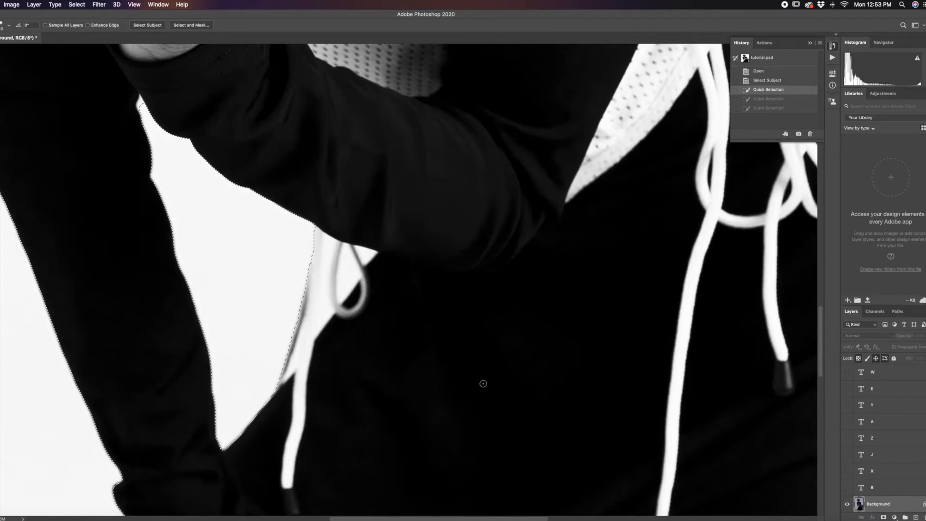
Step: Copy the selected woman from the Background layer onto a new layer
{"action": "scroll", "coordinate": [484, 383], "scroll_direction": "down", "scroll_amount": 10}
{"action": "scroll", "coordinate": [371, 227], "scroll_direction": "up", "scroll_amount": 5}
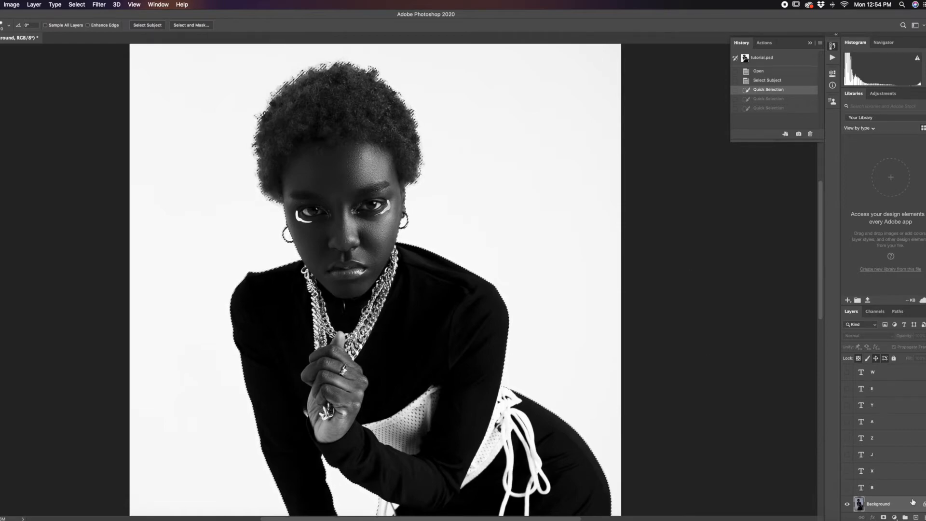
{"action": "key", "text": "super+j"}
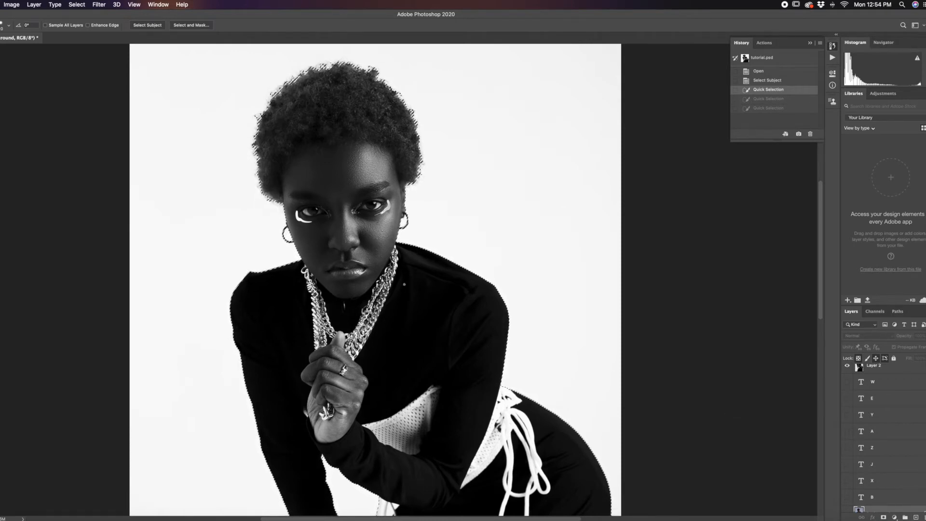
{"action": "key", "text": "super+v"}
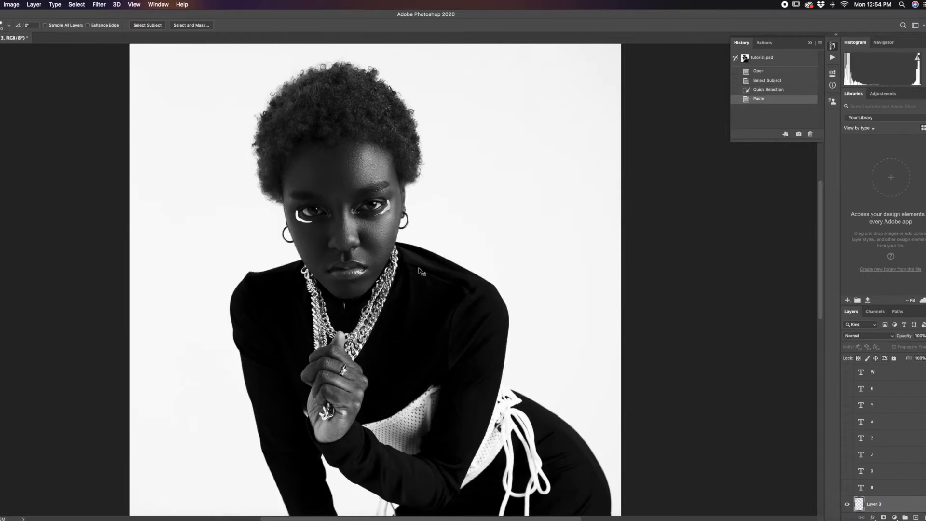
Step: Move the pasted cutout layer up above the J text layer and delete it
{"action": "scroll", "coordinate": [420, 271], "scroll_direction": "down", "scroll_amount": 5}
{"action": "scroll", "coordinate": [886, 494], "scroll_direction": "down", "scroll_amount": 1}
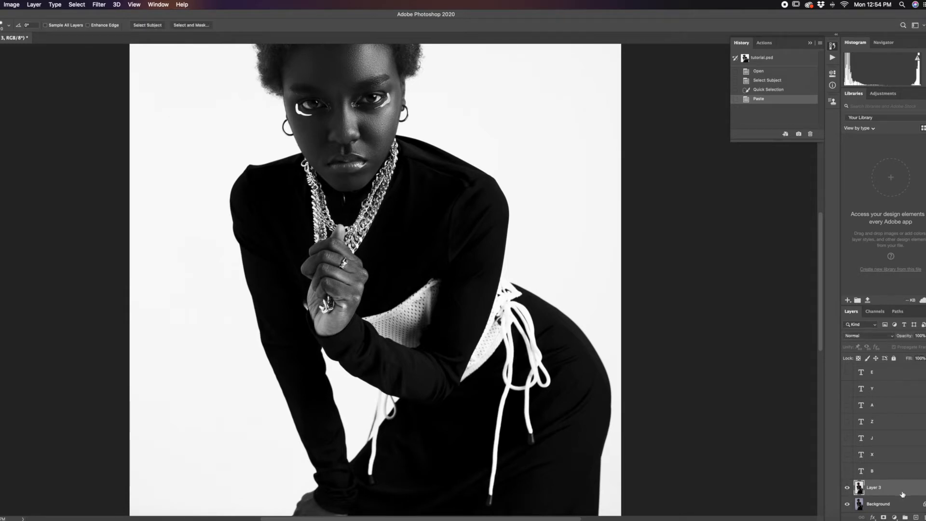
{"action": "left_click_drag", "start_coordinate": [918, 492], "coordinate": [897, 423]}
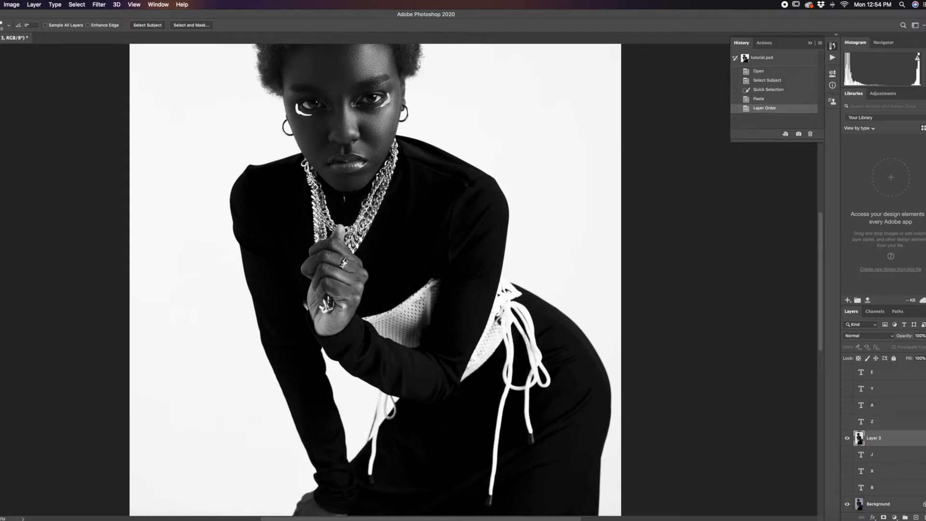
{"action": "left_click_drag", "start_coordinate": [923, 515], "coordinate": [925, 517]}
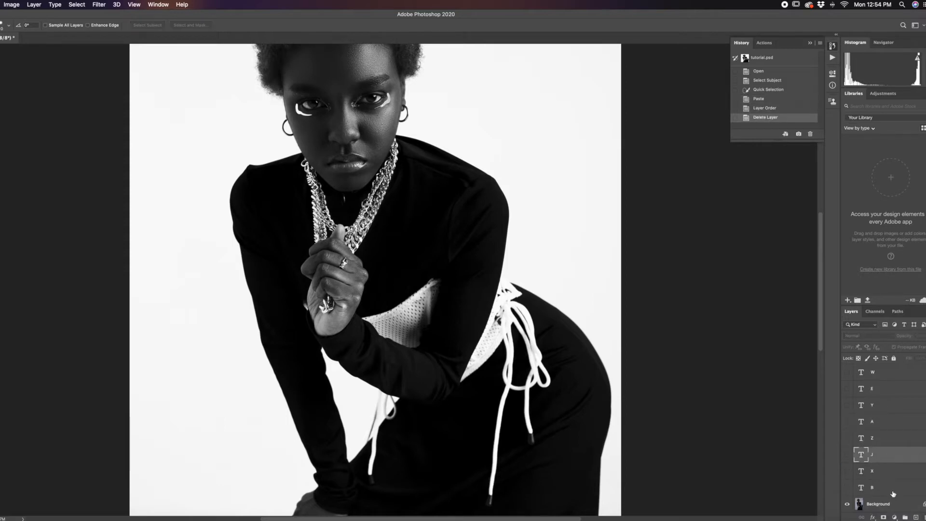
Step: Select the existing cutout layer, Layer 2, above the hidden letter layers
{"action": "left_click", "coordinate": [876, 504]}
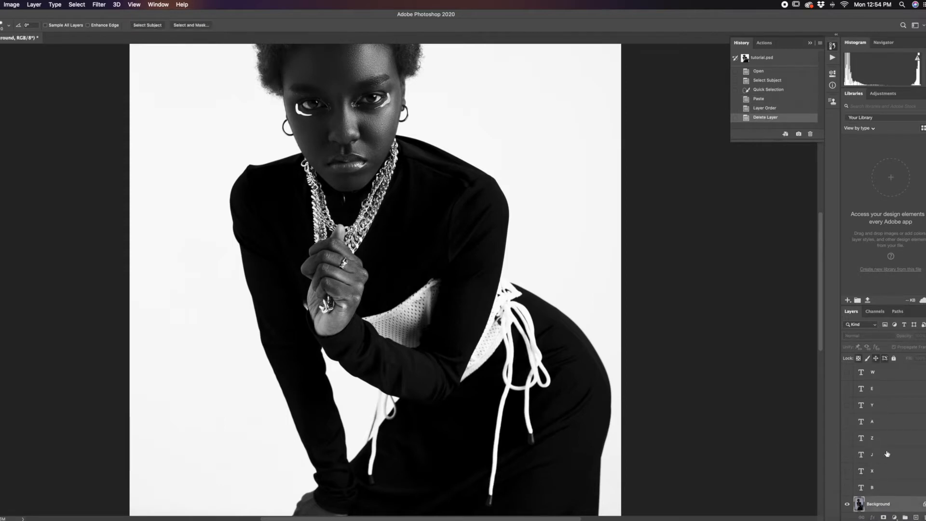
{"action": "scroll", "coordinate": [878, 463], "scroll_direction": "up", "scroll_amount": 3}
{"action": "left_click", "coordinate": [883, 424]}
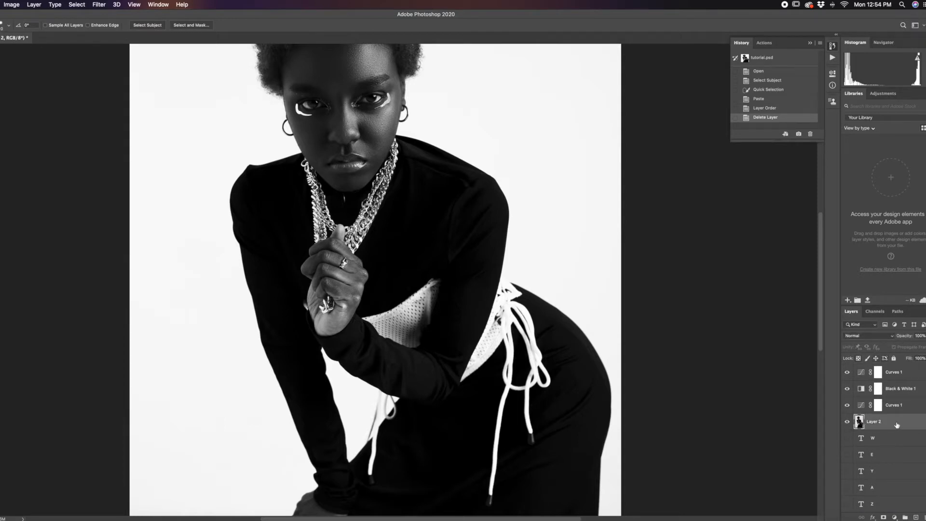
{"action": "scroll", "coordinate": [902, 495], "scroll_direction": "down", "scroll_amount": 4}
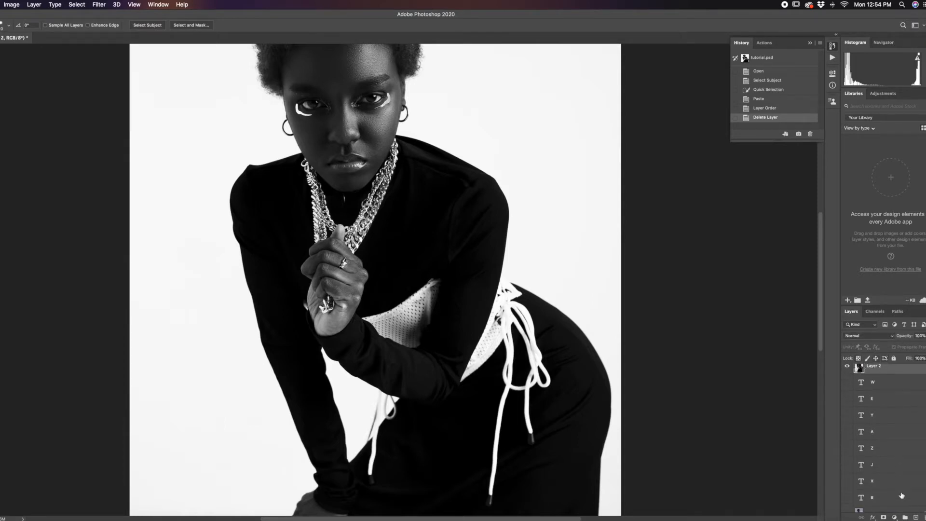
{"action": "scroll", "coordinate": [902, 495], "scroll_direction": "up", "scroll_amount": 4}
{"action": "scroll", "coordinate": [908, 414], "scroll_direction": "down", "scroll_amount": 4}
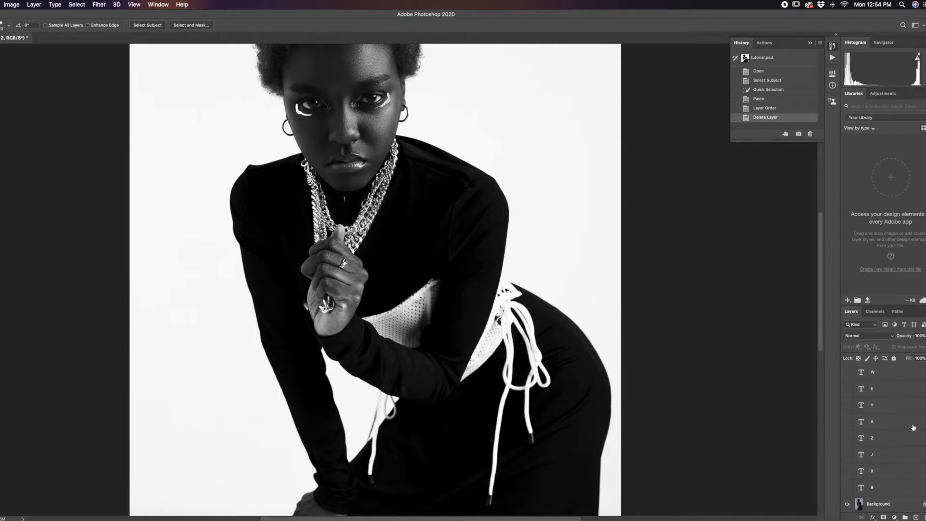
Step: Fit the whole image in the window and choose the Photography workspace
{"action": "key", "text": "super+0"}
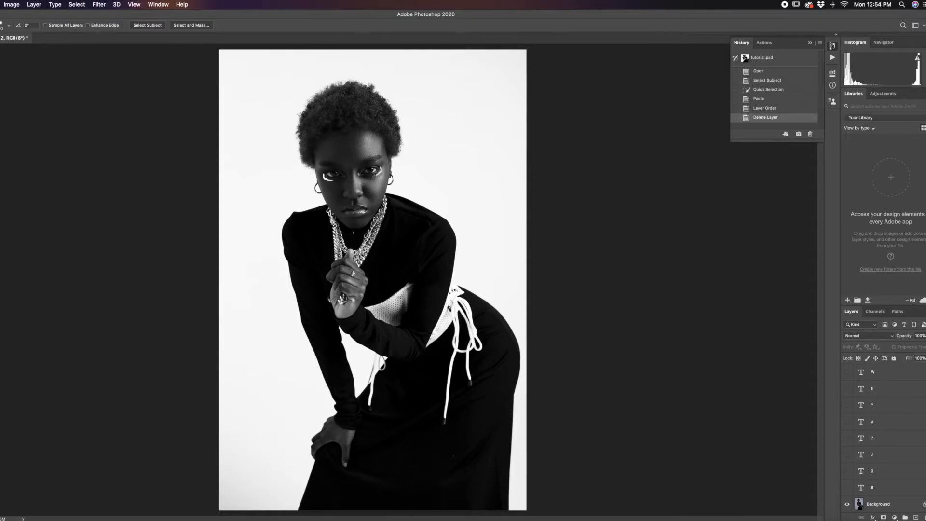
{"action": "left_click", "coordinate": [922, 25]}
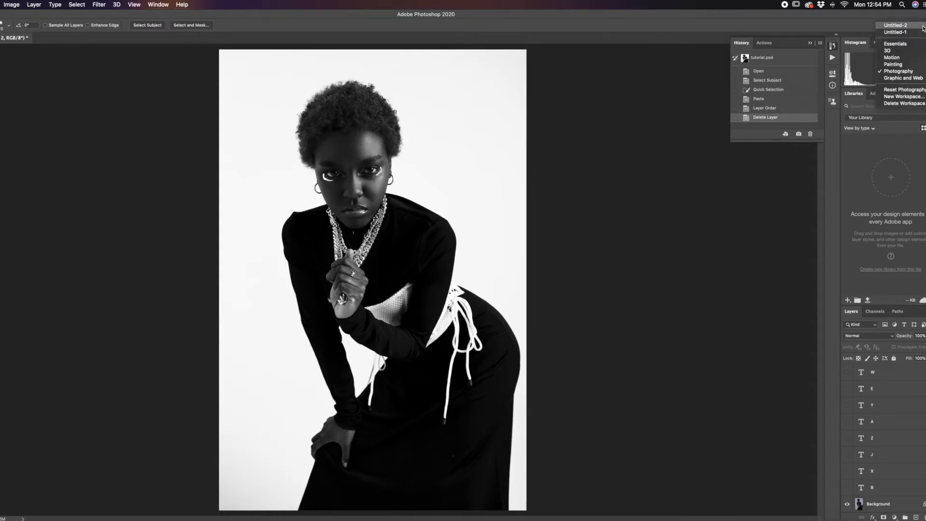
{"action": "left_click", "coordinate": [910, 72]}
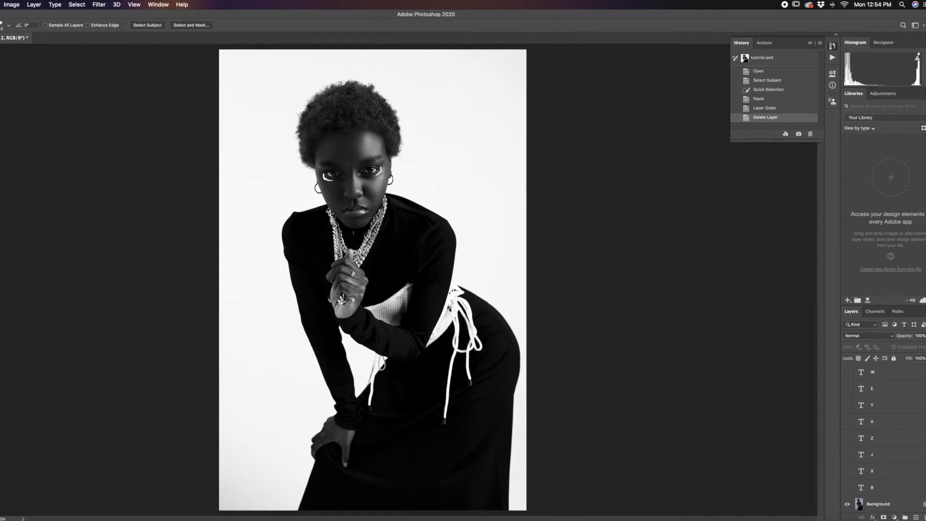
Step: Add a 48 pt black placeholder text layer above Layer 2 and place it beside the top of her hair
{"action": "key", "text": "t"}
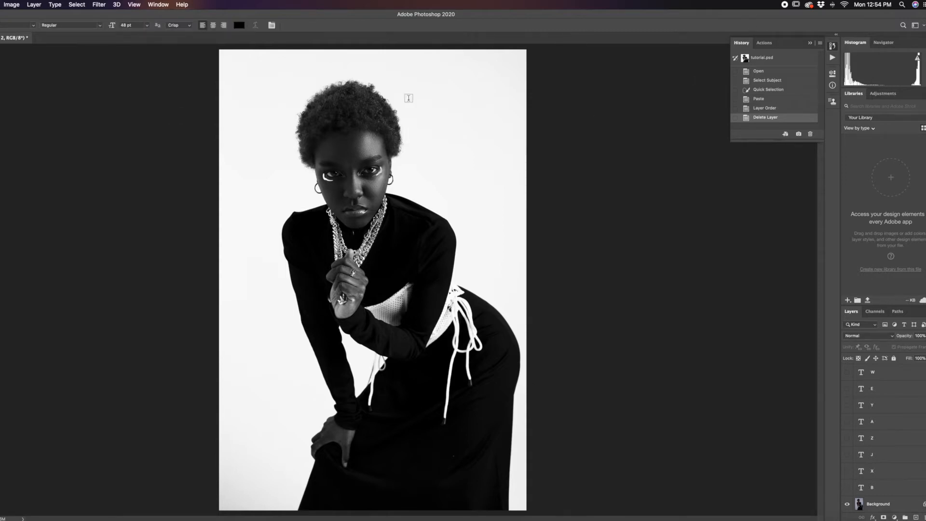
{"action": "left_click", "coordinate": [436, 79]}
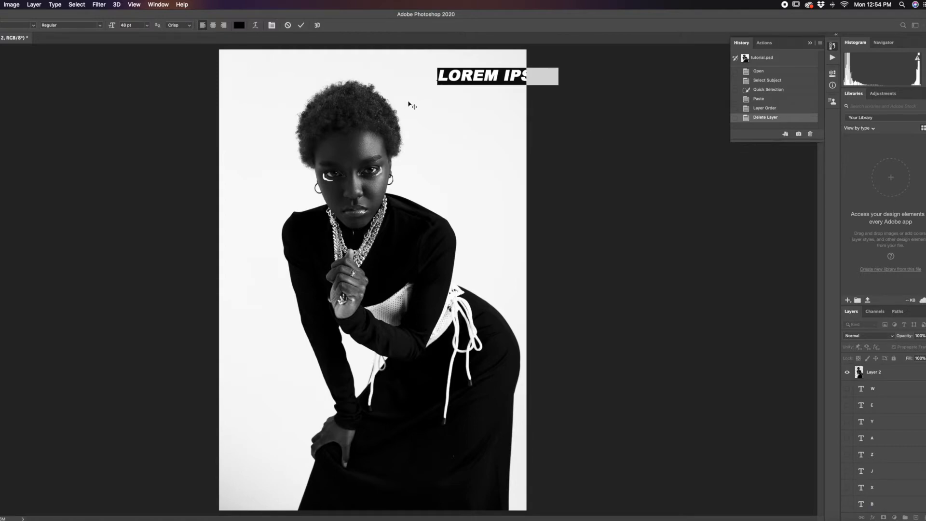
{"action": "left_click", "coordinate": [0, 51]}
{"action": "left_click_drag", "start_coordinate": [479, 74], "coordinate": [433, 86]}
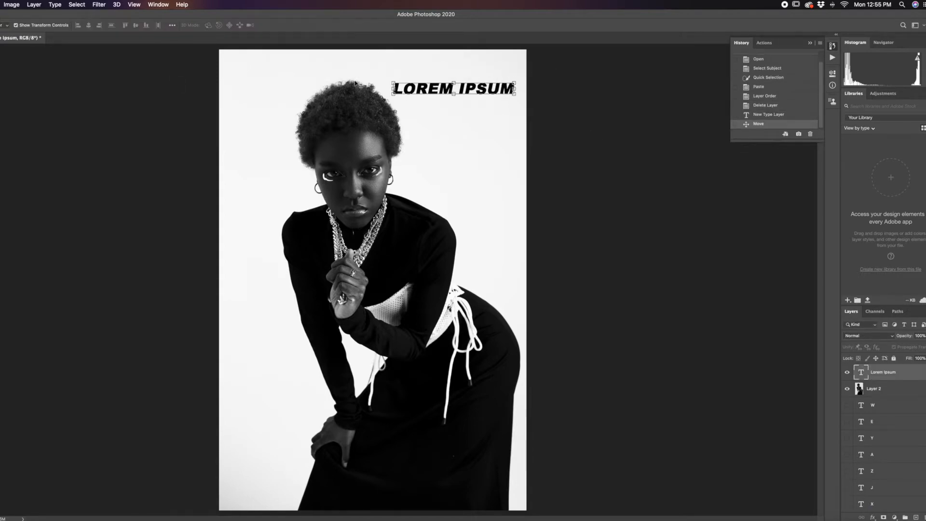
Step: Replace the placeholder text beside the hair with the single letter A
{"action": "key", "text": "b"}
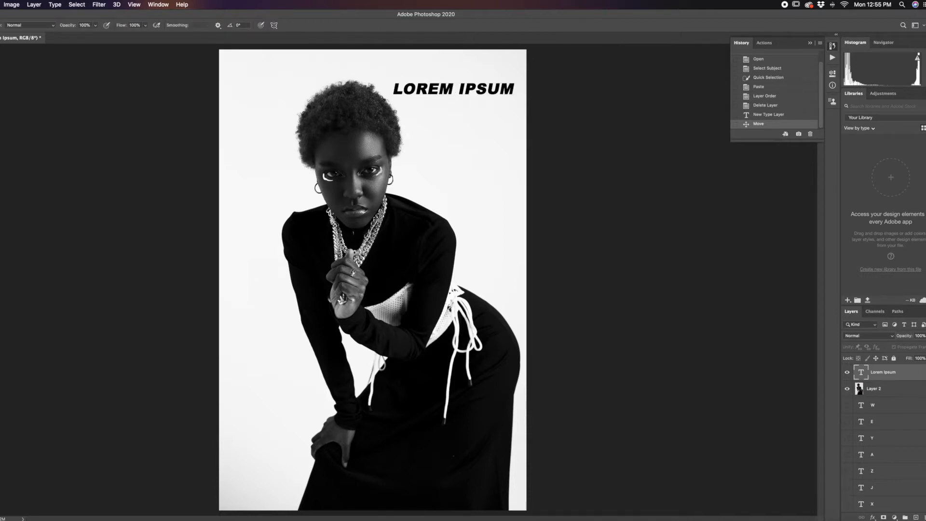
{"action": "key", "text": "t"}
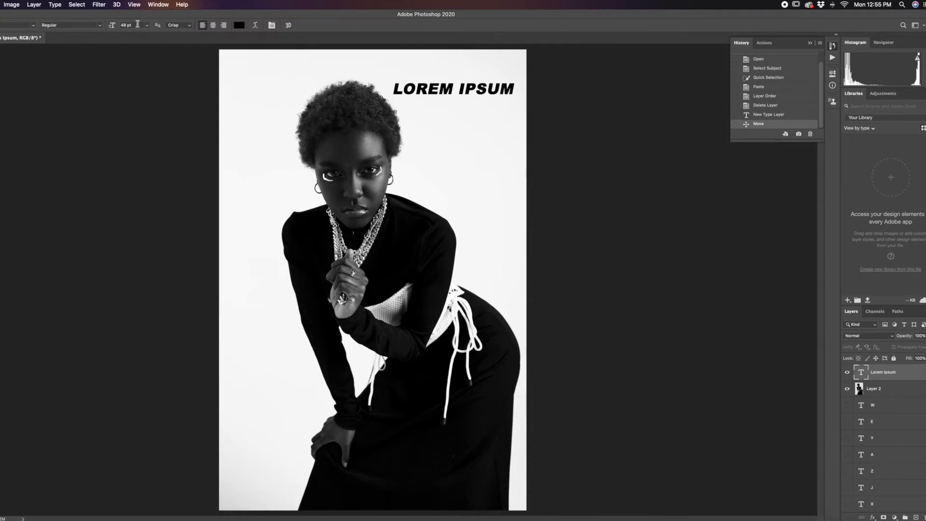
{"action": "left_click", "coordinate": [472, 91]}
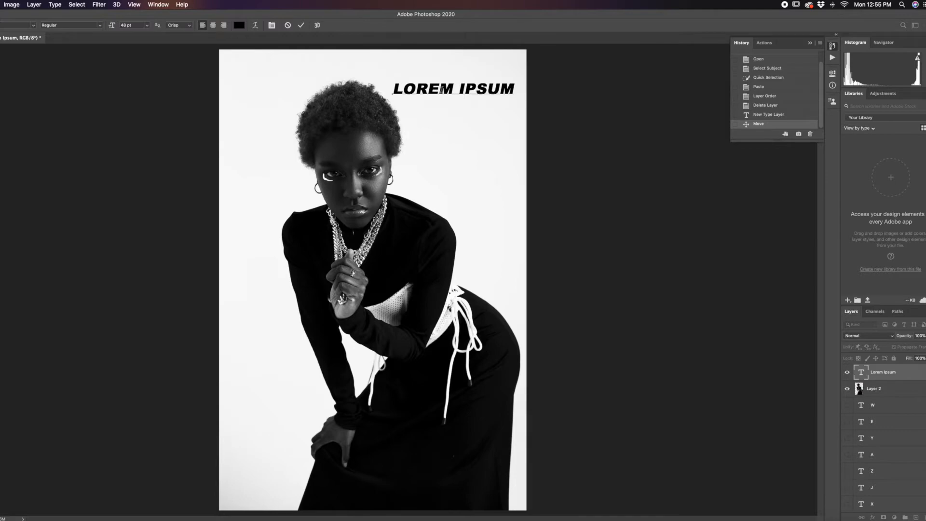
{"action": "left_click_drag", "start_coordinate": [512, 88], "coordinate": [368, 95]}
{"action": "key", "text": "BackSpace"}
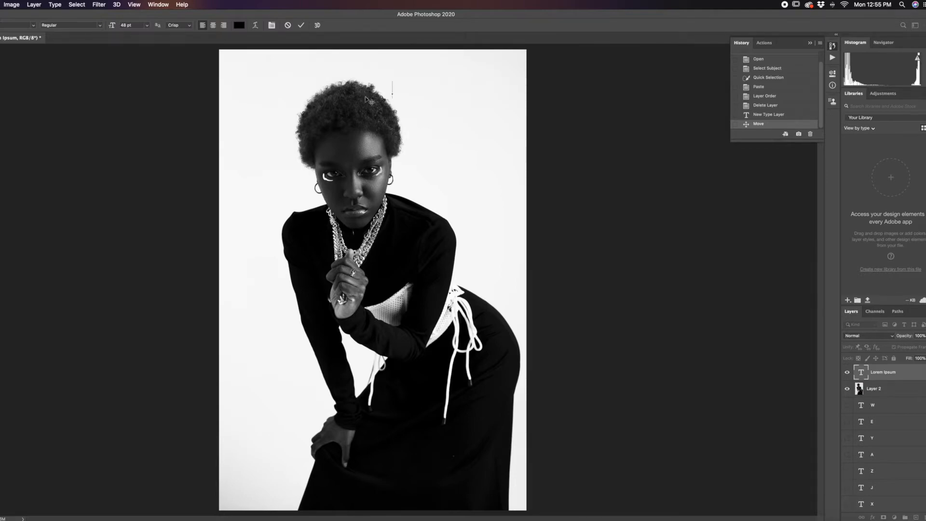
{"action": "type", "text": "A"}
{"action": "key", "text": "super+Return"}
Step: Move the letter A above her shoulder, scale it to about 299% and rotate it about 18.7°
{"action": "key", "text": "v"}
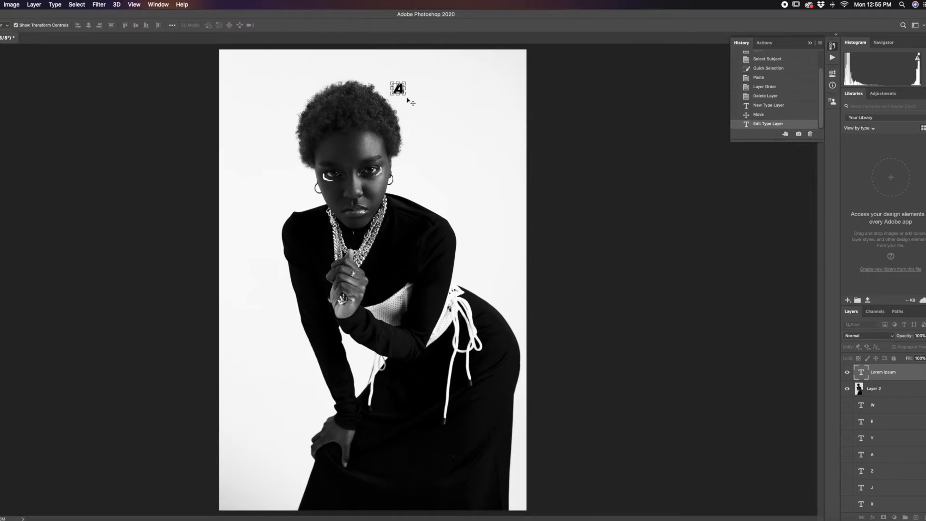
{"action": "left_click_drag", "start_coordinate": [405, 98], "coordinate": [433, 204]}
{"action": "left_click_drag", "start_coordinate": [435, 182], "coordinate": [436, 181]}
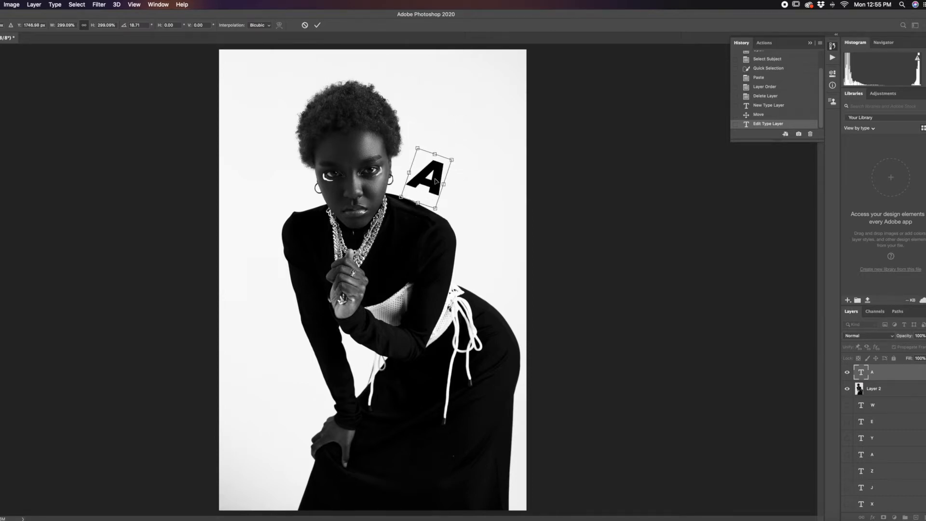
{"action": "key", "text": "Return"}
Step: Reposition the tilted A between her face and shoulder and enlarge it to about 130%
{"action": "left_click_drag", "start_coordinate": [444, 180], "coordinate": [458, 149]}
{"action": "key", "text": "Return"}
{"action": "left_click_drag", "start_coordinate": [410, 204], "coordinate": [397, 218]}
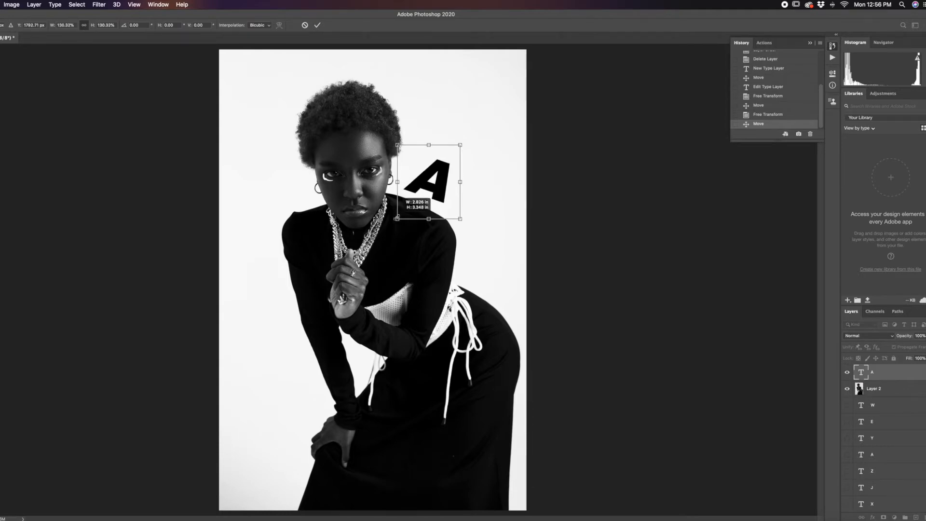
{"action": "key", "text": "Return"}
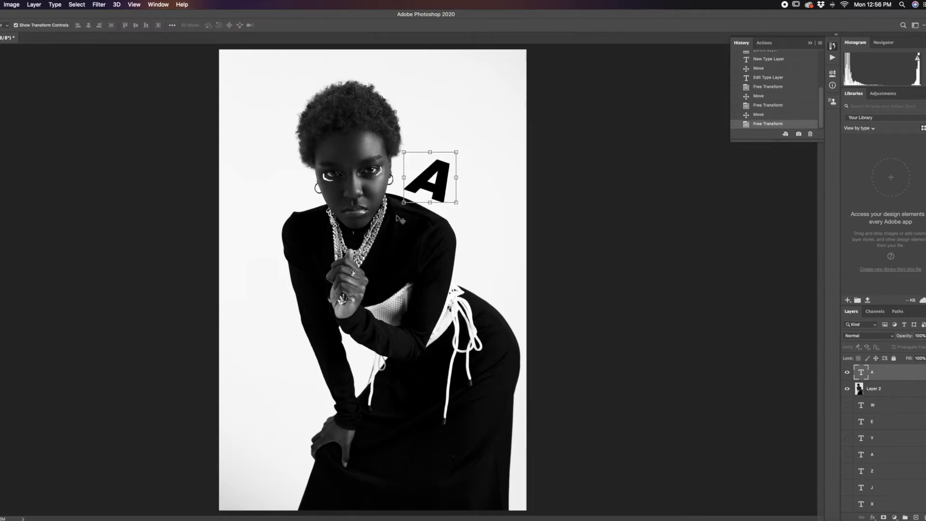
Step: Deselect the A layer and show the hidden W text layer behind her head
{"action": "left_click", "coordinate": [548, 214]}
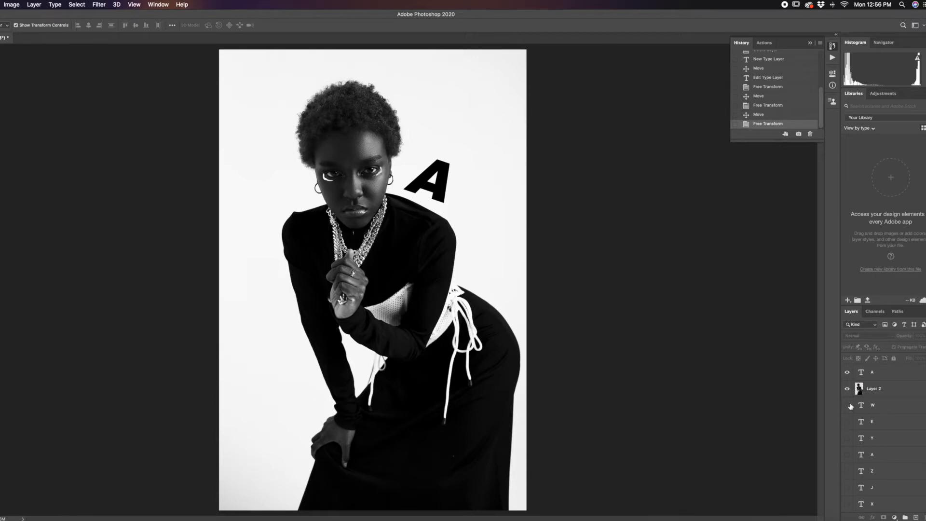
{"action": "left_click", "coordinate": [848, 405]}
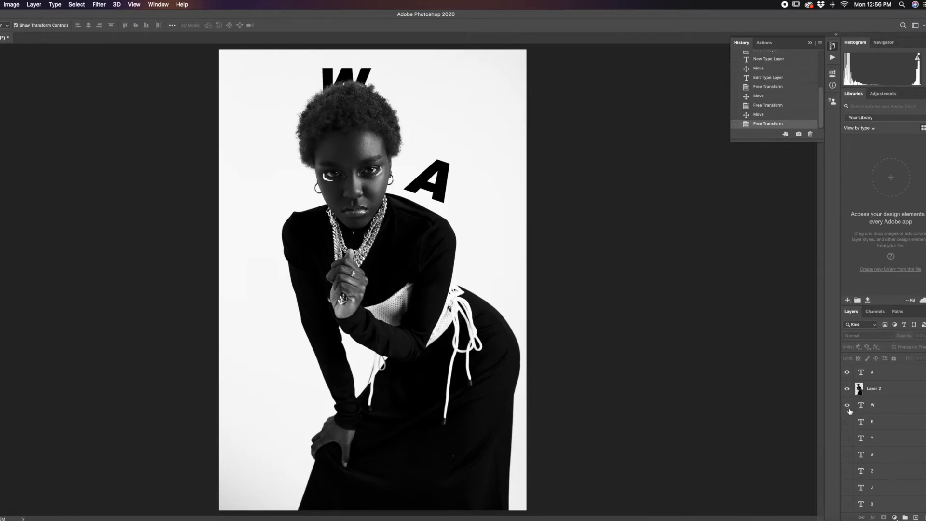
Step: Show the hidden E, Y, A, Z, J, X and B text layers and move the large A up, clear of the B
{"action": "left_click", "coordinate": [847, 421]}
{"action": "left_click", "coordinate": [847, 437]}
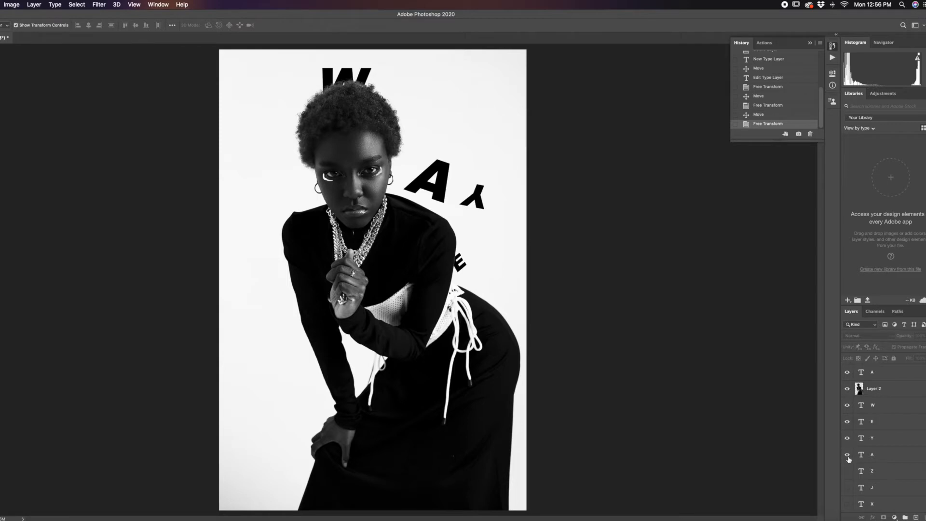
{"action": "left_click", "coordinate": [848, 455]}
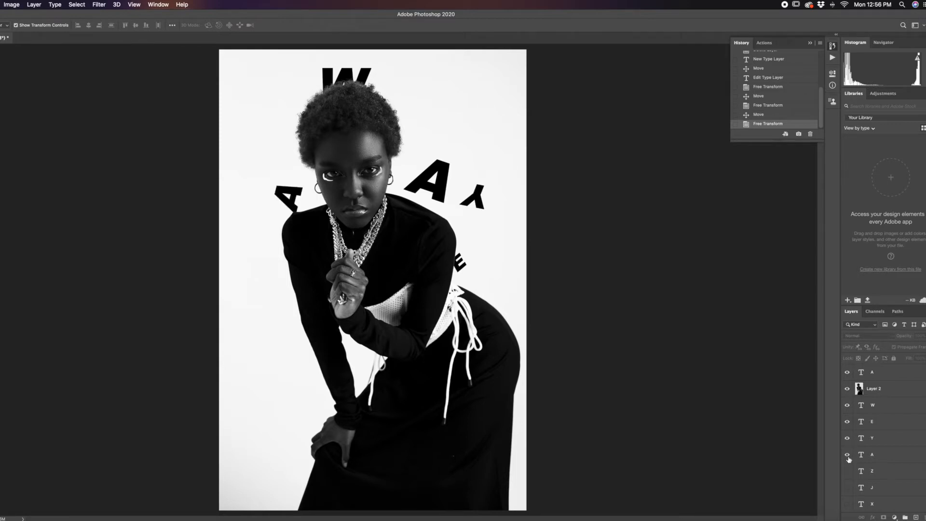
{"action": "left_click", "coordinate": [848, 491]}
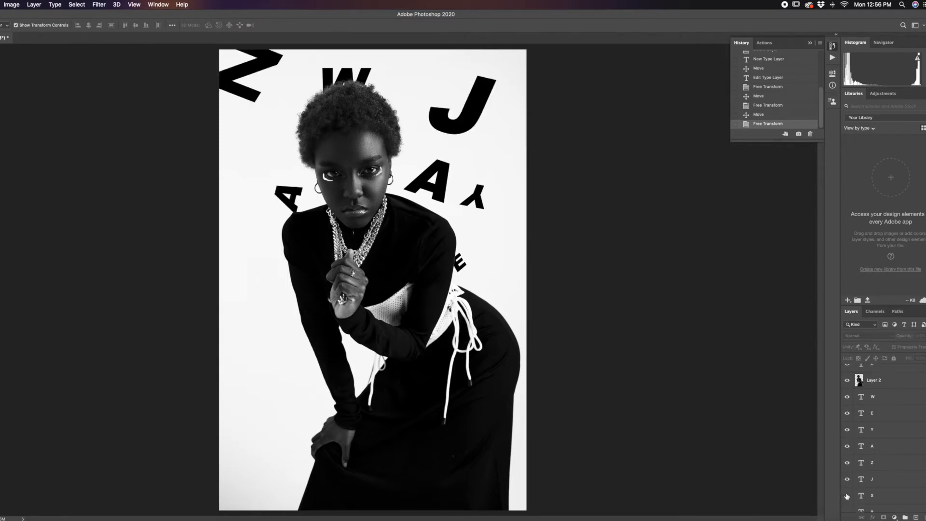
{"action": "left_click", "coordinate": [848, 504]}
{"action": "scroll", "coordinate": [848, 497], "scroll_direction": "down", "scroll_amount": 2}
{"action": "left_click", "coordinate": [848, 492]}
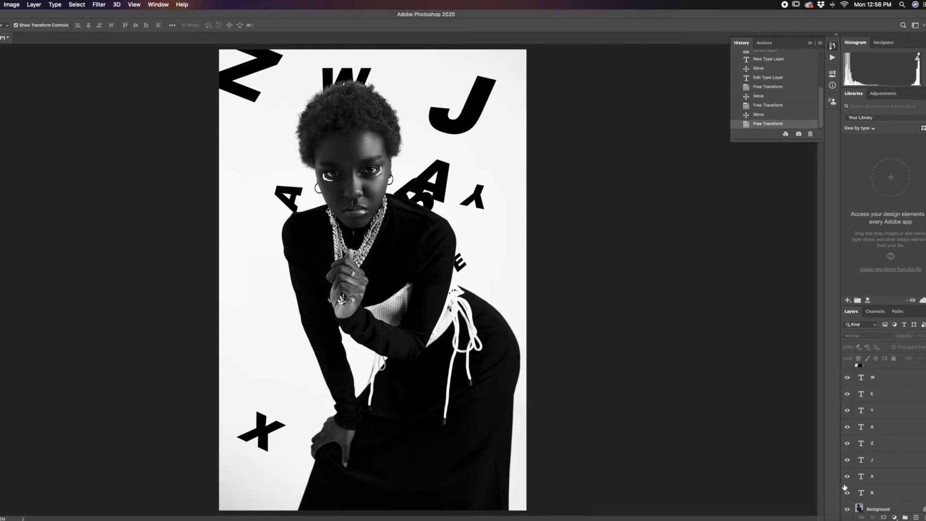
{"action": "left_click_drag", "start_coordinate": [446, 191], "coordinate": [459, 164]}
{"action": "left_click", "coordinate": [567, 201]}
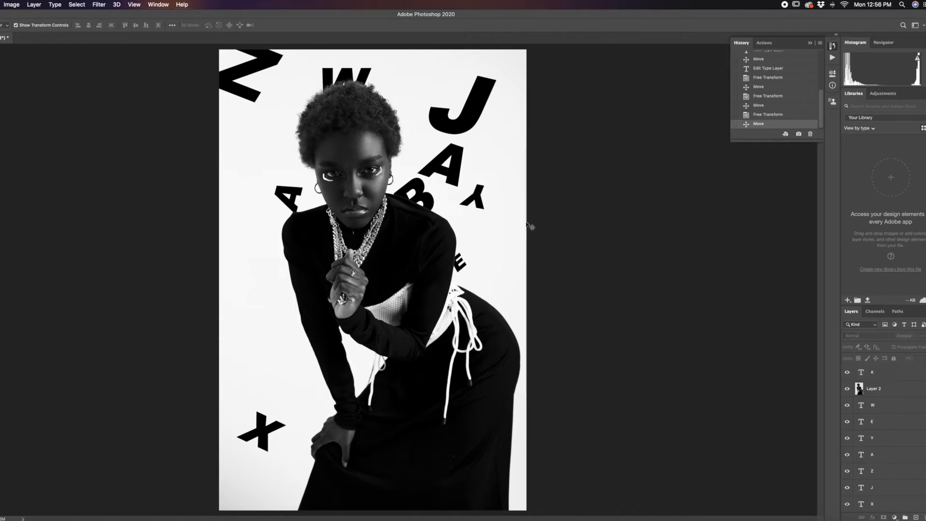
Step: Inspect the stacking of the B, W and cut-out Layer 2 by selecting each and toggling Layer 2's visibility
{"action": "left_click", "coordinate": [439, 214]}
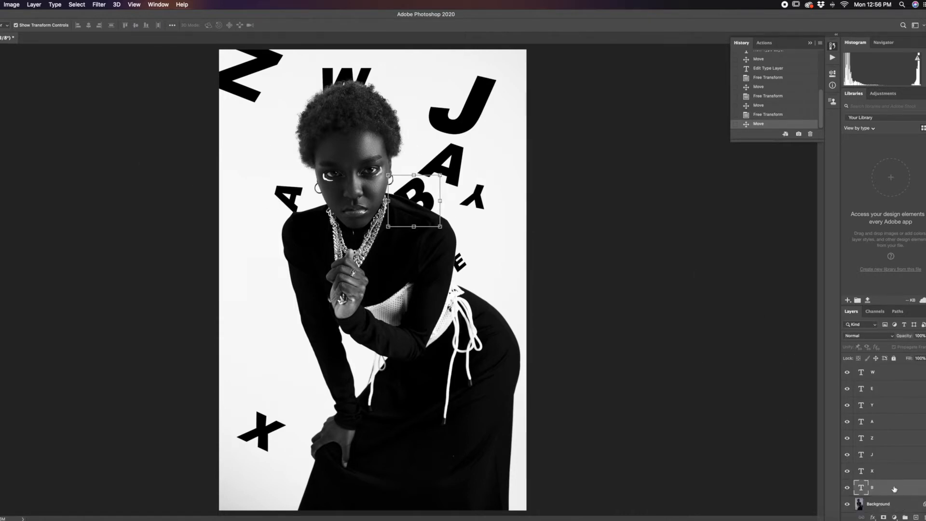
{"action": "scroll", "coordinate": [894, 482], "scroll_direction": "up", "scroll_amount": 5}
{"action": "left_click", "coordinate": [894, 461]}
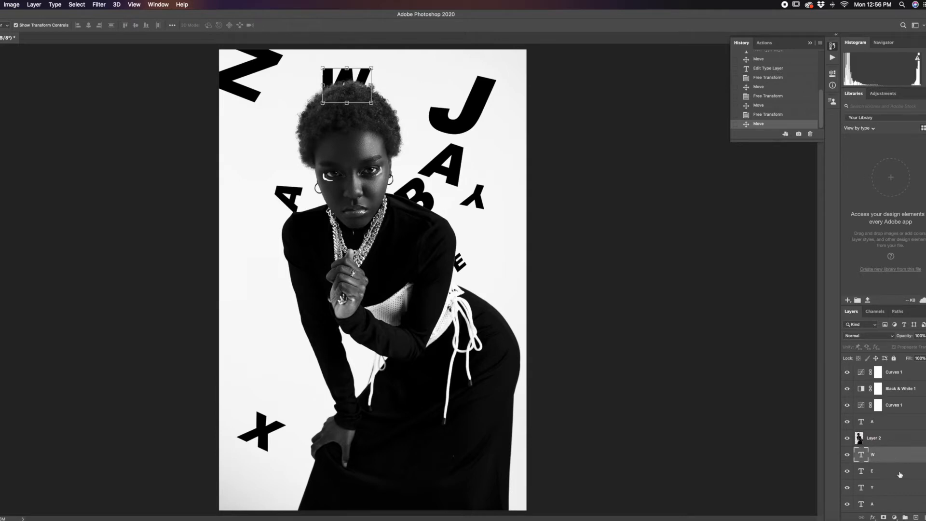
{"action": "scroll", "coordinate": [900, 477], "scroll_direction": "down", "scroll_amount": 5}
{"action": "scroll", "coordinate": [897, 489], "scroll_direction": "up", "scroll_amount": 5}
{"action": "left_click", "coordinate": [879, 438]}
{"action": "left_click", "coordinate": [849, 440]}
{"action": "left_click", "coordinate": [848, 440]}
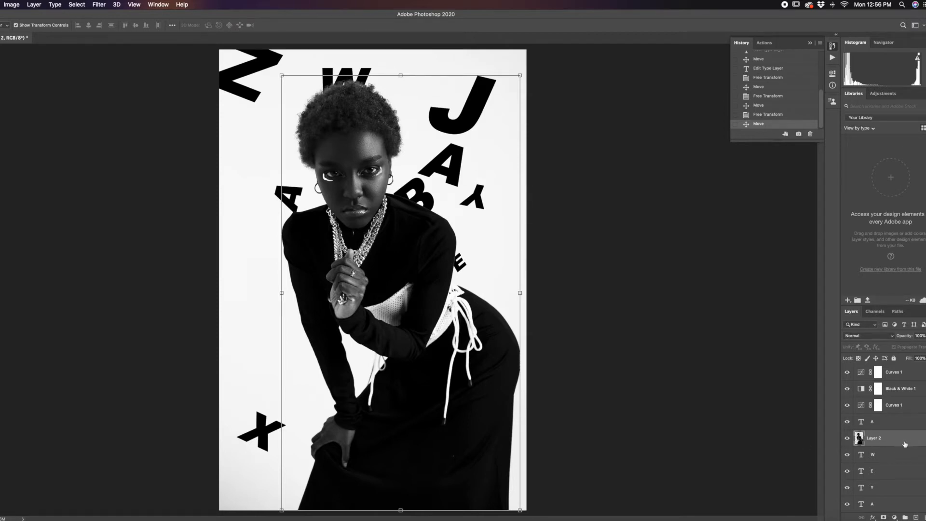
{"action": "left_click", "coordinate": [847, 439]}
{"action": "left_click", "coordinate": [847, 441]}
Step: Move Layer 2 above the topmost A text layer, check it by toggling its visibility, and deselect
{"action": "left_click_drag", "start_coordinate": [897, 427], "coordinate": [911, 449]}
{"action": "left_click", "coordinate": [888, 421]}
{"action": "left_click", "coordinate": [847, 426]}
{"action": "left_click", "coordinate": [847, 426]}
{"action": "left_click", "coordinate": [678, 315]}
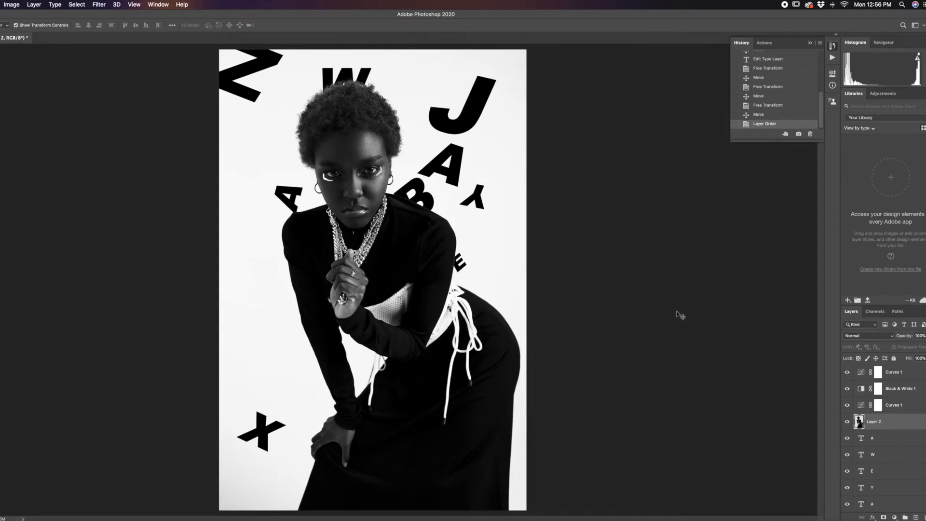
Step: Select the B and toggle the Background and Layer 2 to examine how the cut-out covers the letter
{"action": "left_click", "coordinate": [420, 198]}
{"action": "left_click", "coordinate": [847, 505]}
{"action": "left_click", "coordinate": [847, 505]}
{"action": "scroll", "coordinate": [898, 448], "scroll_direction": "up", "scroll_amount": 4}
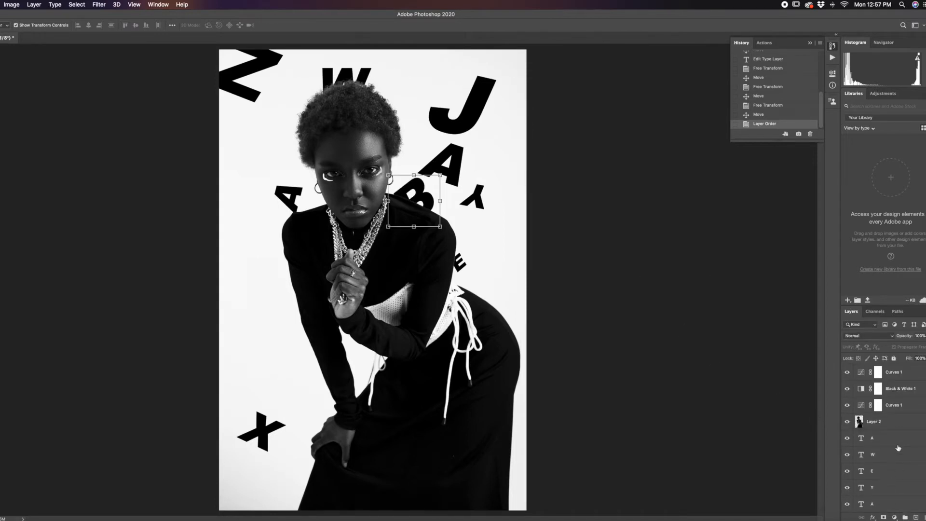
{"action": "left_click", "coordinate": [847, 422]}
{"action": "left_click", "coordinate": [847, 421]}
Step: Select the W and E in turn and toggle their visibility to examine how they sit behind the woman
{"action": "left_click", "coordinate": [346, 80]}
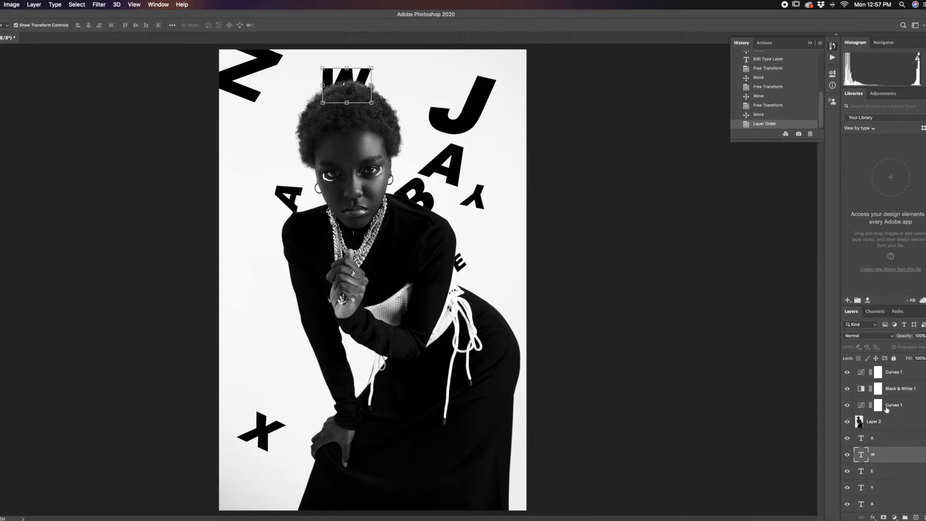
{"action": "left_click", "coordinate": [848, 454]}
{"action": "left_click", "coordinate": [465, 272]}
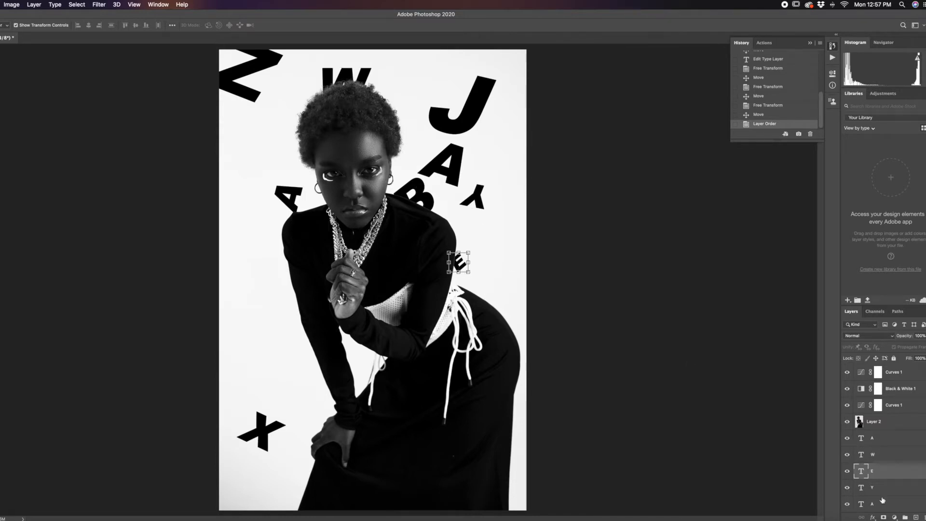
{"action": "left_click", "coordinate": [847, 471]}
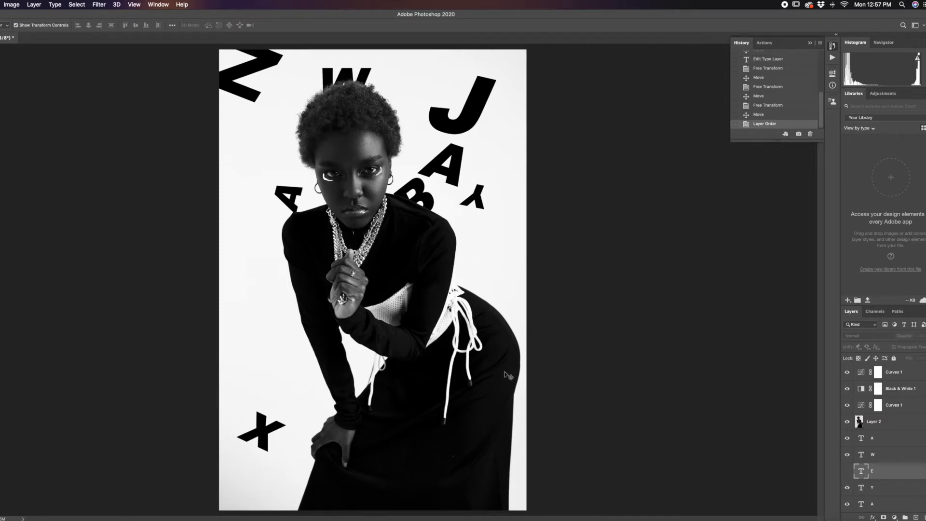
{"action": "left_click", "coordinate": [849, 473]}
{"action": "left_click", "coordinate": [849, 474]}
{"action": "left_click", "coordinate": [849, 474]}
{"action": "left_click", "coordinate": [849, 474]}
{"action": "left_click", "coordinate": [849, 474]}
{"action": "left_click", "coordinate": [850, 475]}
{"action": "left_click", "coordinate": [850, 475]}
Step: Try the E layer above Layer 2, return it to its place below the W layer, and deselect
{"action": "left_click_drag", "start_coordinate": [895, 471], "coordinate": [893, 421]}
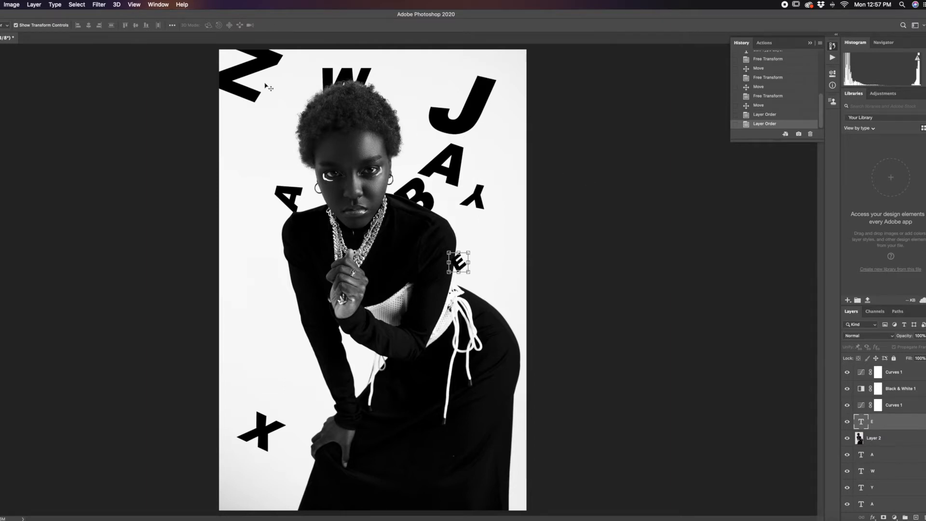
{"action": "left_click_drag", "start_coordinate": [868, 422], "coordinate": [838, 477]}
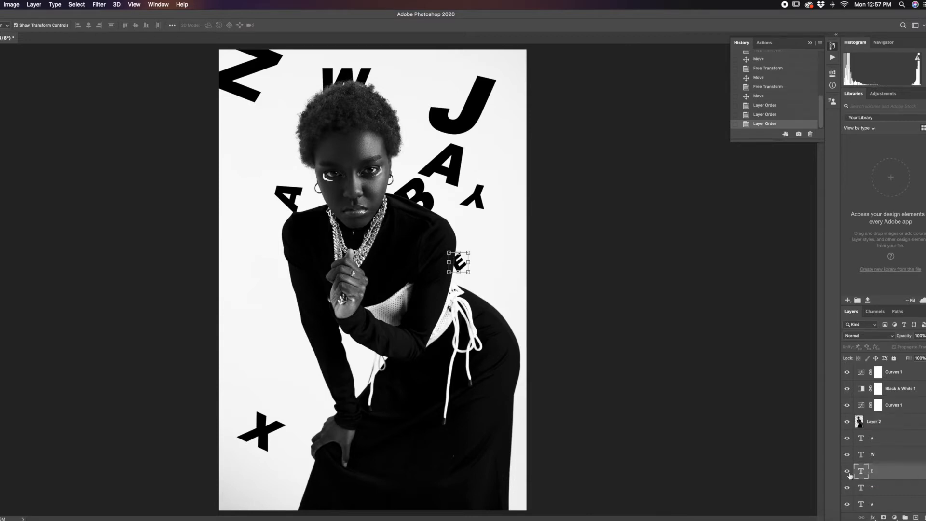
{"action": "left_click", "coordinate": [627, 302]}
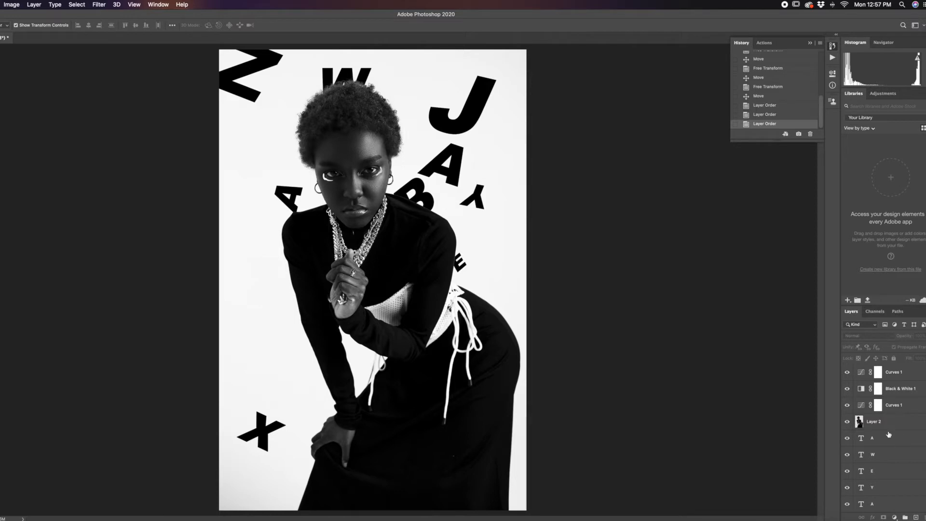
Step: Enlarge the small A above the woman's shoulder on the portrait's left side
{"action": "left_click", "coordinate": [300, 200]}
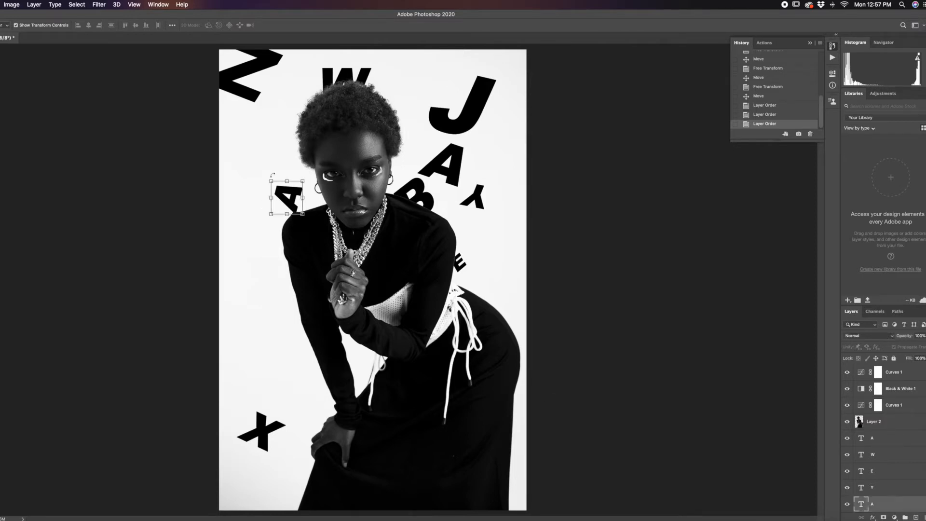
{"action": "left_click_drag", "start_coordinate": [268, 179], "coordinate": [246, 156]}
{"action": "left_click", "coordinate": [623, 232]}
Step: Shift the X slightly upward and move the J into the gap between the A and X on the portrait's left side
{"action": "left_click", "coordinate": [270, 426]}
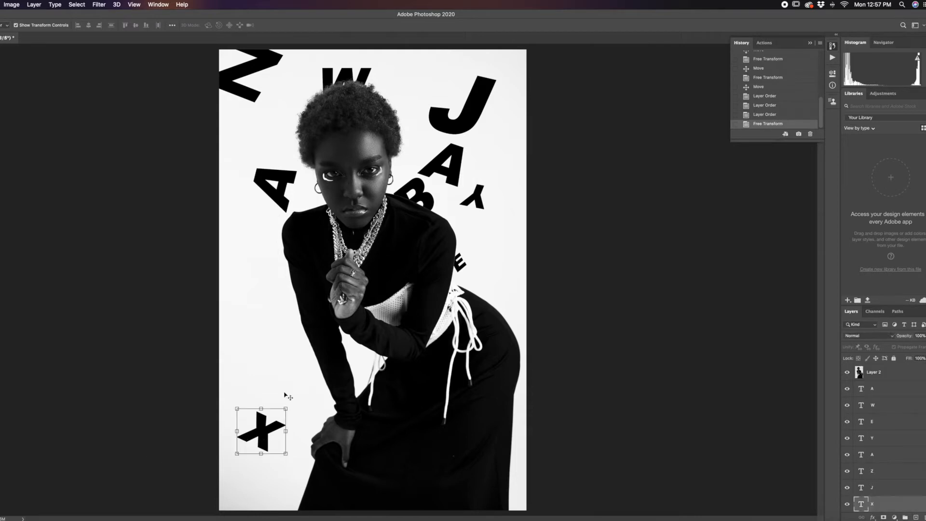
{"action": "left_click_drag", "start_coordinate": [236, 407], "coordinate": [229, 387]}
{"action": "left_click", "coordinate": [581, 194]}
{"action": "left_click_drag", "start_coordinate": [469, 118], "coordinate": [271, 324]}
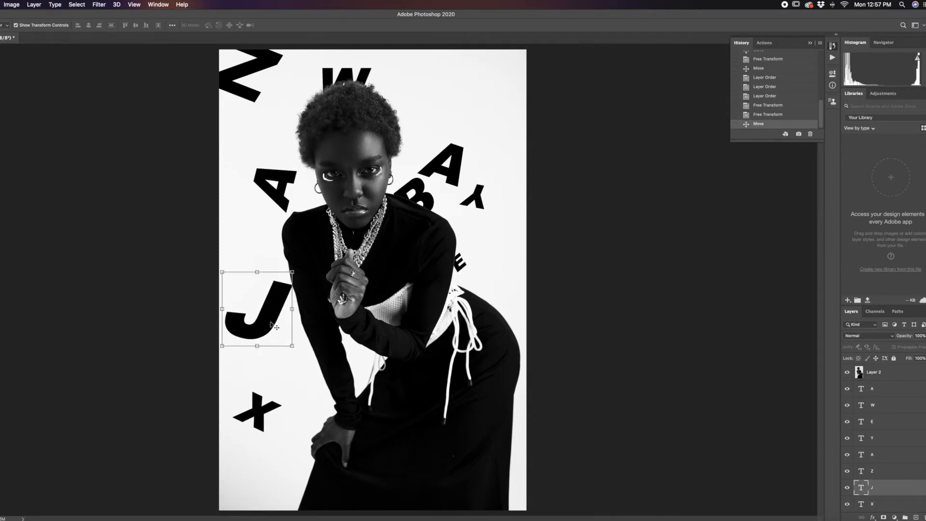
{"action": "key", "text": "super+v"}
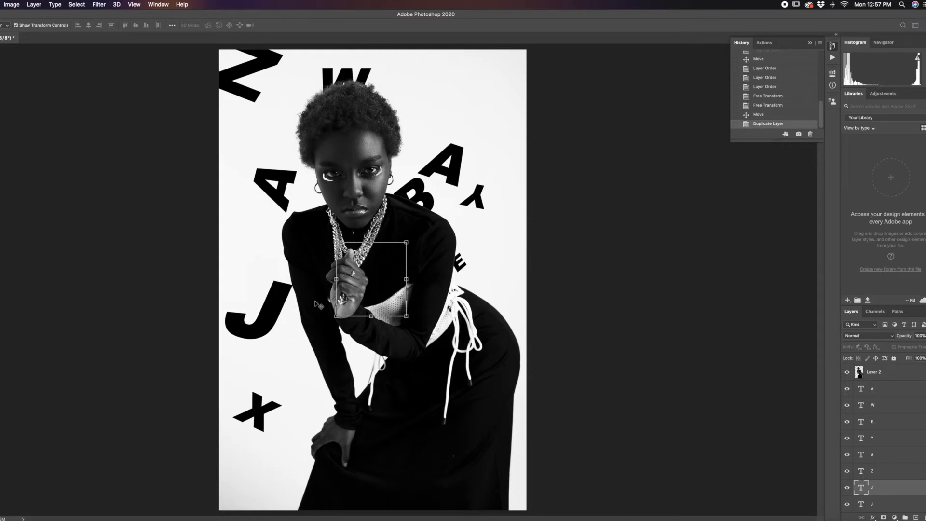
{"action": "left_click_drag", "start_coordinate": [381, 288], "coordinate": [463, 225]}
{"action": "key", "text": "super+z"}
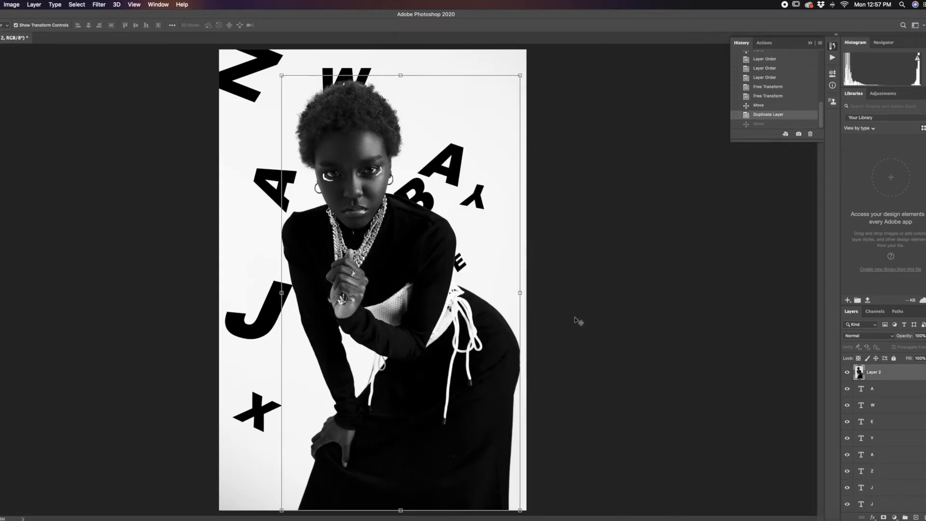
{"action": "key", "text": "super+t"}
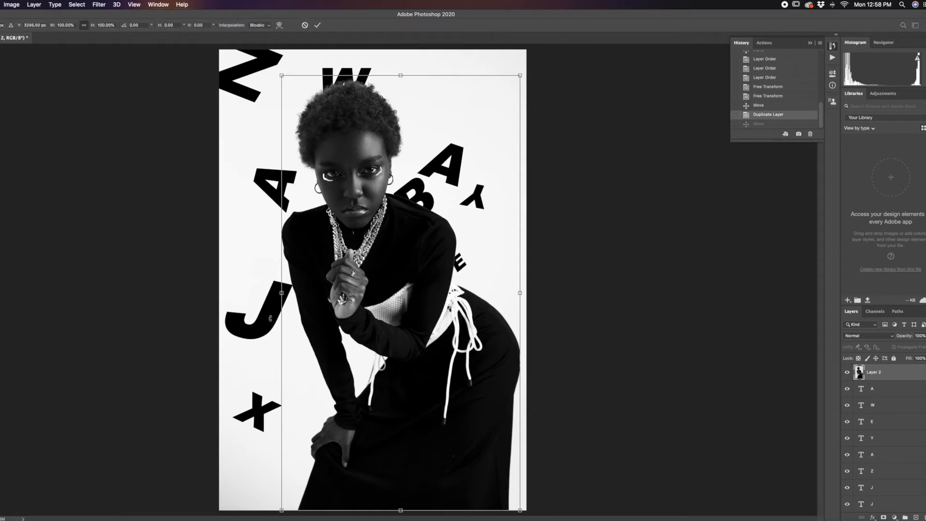
{"action": "key", "text": "Escape"}
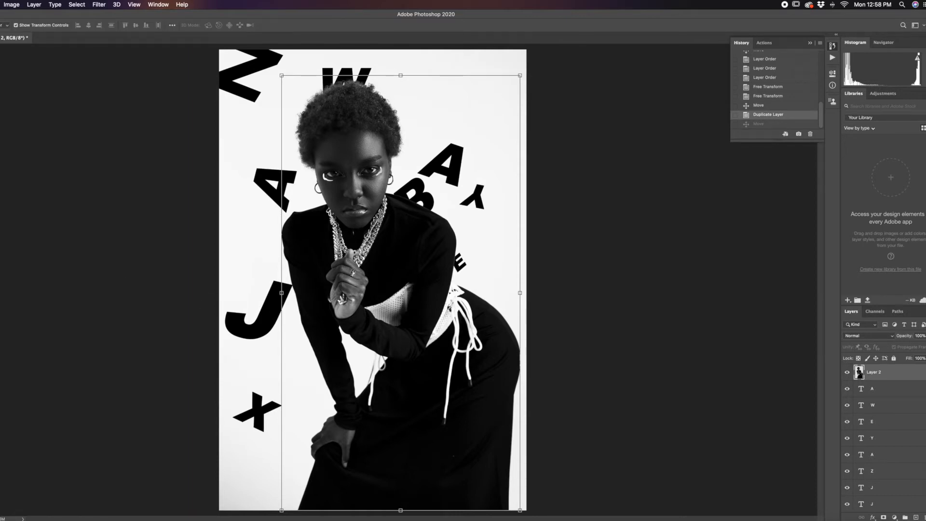
{"action": "left_click", "coordinate": [605, 410]}
{"action": "scroll", "coordinate": [922, 442], "scroll_direction": "down", "scroll_amount": 3}
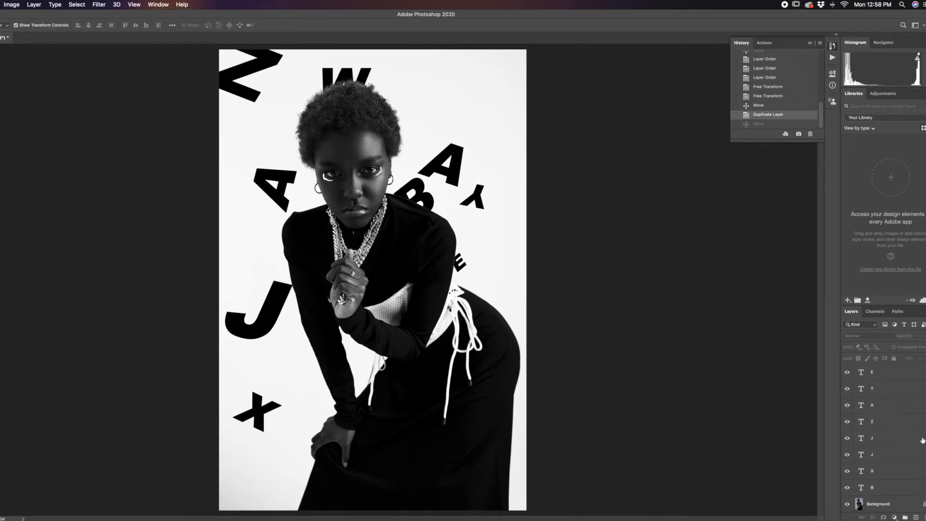
{"action": "left_click", "coordinate": [900, 455]}
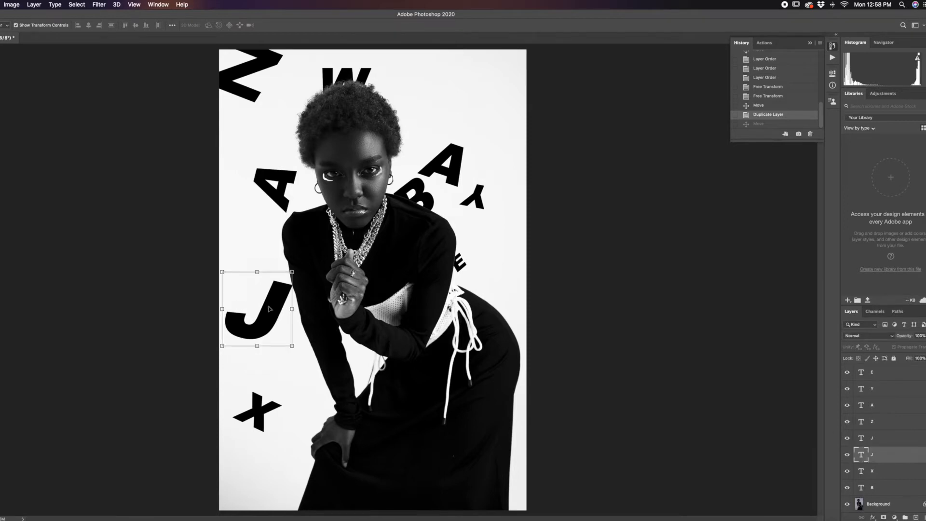
{"action": "left_click_drag", "start_coordinate": [277, 305], "coordinate": [362, 264]}
{"action": "key", "text": "super+z"}
{"action": "left_click_drag", "start_coordinate": [901, 444], "coordinate": [924, 517]}
Step: Duplicate the A above the B and move the copy up to the empty area near the portrait's top-right corner
{"action": "left_click", "coordinate": [457, 157]}
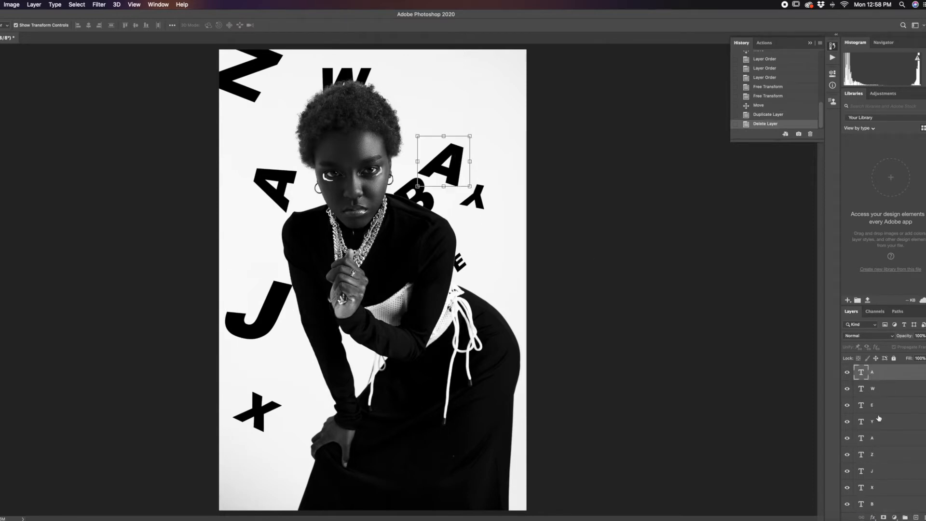
{"action": "left_click_drag", "start_coordinate": [904, 378], "coordinate": [916, 517]}
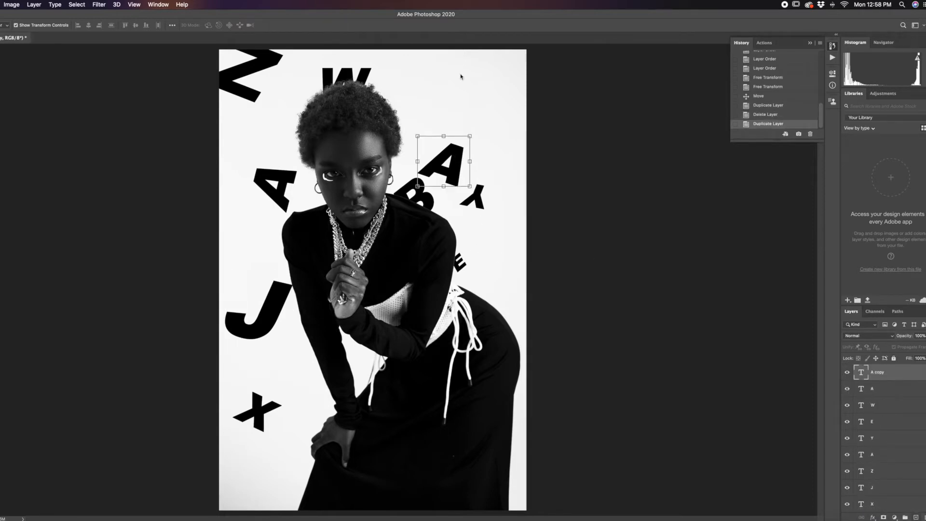
{"action": "left_click_drag", "start_coordinate": [456, 173], "coordinate": [465, 90]}
{"action": "left_click", "coordinate": [518, 113]}
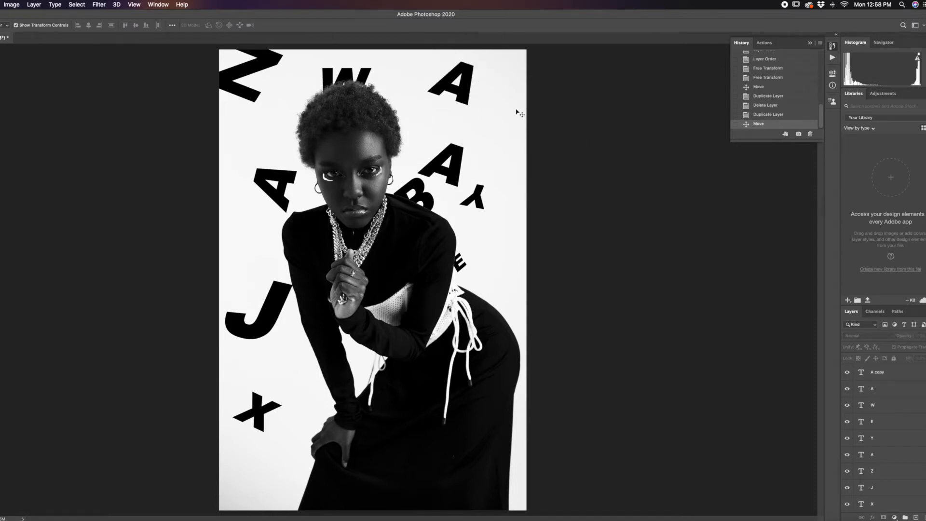
Step: Transform the top-right A copy so it tilts at a different angle from the original A
{"action": "left_click", "coordinate": [446, 97]}
{"action": "left_click_drag", "start_coordinate": [425, 109], "coordinate": [414, 133]}
{"action": "left_click_drag", "start_coordinate": [529, 104], "coordinate": [529, 39]}
{"action": "key", "text": "Return"}
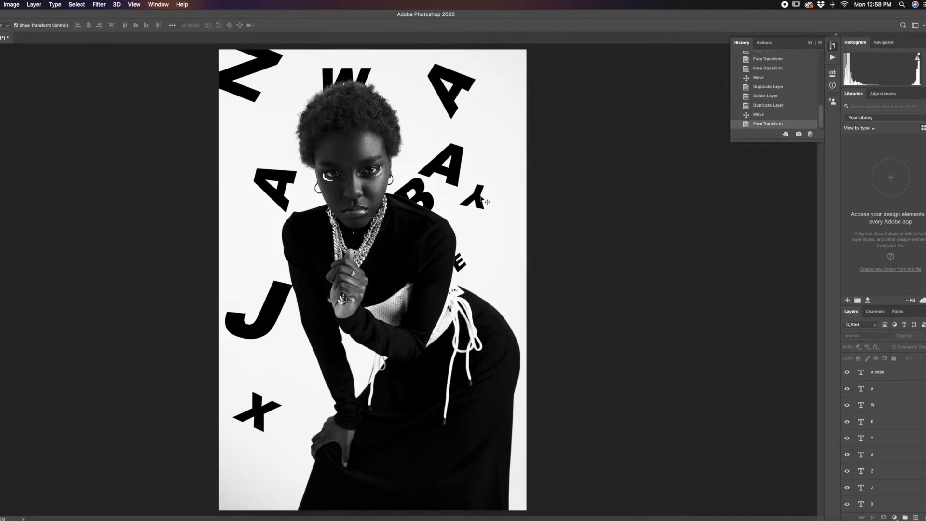
Step: Duplicate the Y, move the copy up beside the hair, and shift the top-right A copy closer to the portrait's edge
{"action": "left_click", "coordinate": [485, 202]}
{"action": "left_click_drag", "start_coordinate": [906, 441], "coordinate": [916, 517]}
{"action": "left_click_drag", "start_coordinate": [478, 198], "coordinate": [455, 77]}
{"action": "left_click", "coordinate": [439, 80]}
Step: Enlarge and rotate the Y copy so it sits partly behind the hair, and deselect it
{"action": "left_click", "coordinate": [412, 110]}
{"action": "left_click_drag", "start_coordinate": [395, 88], "coordinate": [387, 80]}
{"action": "left_click_drag", "start_coordinate": [420, 112], "coordinate": [447, 131]}
{"action": "key", "text": "Return"}
{"action": "left_click", "coordinate": [660, 247]}
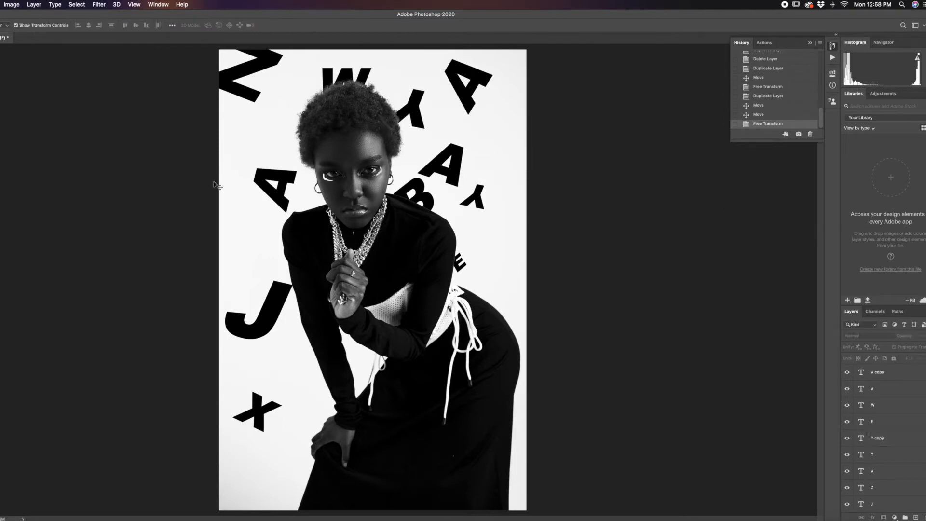
Step: Duplicate the A on the portrait's left side and place the copy below the X in the bottom-left corner
{"action": "left_click", "coordinate": [287, 179]}
{"action": "left_click_drag", "start_coordinate": [908, 476], "coordinate": [917, 518]}
{"action": "left_click_drag", "start_coordinate": [274, 198], "coordinate": [252, 483]}
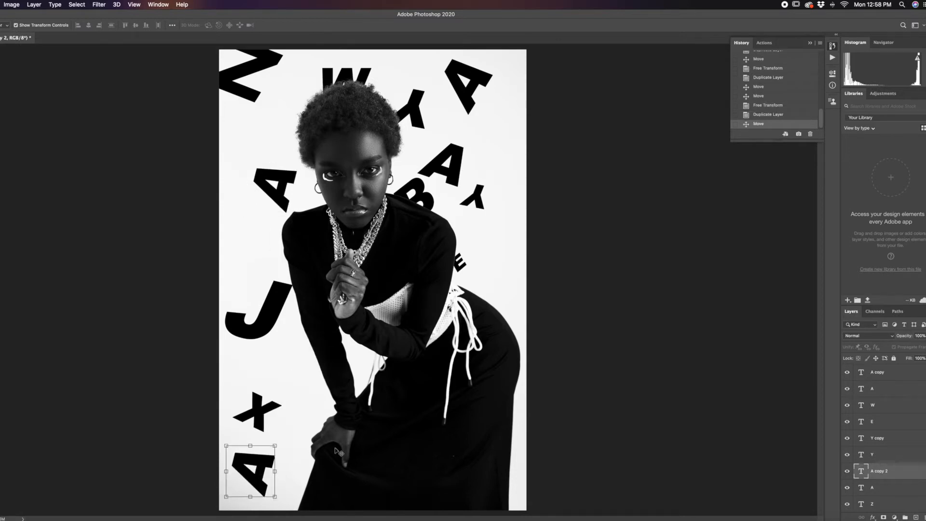
{"action": "left_click", "coordinate": [599, 423]}
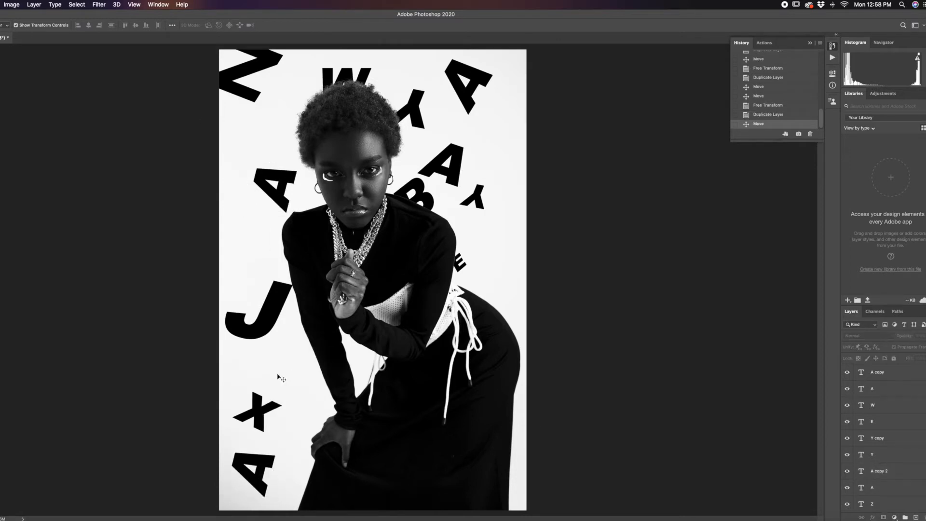
Step: Raise the J layer to directly below A copy 2 and try moving the letter upward
{"action": "left_click", "coordinate": [265, 322]}
{"action": "key", "text": "super+bracketright"}
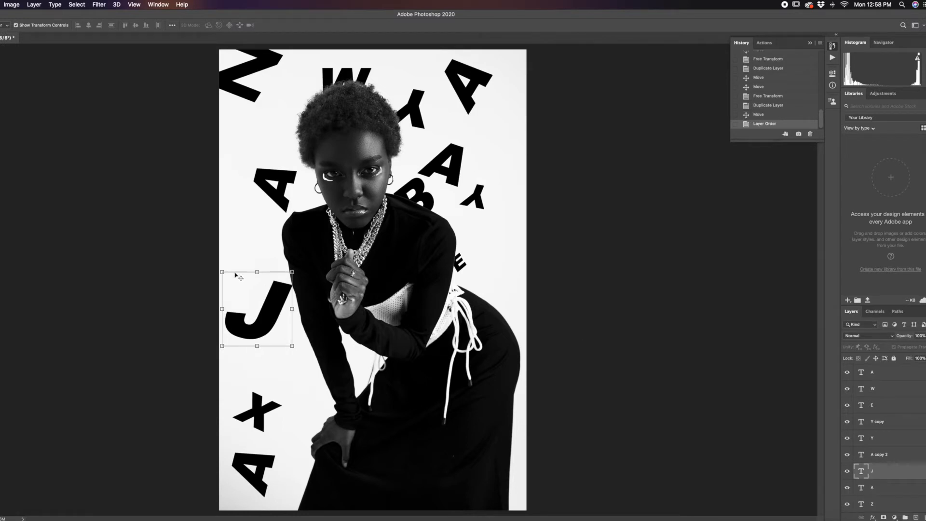
{"action": "left_click_drag", "start_coordinate": [274, 311], "coordinate": [263, 179]}
{"action": "key", "text": "super+z"}
Step: Duplicate the J, move the copy just below the Z near the portrait's top-left corner, and rotate it slightly
{"action": "left_click_drag", "start_coordinate": [913, 474], "coordinate": [916, 517]}
{"action": "left_click_drag", "start_coordinate": [272, 310], "coordinate": [267, 119]}
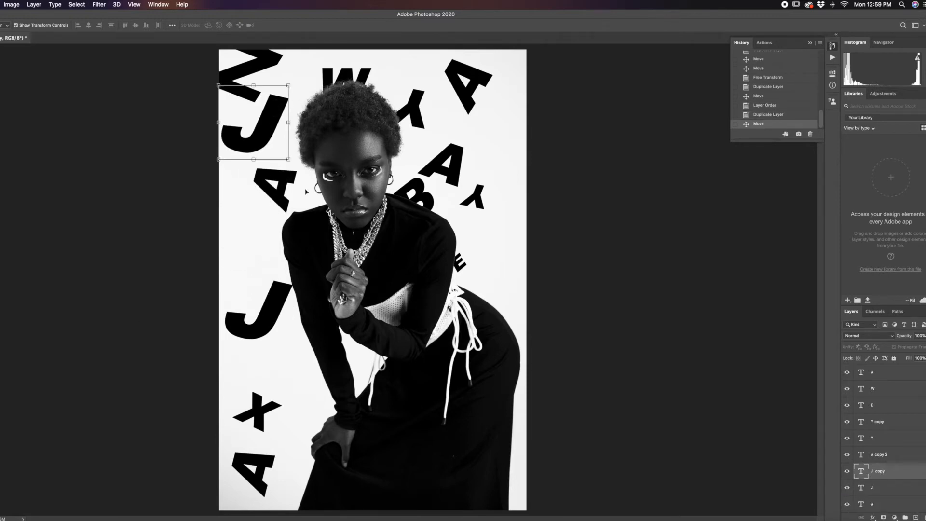
{"action": "mouse_move", "coordinate": [294, 164]}
{"action": "left_mouse_down"}
{"action": "mouse_move", "coordinate": [266, 236]}
{"action": "mouse_move", "coordinate": [281, 162]}
{"action": "mouse_move", "coordinate": [294, 174]}
{"action": "left_mouse_up"}
{"action": "key", "text": "Return"}
{"action": "left_click", "coordinate": [651, 178]}
Step: Enlarge the J copy below the Z to about 119% and shift it partly off the portrait's left edge
{"action": "left_click", "coordinate": [279, 110]}
{"action": "left_click_drag", "start_coordinate": [289, 93], "coordinate": [357, 69]}
{"action": "left_click_drag", "start_coordinate": [291, 154], "coordinate": [223, 178]}
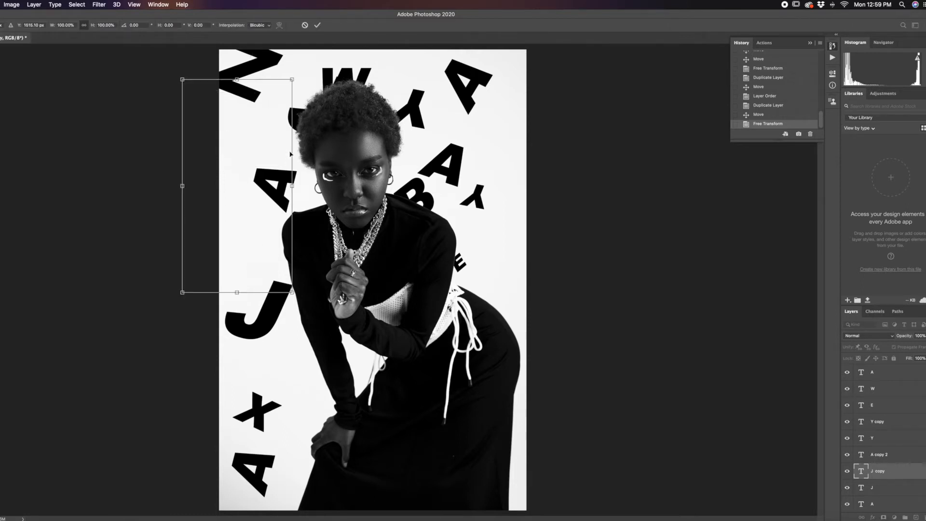
{"action": "left_click_drag", "start_coordinate": [321, 69], "coordinate": [344, 51]}
{"action": "left_click_drag", "start_coordinate": [278, 117], "coordinate": [265, 146]}
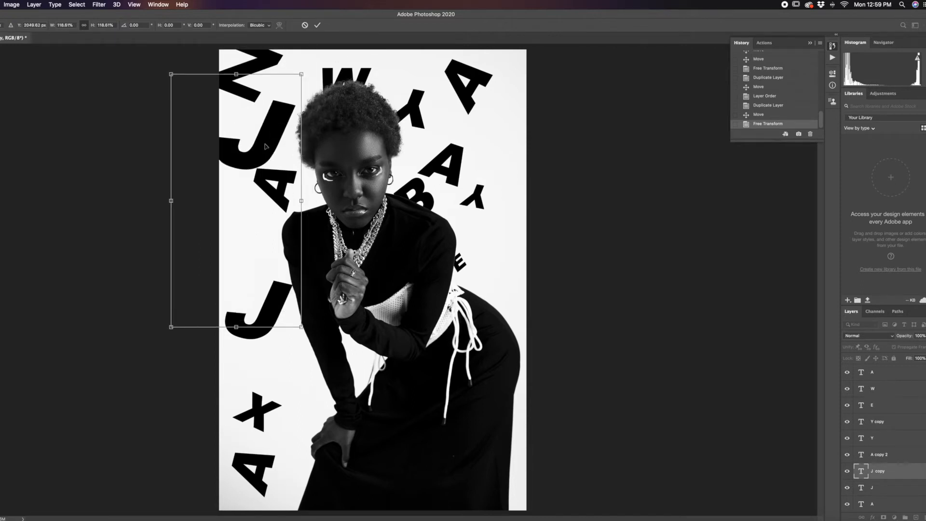
{"action": "key", "text": "Return"}
{"action": "left_click", "coordinate": [599, 180]}
Step: Nudge the left-side A slightly down and left, and move the A above the B up beneath the top-right A
{"action": "left_click_drag", "start_coordinate": [295, 182], "coordinate": [287, 199]}
{"action": "left_click", "coordinate": [622, 226]}
{"action": "left_click", "coordinate": [425, 195]}
{"action": "left_click_drag", "start_coordinate": [443, 177], "coordinate": [514, 109]}
{"action": "key", "text": "Return"}
{"action": "left_click", "coordinate": [489, 155]}
{"action": "key", "text": "Return"}
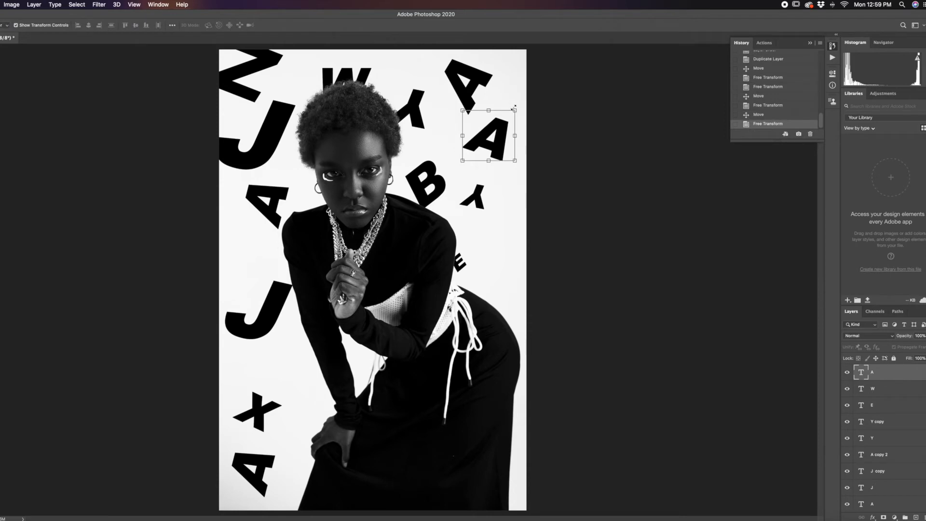
{"action": "left_click", "coordinate": [554, 197]}
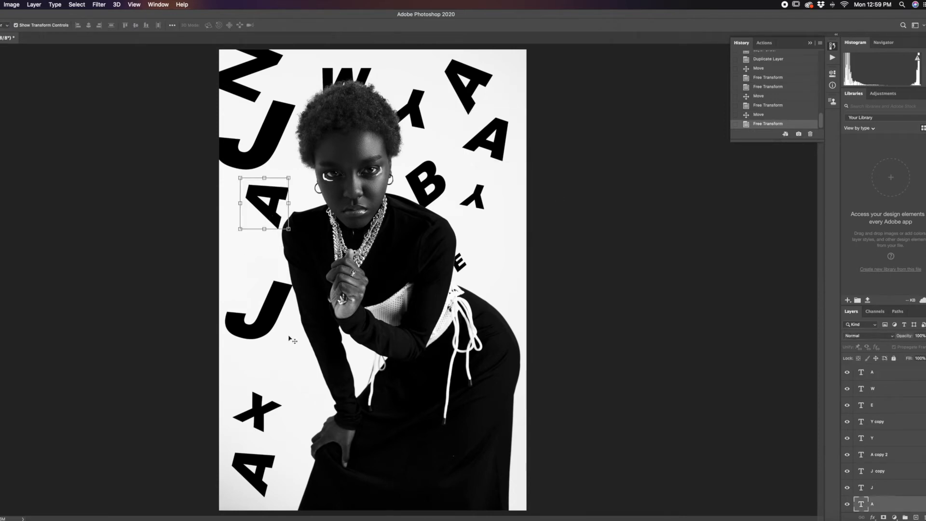
Step: Duplicate the B, place the copy at the portrait's right edge below the small Y, and enlarge it
{"action": "left_click", "coordinate": [443, 193]}
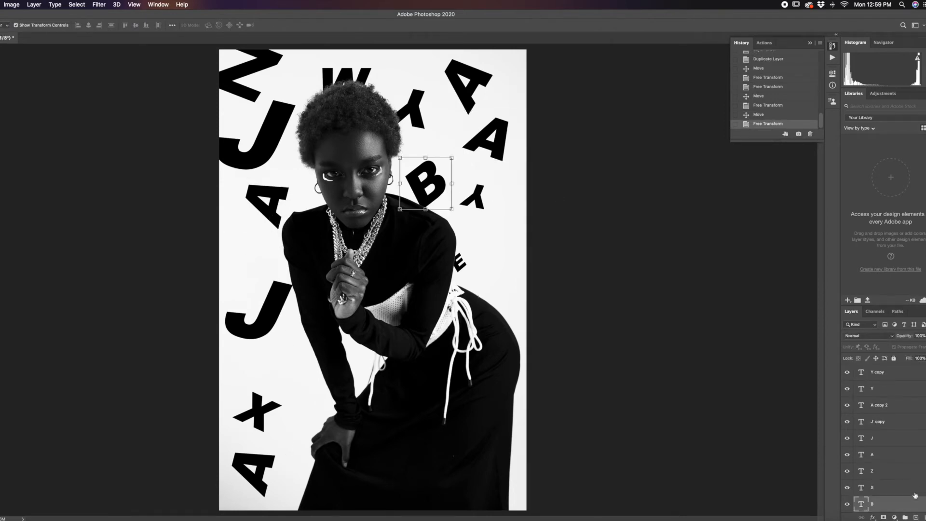
{"action": "left_click_drag", "start_coordinate": [915, 506], "coordinate": [916, 517]}
{"action": "left_click_drag", "start_coordinate": [440, 188], "coordinate": [568, 194]}
{"action": "left_click_drag", "start_coordinate": [496, 264], "coordinate": [466, 292]}
{"action": "left_click_drag", "start_coordinate": [502, 229], "coordinate": [487, 250]}
{"action": "key", "text": "Return"}
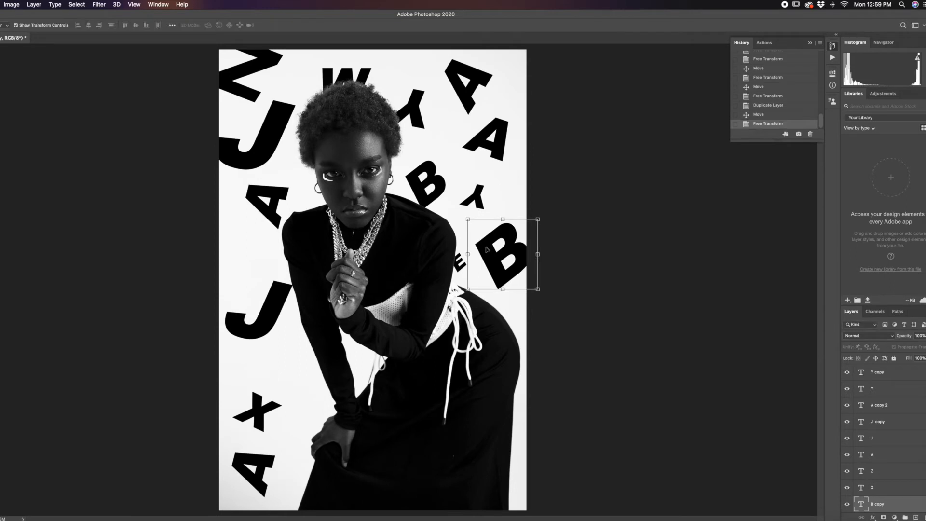
{"action": "left_click", "coordinate": [579, 252]}
Step: Duplicate the left-side A, place the copy between that A and the lower J, and rotate it about 30.5 degrees
{"action": "left_click", "coordinate": [899, 454]}
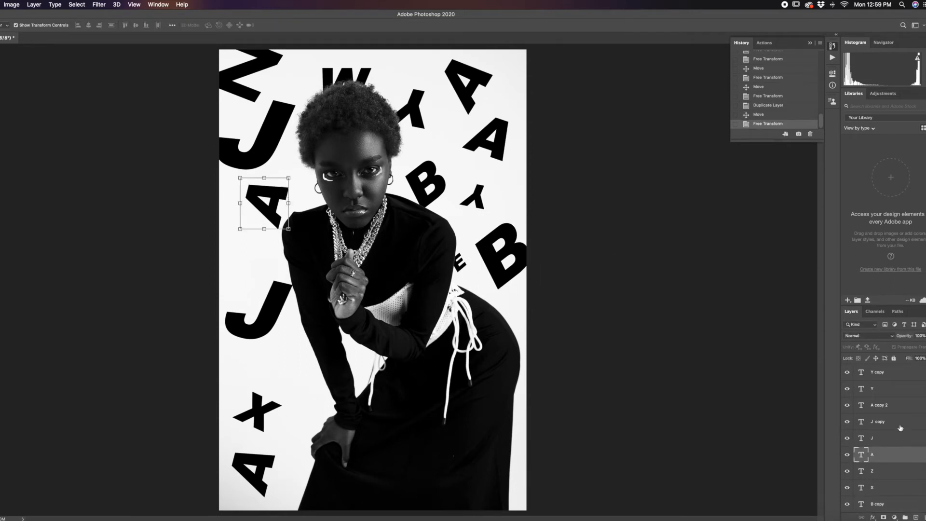
{"action": "key", "text": "ctrl+j"}
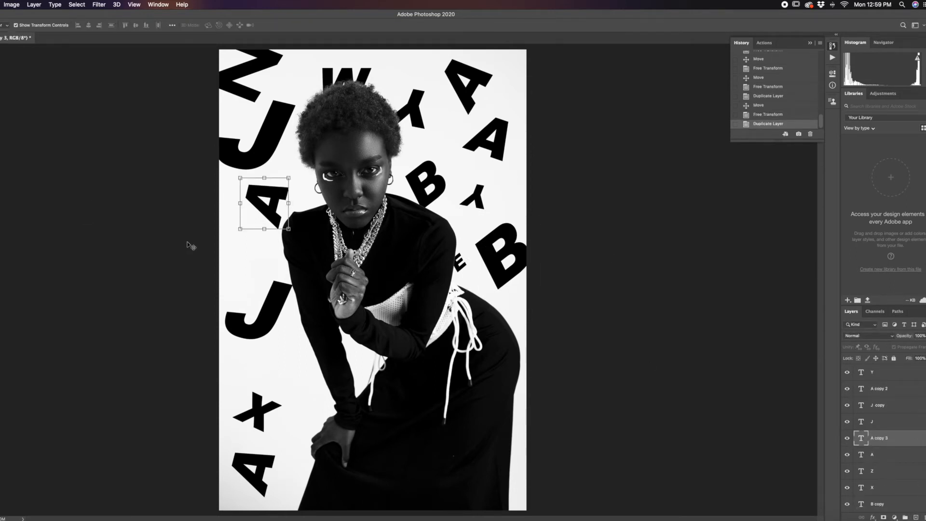
{"action": "left_click_drag", "start_coordinate": [273, 208], "coordinate": [247, 241]}
{"action": "key", "text": "ctrl+t"}
{"action": "mouse_move", "coordinate": [258, 275]}
{"action": "left_mouse_down"}
{"action": "mouse_move", "coordinate": [221, 342]}
{"action": "mouse_move", "coordinate": [203, 312]}
{"action": "mouse_move", "coordinate": [229, 308]}
{"action": "mouse_move", "coordinate": [247, 264]}
{"action": "left_mouse_up"}
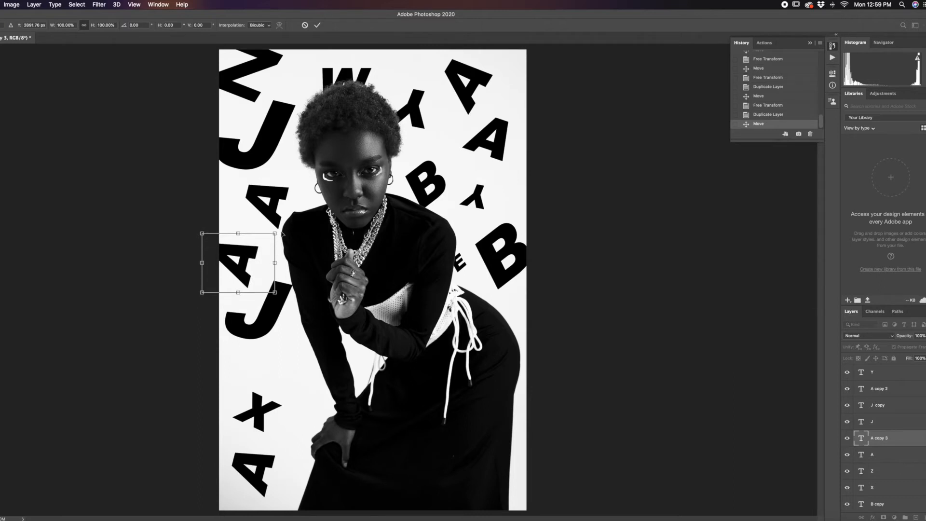
{"action": "left_click_drag", "start_coordinate": [304, 236], "coordinate": [308, 249]}
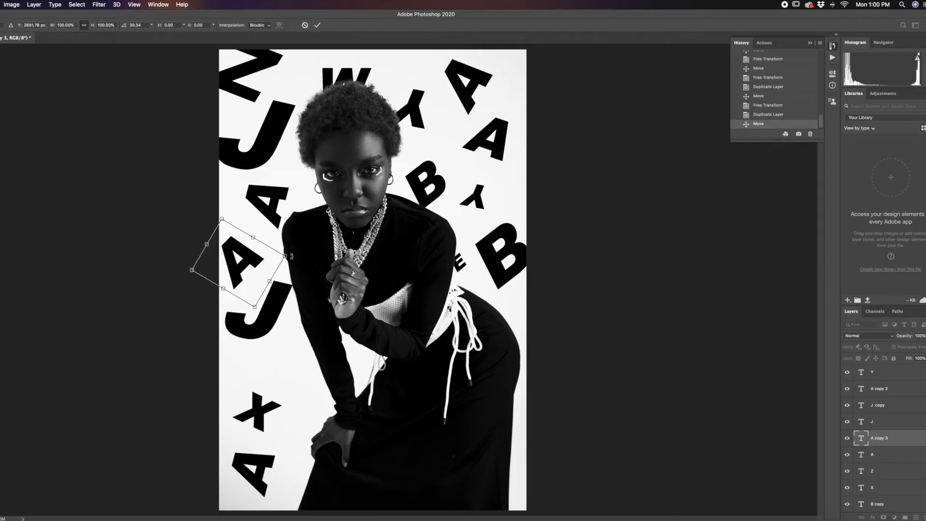
{"action": "key", "text": "Return"}
{"action": "left_click", "coordinate": [587, 361]}
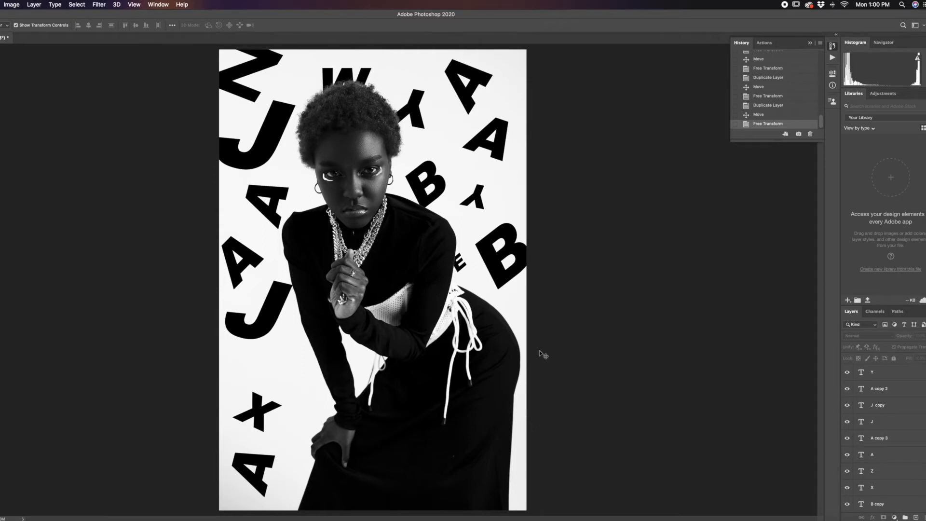
Step: Select all letter layers from A copy down to B and merge them into a single layer
{"action": "scroll", "coordinate": [904, 422], "scroll_direction": "up", "scroll_amount": 5}
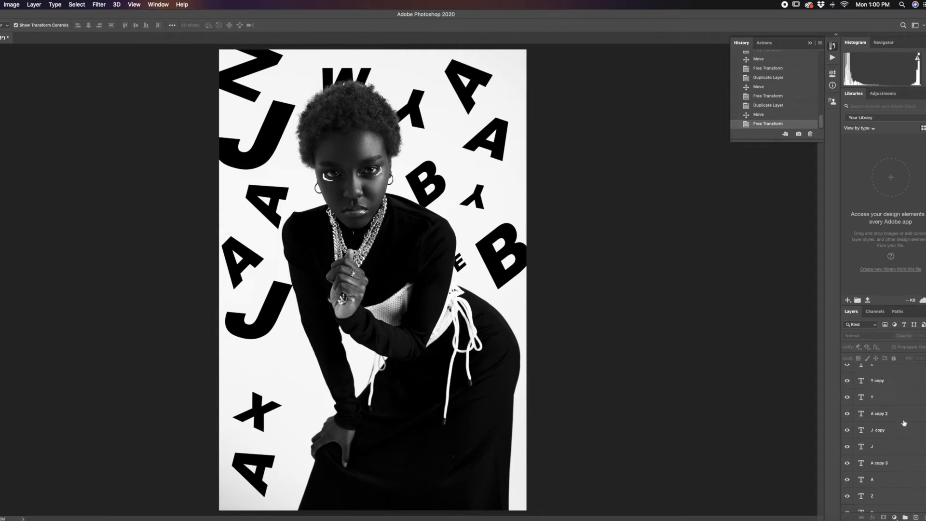
{"action": "left_click", "coordinate": [903, 446]}
{"action": "scroll", "coordinate": [907, 456], "scroll_direction": "down", "scroll_amount": 5}
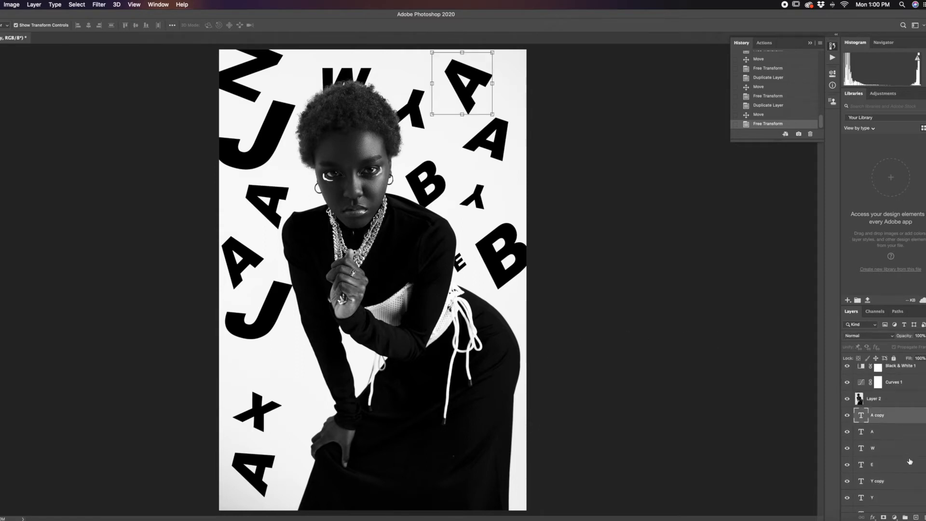
{"action": "scroll", "coordinate": [909, 461], "scroll_direction": "down", "scroll_amount": 3}
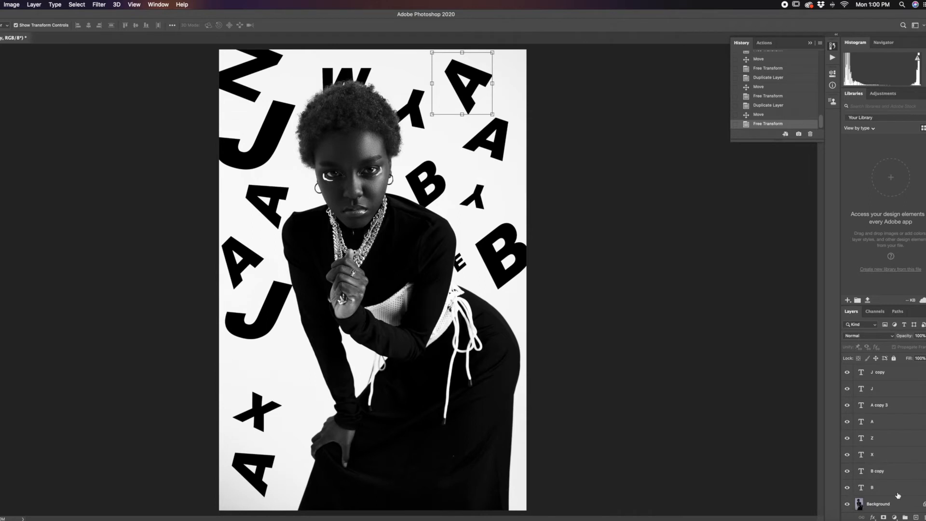
{"action": "left_click", "coordinate": [898, 495], "text": "shift"}
{"action": "scroll", "coordinate": [852, 454], "scroll_direction": "up", "scroll_amount": 8}
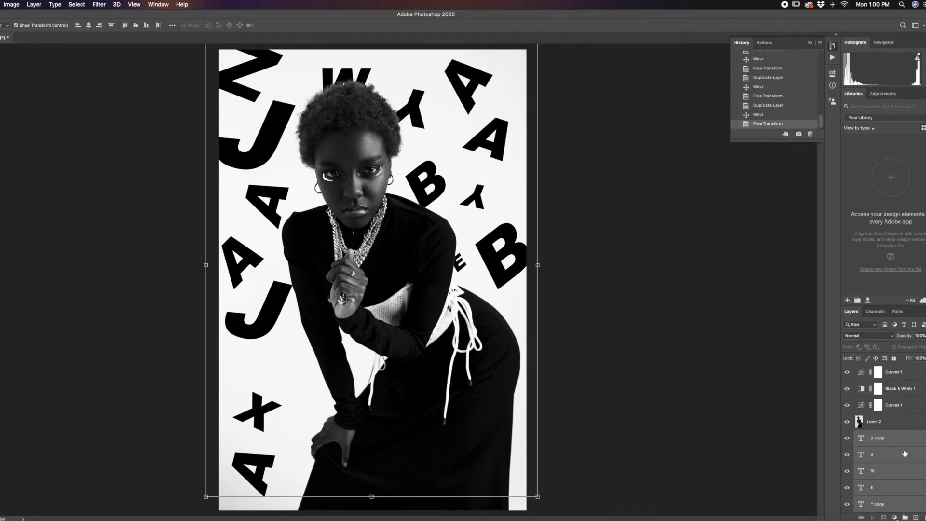
{"action": "scroll", "coordinate": [904, 453], "scroll_direction": "down", "scroll_amount": 8}
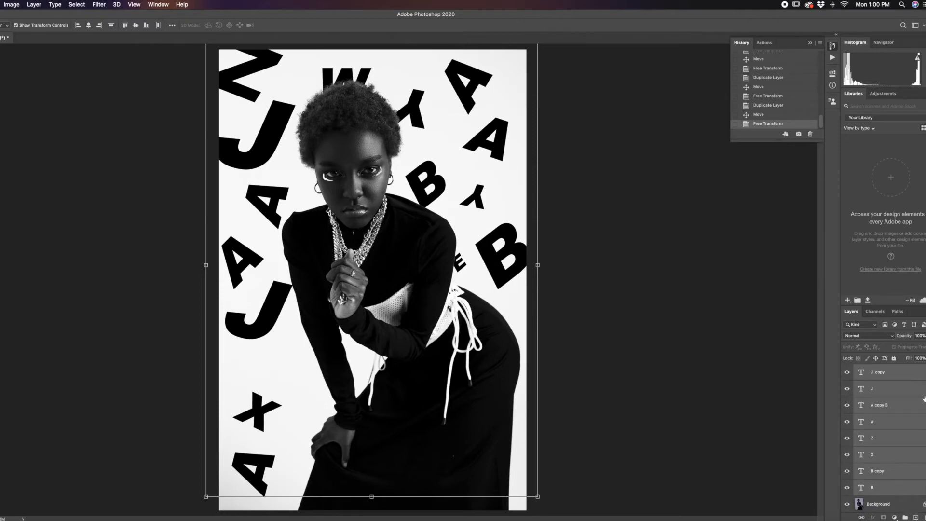
{"action": "left_click", "coordinate": [35, 4]}
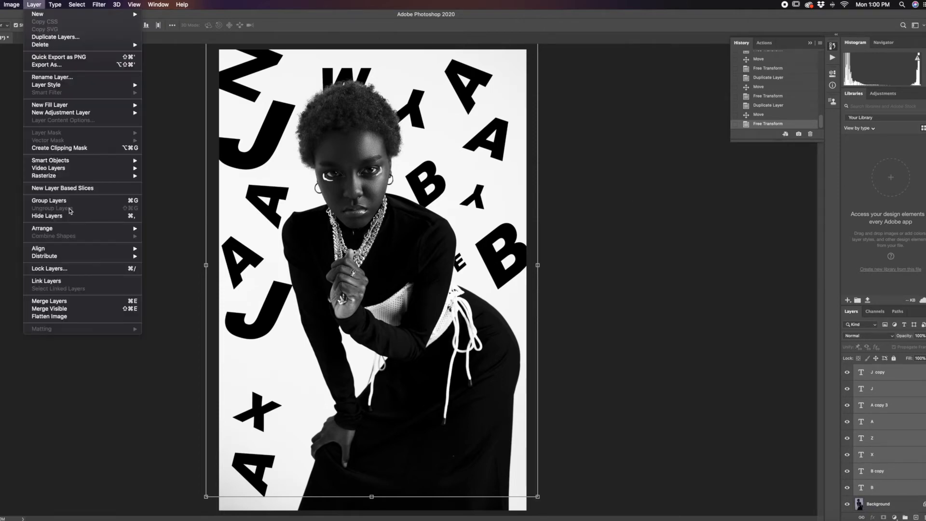
{"action": "left_click", "coordinate": [87, 302]}
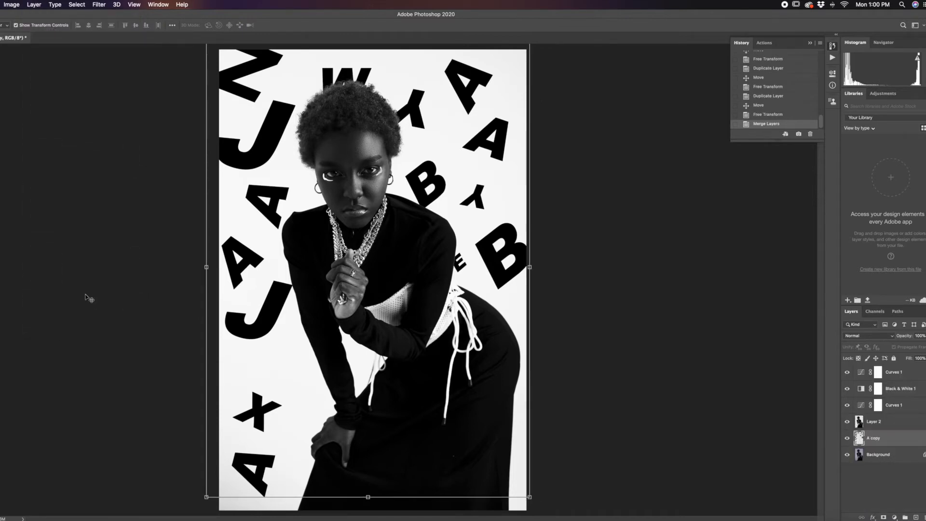
Step: Select the merged letters layer and toggle its visibility off and on to check its contents
{"action": "left_click", "coordinate": [919, 475]}
{"action": "left_click", "coordinate": [892, 457]}
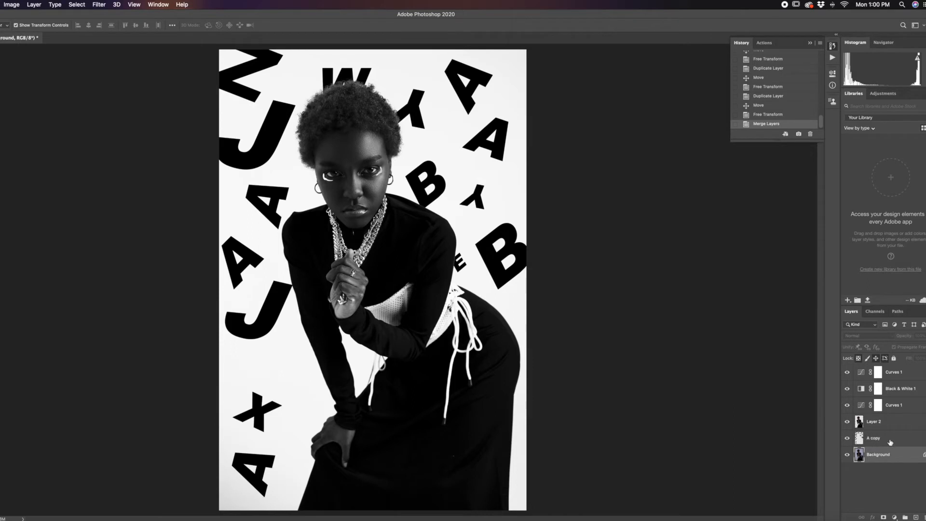
{"action": "left_click", "coordinate": [890, 443]}
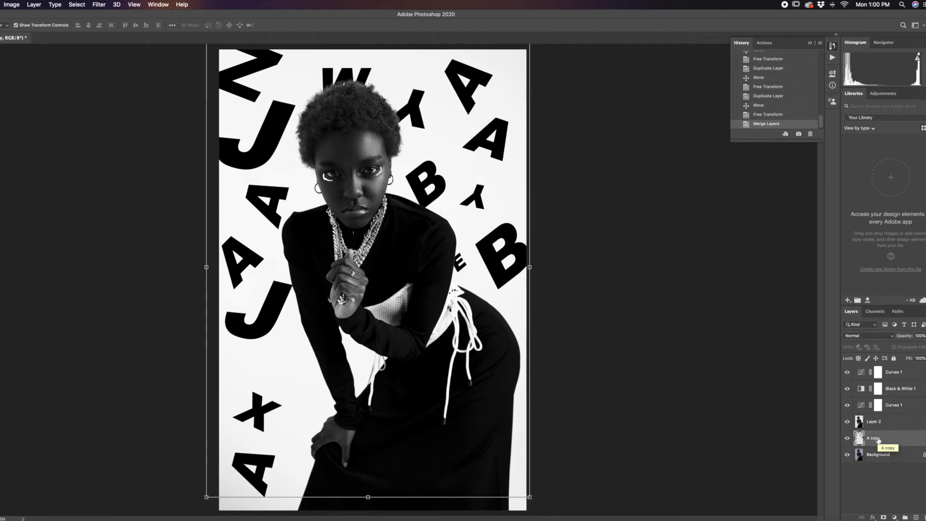
{"action": "left_click", "coordinate": [847, 439]}
{"action": "left_click", "coordinate": [846, 439]}
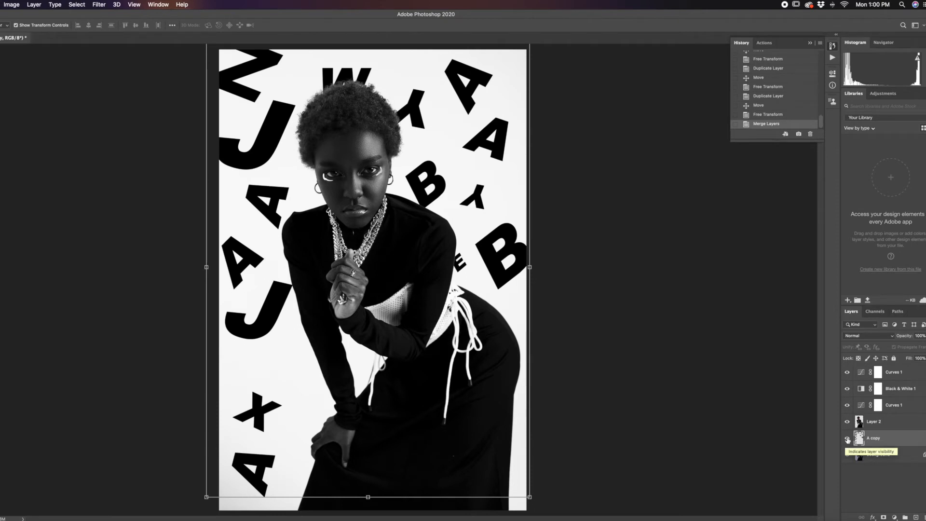
Step: Toggle Layer 2's visibility repeatedly to compare the letters in front of and behind the cut-out woman
{"action": "left_click", "coordinate": [909, 426]}
{"action": "left_click", "coordinate": [847, 423]}
{"action": "left_click", "coordinate": [847, 423]}
{"action": "left_click", "coordinate": [847, 422]}
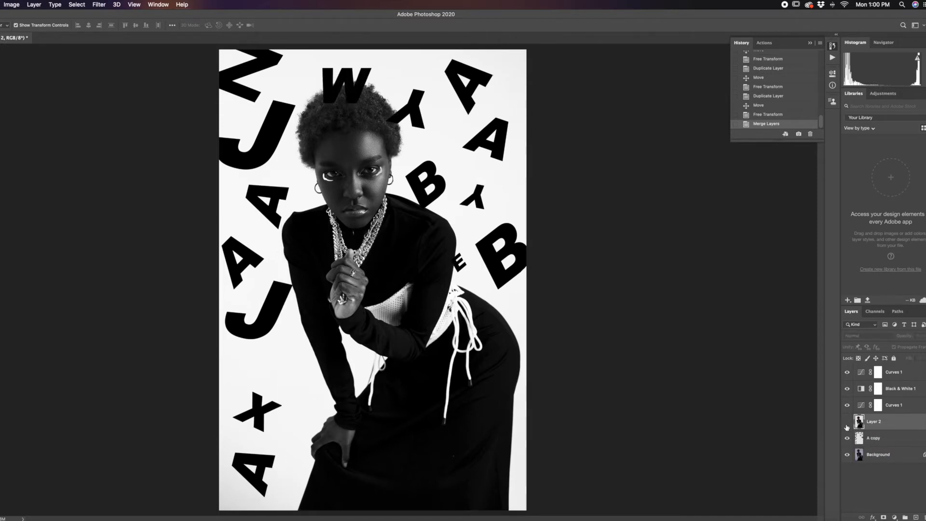
{"action": "left_click", "coordinate": [847, 422]}
{"action": "left_click", "coordinate": [846, 423]}
{"action": "left_click", "coordinate": [847, 422]}
{"action": "left_click", "coordinate": [847, 422]}
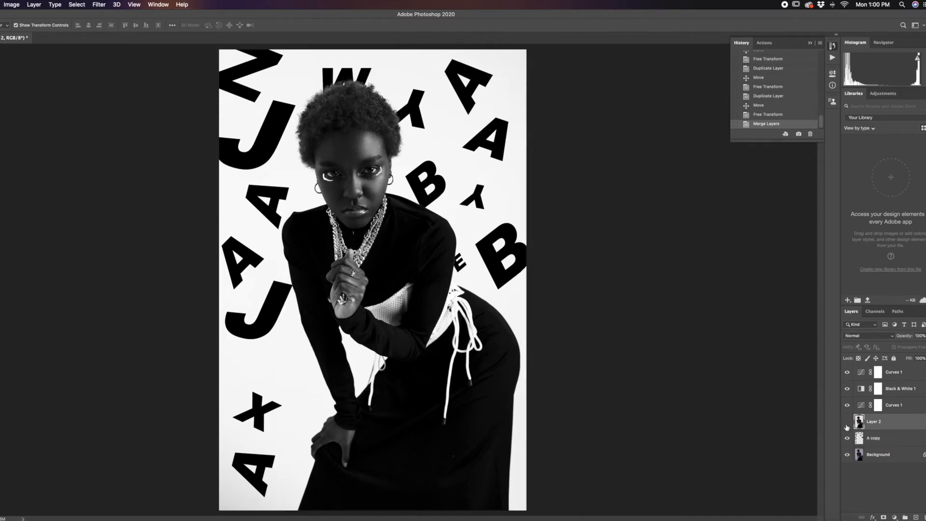
{"action": "left_click", "coordinate": [847, 422]}
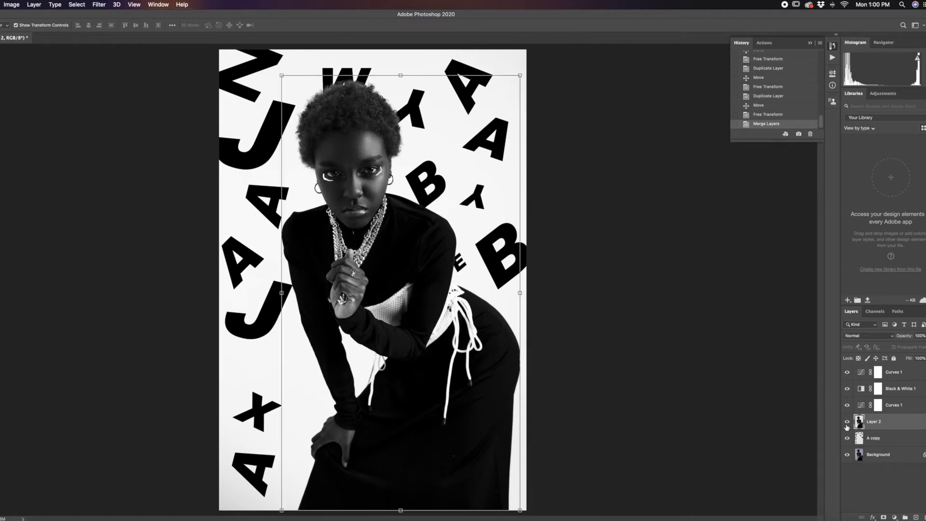
{"action": "left_click", "coordinate": [847, 424]}
{"action": "left_click", "coordinate": [627, 176]}
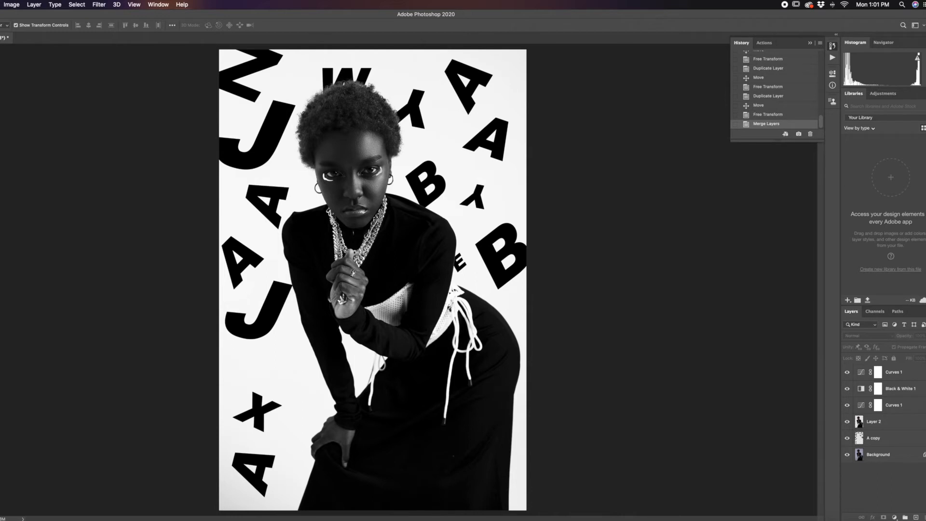
Step: Start a Motion Blur on the merged letters layer, try a distance of 1375 pixels, and reduce it to 129 pixels
{"action": "left_click", "coordinate": [907, 428]}
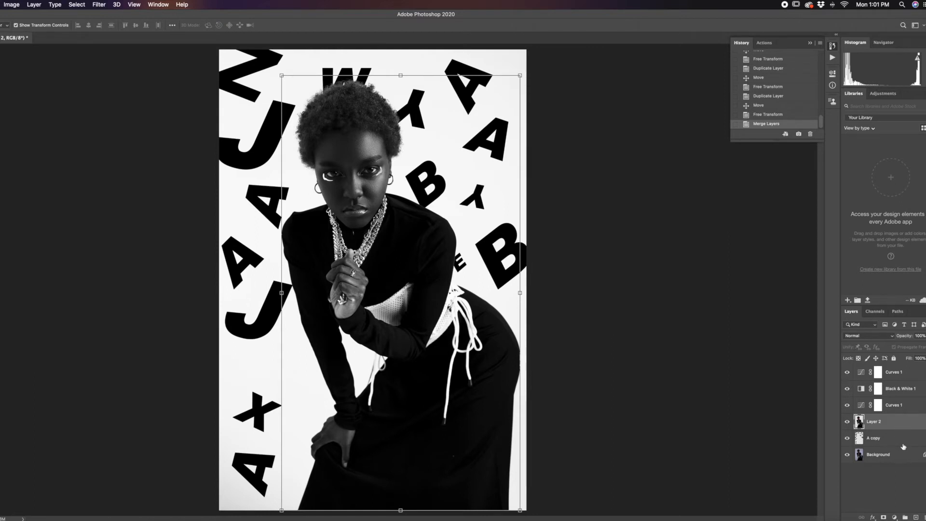
{"action": "left_click", "coordinate": [904, 447]}
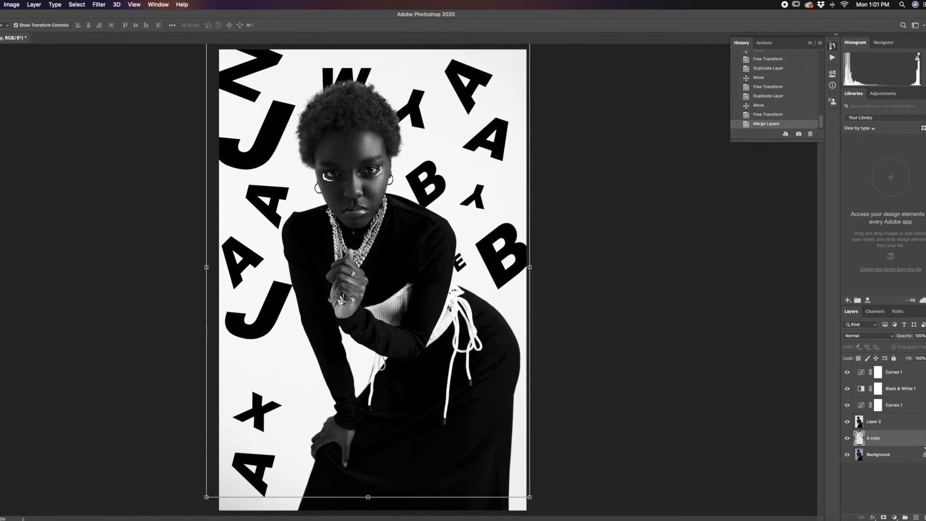
{"action": "left_click", "coordinate": [99, 6]}
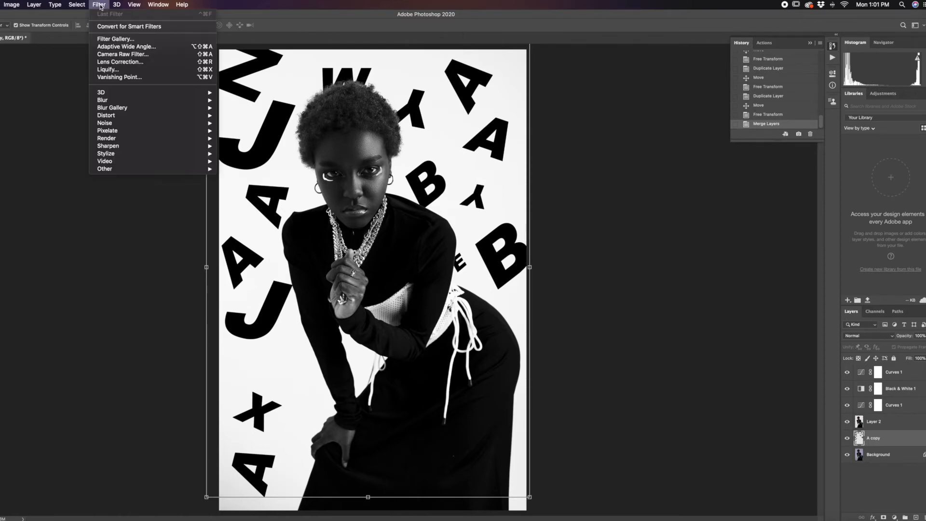
{"action": "mouse_move", "coordinate": [124, 103]}
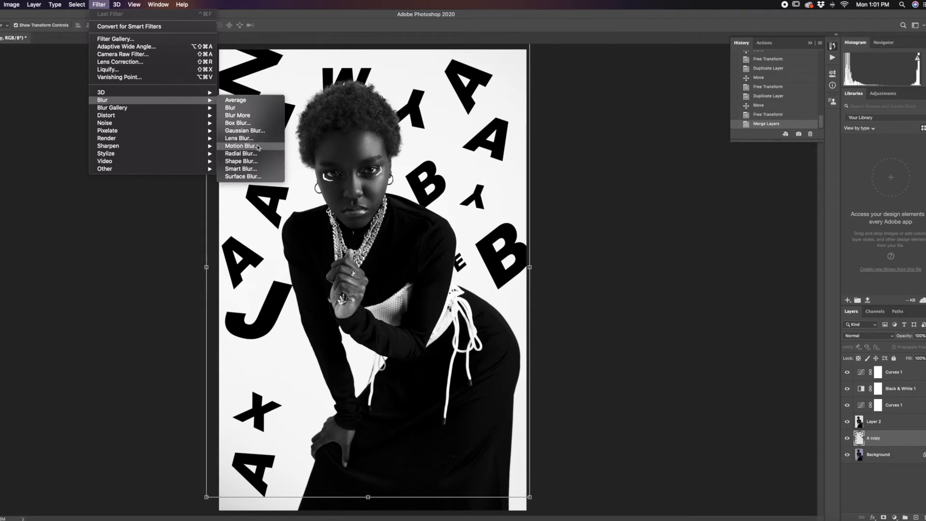
{"action": "left_click", "coordinate": [239, 146]}
{"action": "left_click_drag", "start_coordinate": [530, 300], "coordinate": [685, 182]}
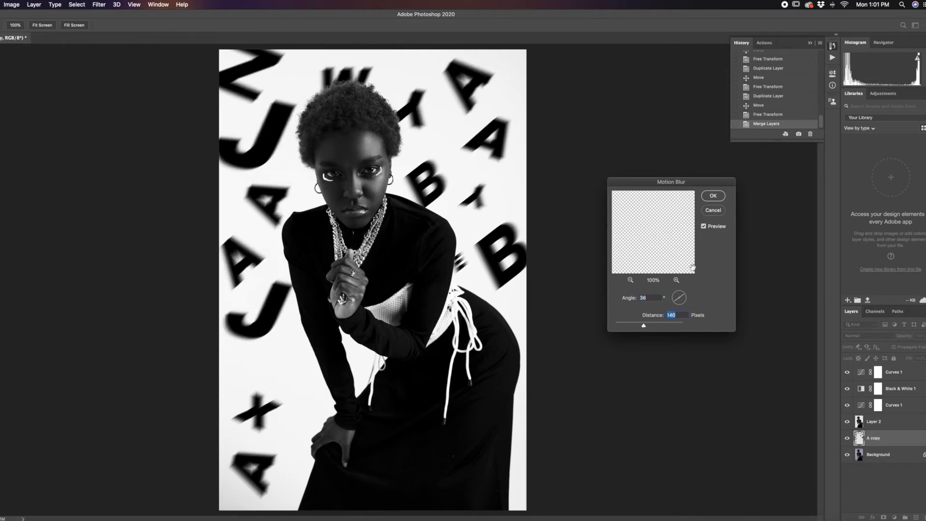
{"action": "left_click_drag", "start_coordinate": [645, 326], "coordinate": [675, 327]}
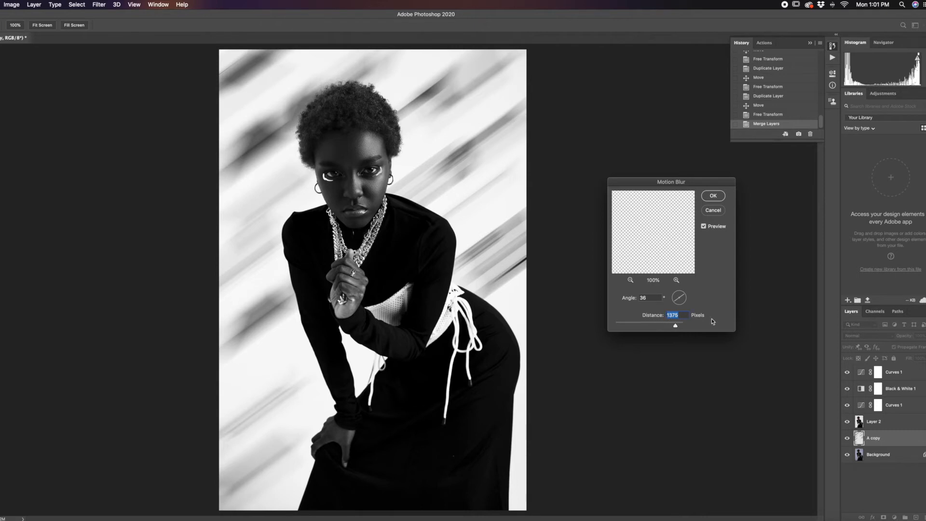
{"action": "left_click_drag", "start_coordinate": [676, 326], "coordinate": [642, 327]}
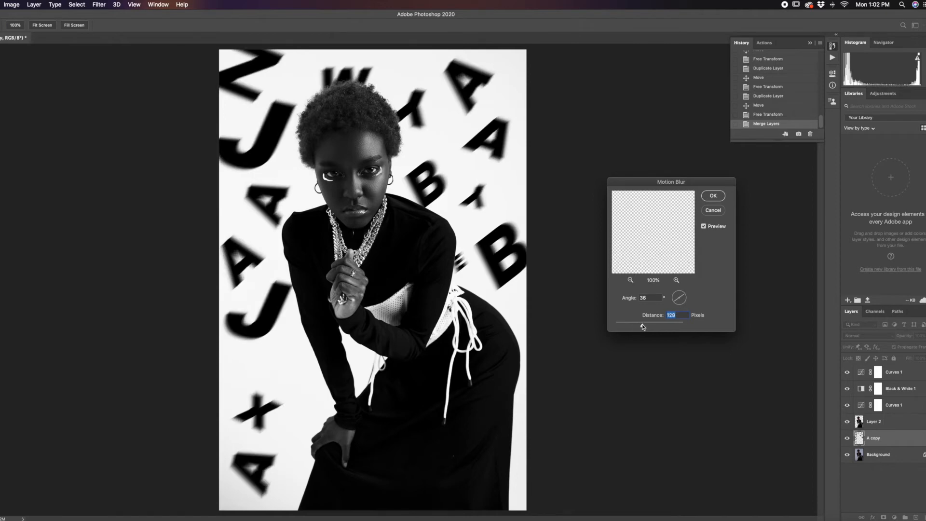
Step: Try several Motion Blur angles on the merged letters, including 8° and 61°, and set the angle to -88°
{"action": "left_click_drag", "start_coordinate": [685, 296], "coordinate": [682, 302]}
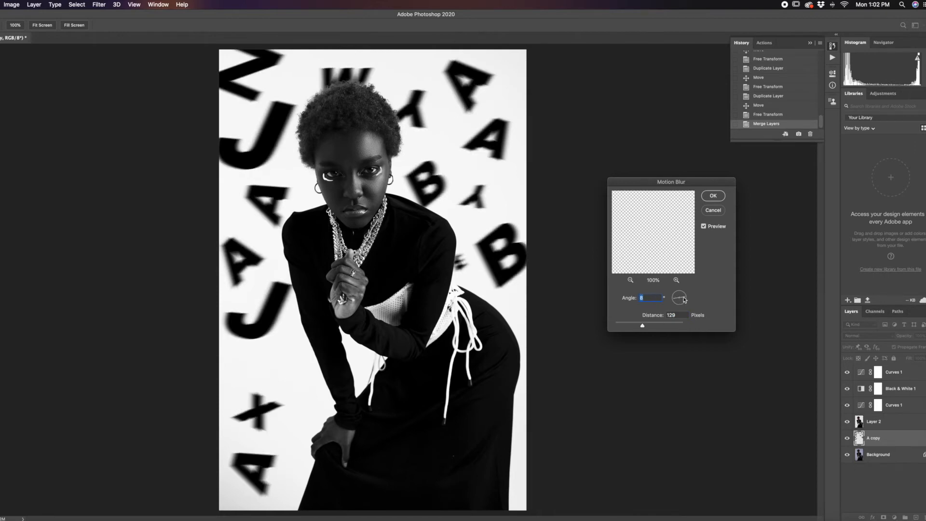
{"action": "left_click_drag", "start_coordinate": [685, 299], "coordinate": [682, 314]}
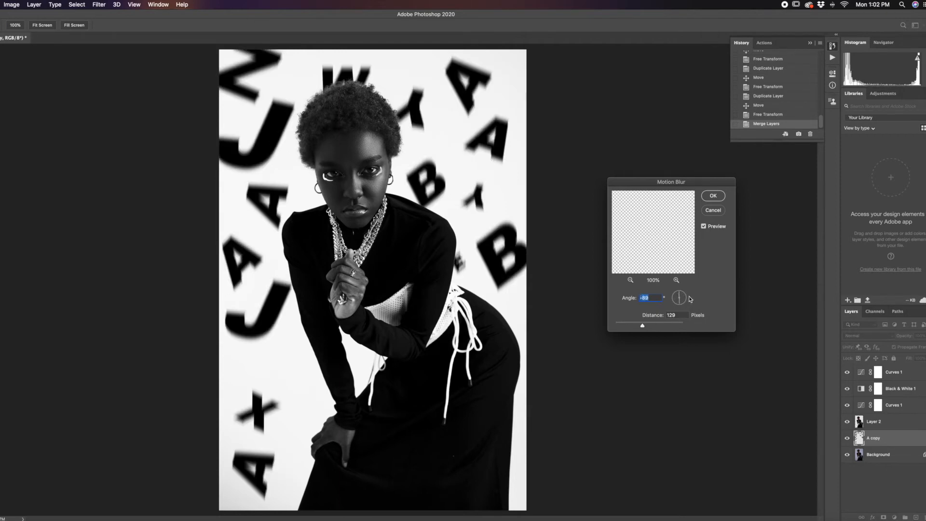
{"action": "left_click_drag", "start_coordinate": [684, 299], "coordinate": [683, 294]}
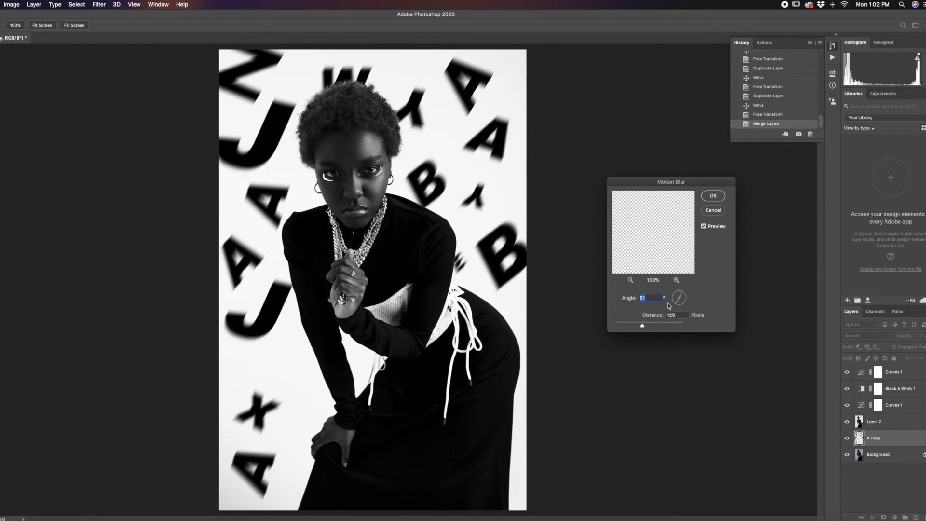
{"action": "left_click_drag", "start_coordinate": [677, 303], "coordinate": [680, 309]}
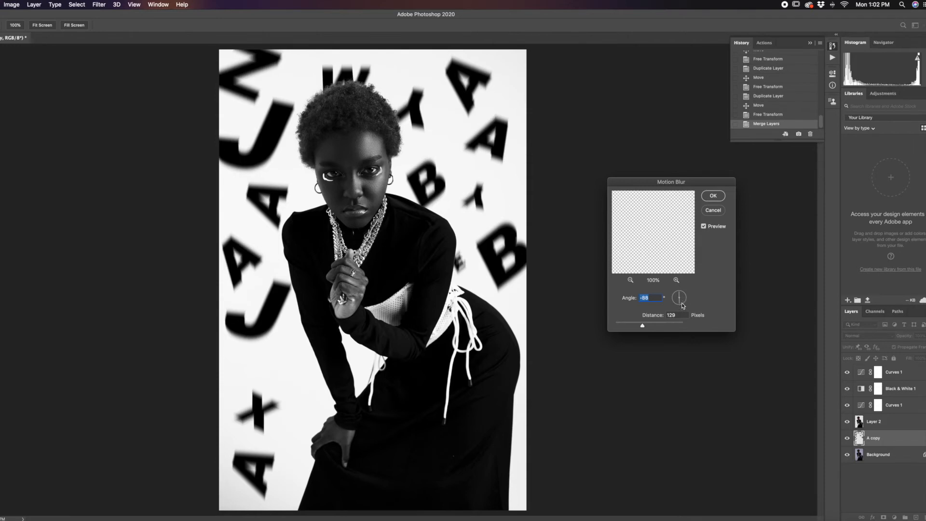
{"action": "left_click_drag", "start_coordinate": [681, 307], "coordinate": [681, 308]}
Step: Adjust the Motion Blur distance to 291 pixels and apply the filter to the merged letters layer
{"action": "left_click_drag", "start_coordinate": [643, 328], "coordinate": [660, 326]}
{"action": "left_click_drag", "start_coordinate": [658, 323], "coordinate": [658, 323]}
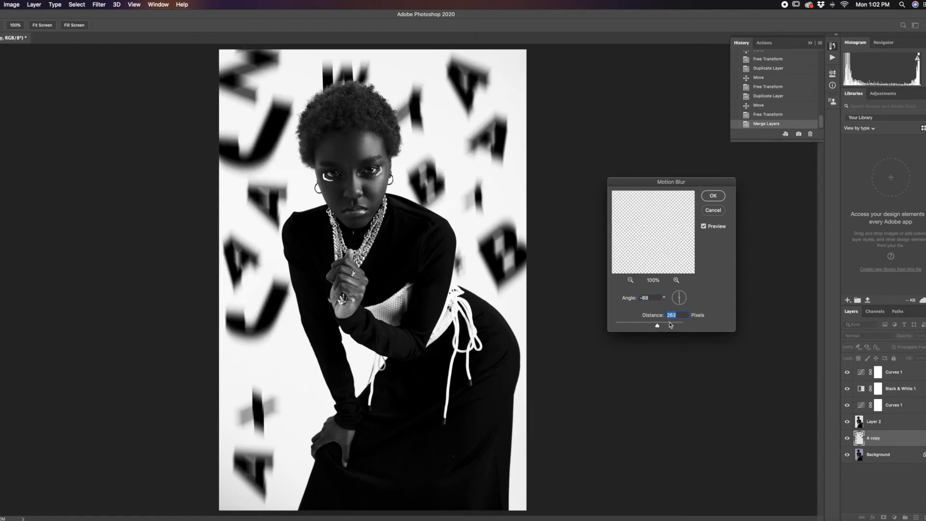
{"action": "left_click_drag", "start_coordinate": [657, 325], "coordinate": [664, 325]}
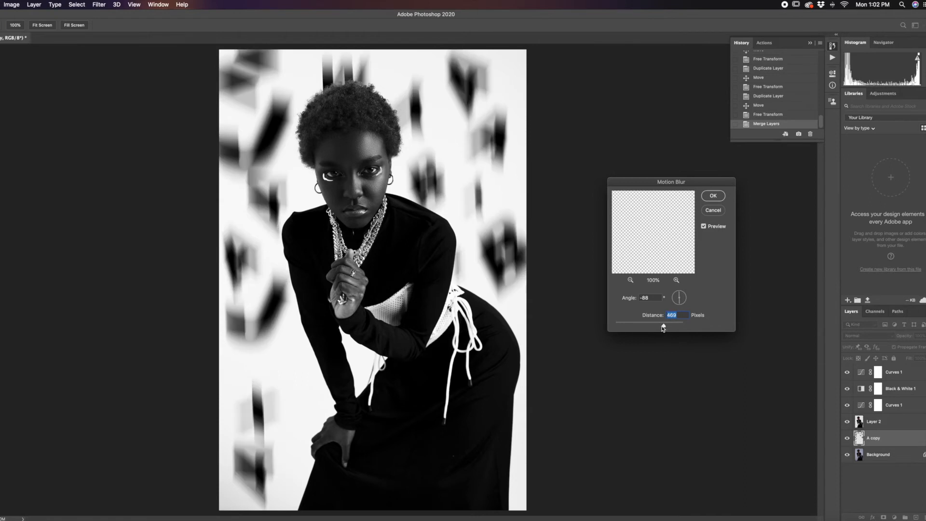
{"action": "left_click_drag", "start_coordinate": [657, 326], "coordinate": [656, 327]}
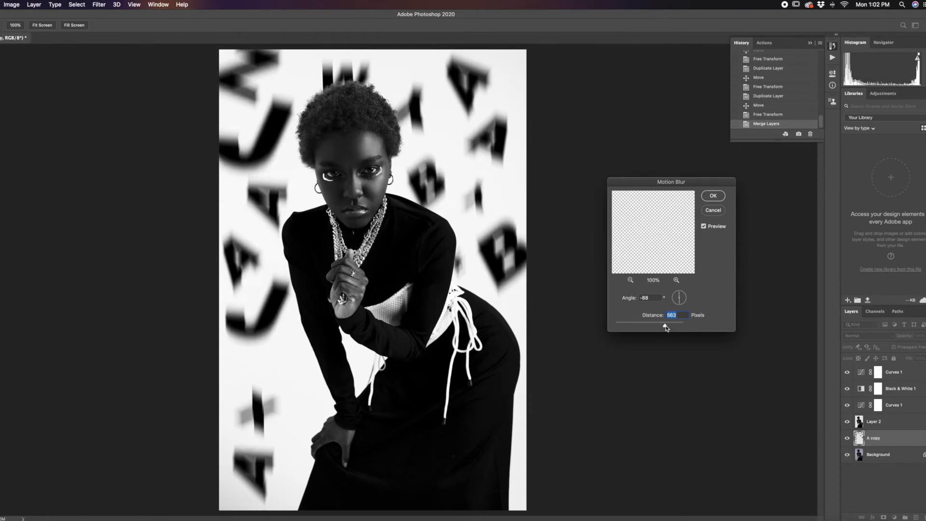
{"action": "left_click_drag", "start_coordinate": [665, 328], "coordinate": [661, 326]}
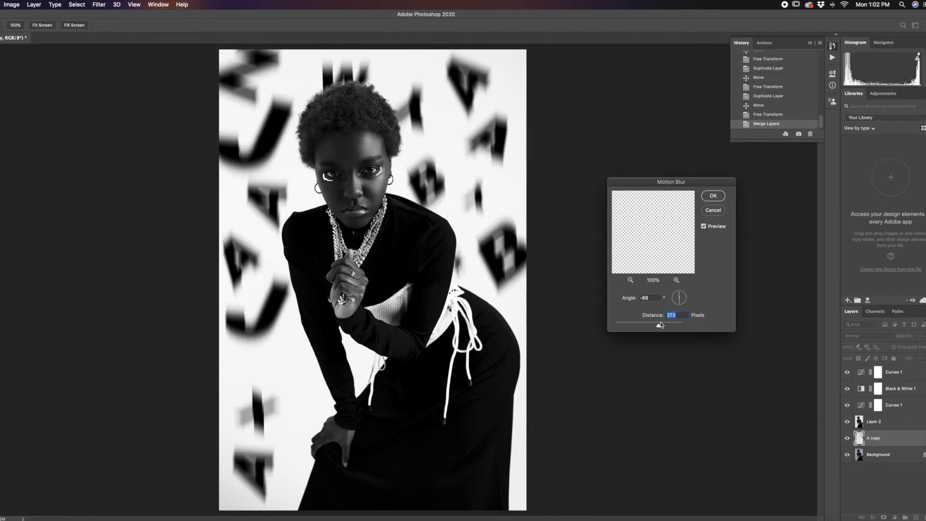
{"action": "left_click_drag", "start_coordinate": [656, 328], "coordinate": [662, 327]}
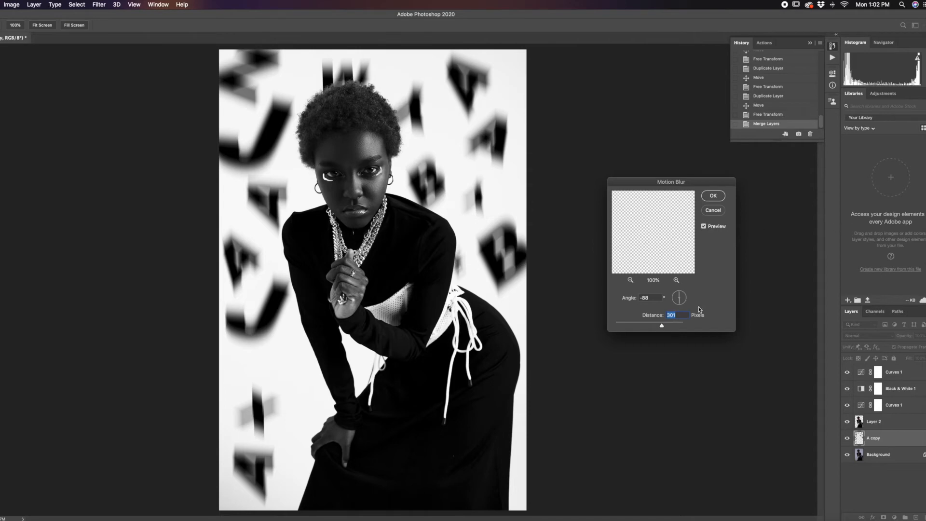
{"action": "left_click_drag", "start_coordinate": [661, 327], "coordinate": [661, 326]}
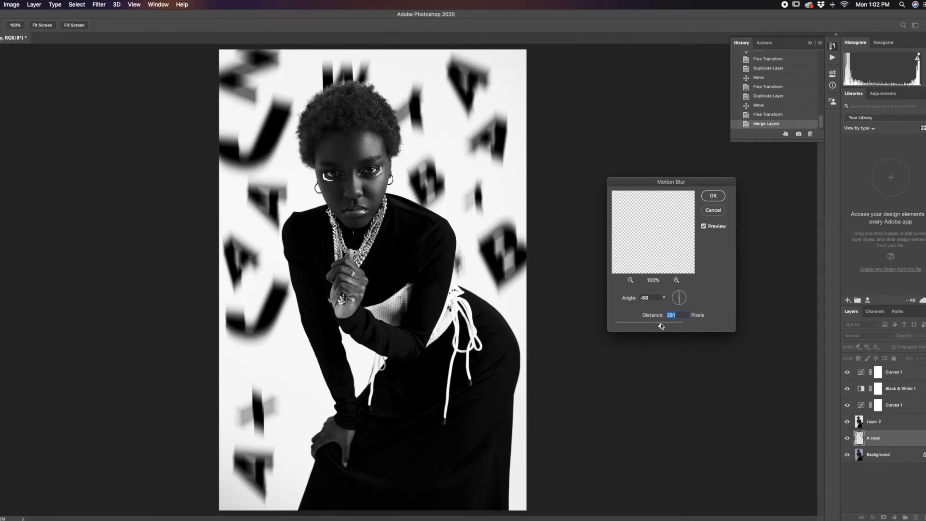
{"action": "left_click", "coordinate": [712, 197]}
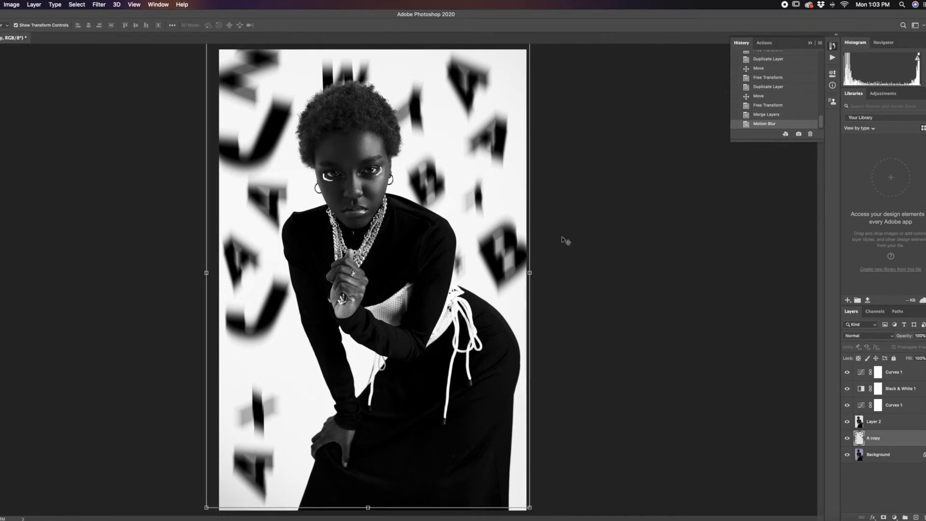
Step: Toggle Layer 2's visibility to compare the blurred letters behind and in front of the woman, and leave the layer hidden
{"action": "left_click", "coordinate": [872, 426]}
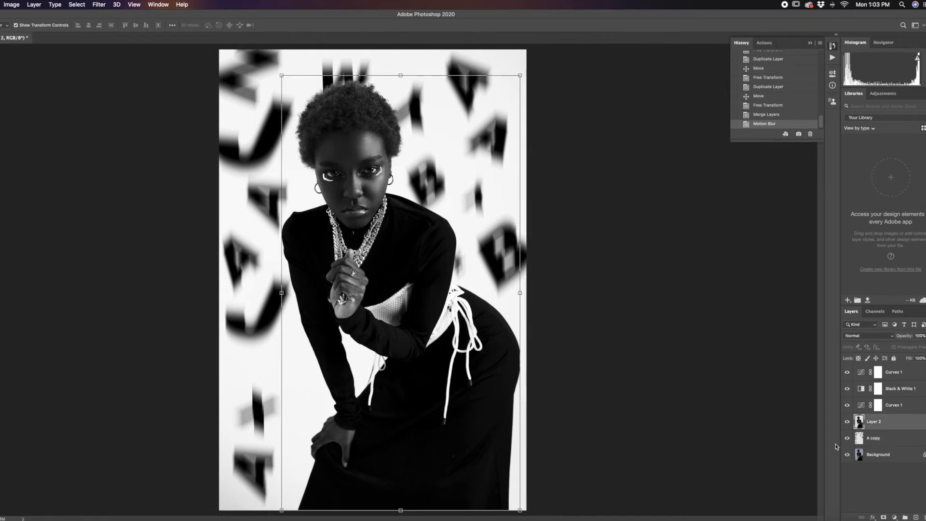
{"action": "left_click", "coordinate": [848, 422]}
{"action": "left_click", "coordinate": [847, 422]}
{"action": "left_click", "coordinate": [848, 422]}
{"action": "left_click", "coordinate": [847, 421]}
{"action": "left_click", "coordinate": [848, 421]}
{"action": "left_click", "coordinate": [847, 422]}
{"action": "left_click", "coordinate": [847, 423]}
{"action": "left_click", "coordinate": [607, 337]}
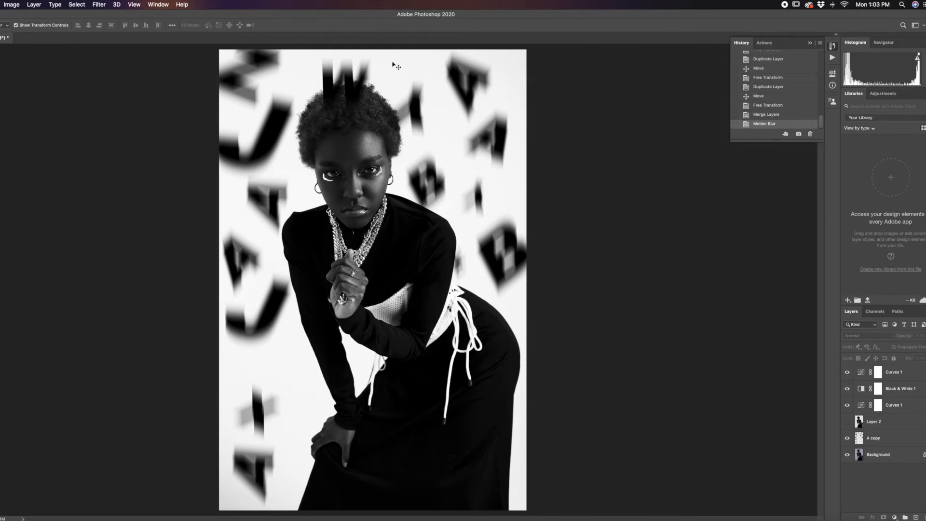
{"action": "left_click", "coordinate": [352, 75]}
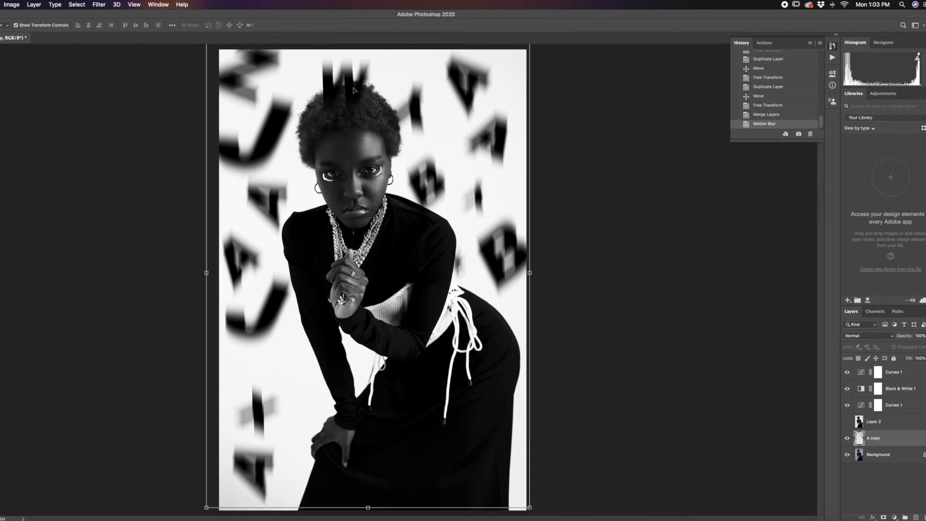
{"action": "left_click", "coordinate": [891, 313]}
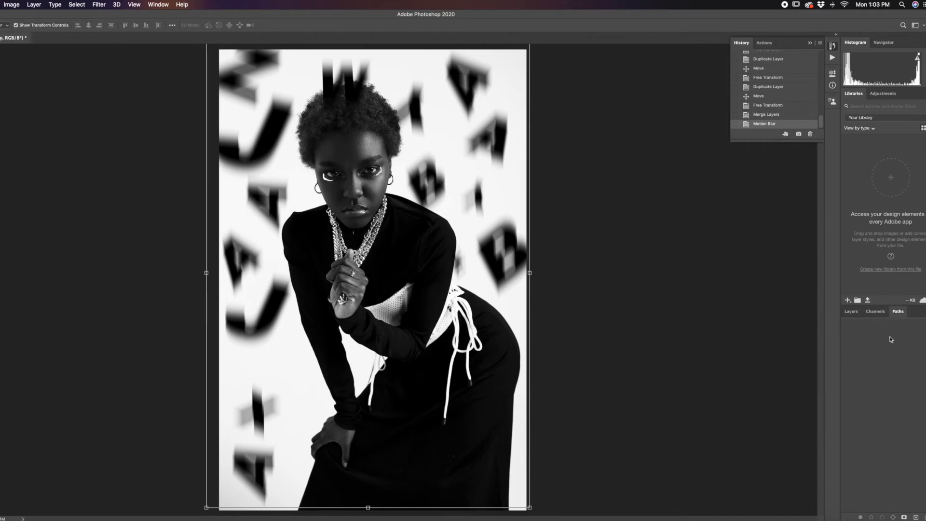
{"action": "left_click", "coordinate": [852, 312]}
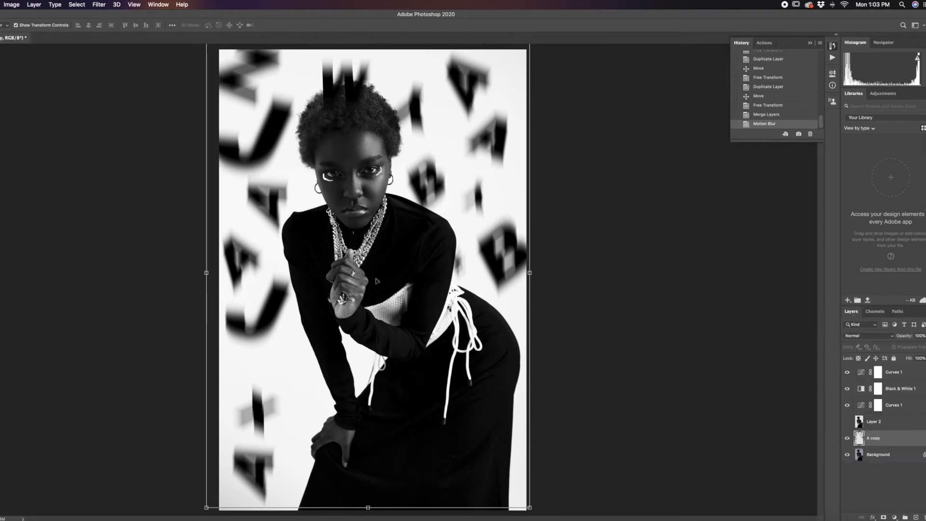
{"action": "left_click", "coordinate": [637, 285]}
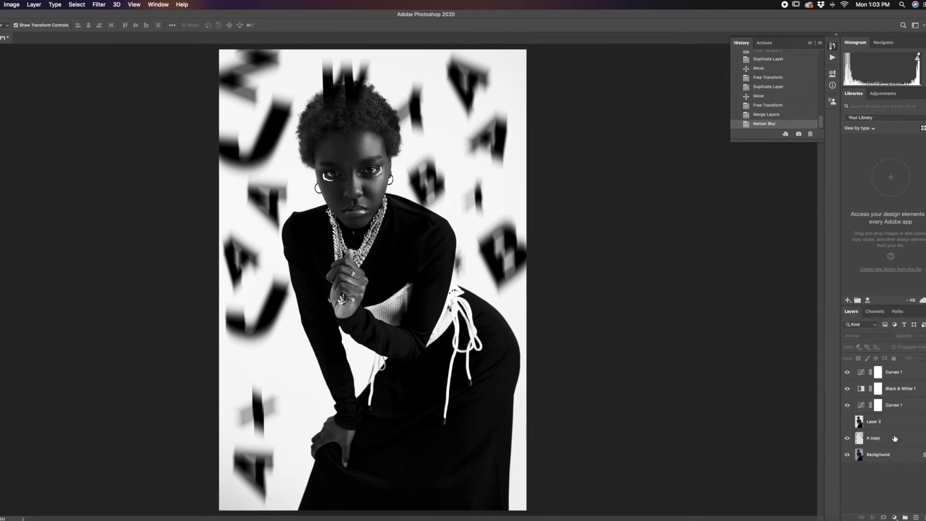
{"action": "left_click", "coordinate": [885, 428]}
{"action": "left_click", "coordinate": [848, 425]}
{"action": "left_click", "coordinate": [847, 425]}
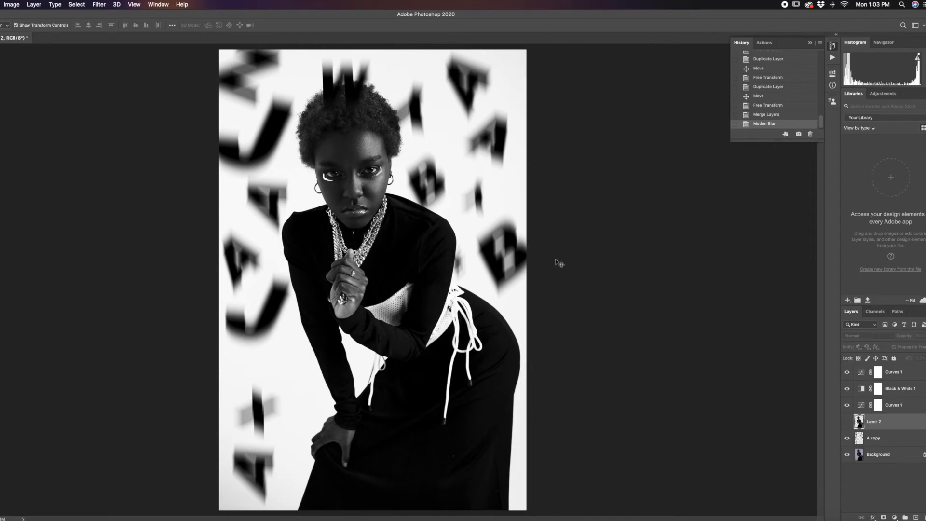
{"action": "left_click", "coordinate": [603, 273]}
Step: Duplicate the blurred A copy letters layer and place the duplicate above Layer 2 in the layer order
{"action": "left_click", "coordinate": [895, 440]}
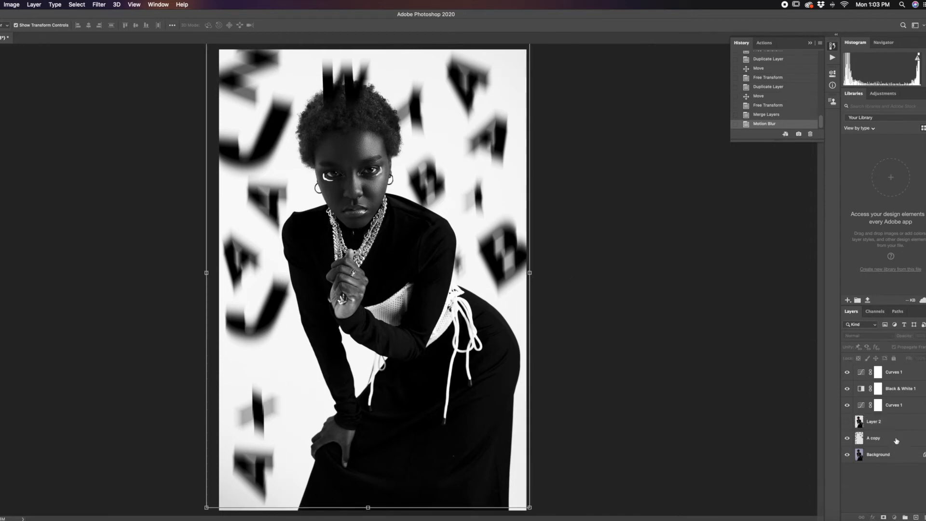
{"action": "key", "text": "super+j"}
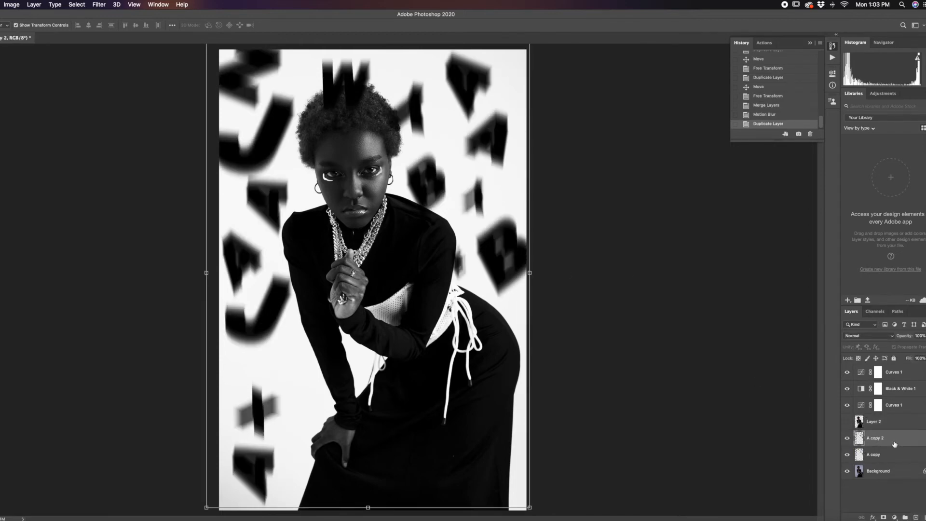
{"action": "left_click", "coordinate": [878, 459]}
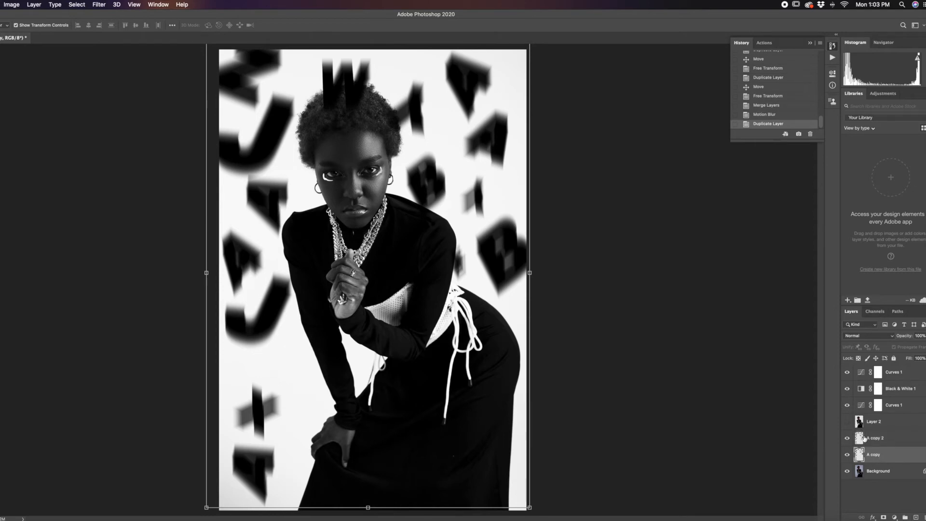
{"action": "left_click_drag", "start_coordinate": [882, 440], "coordinate": [891, 416]}
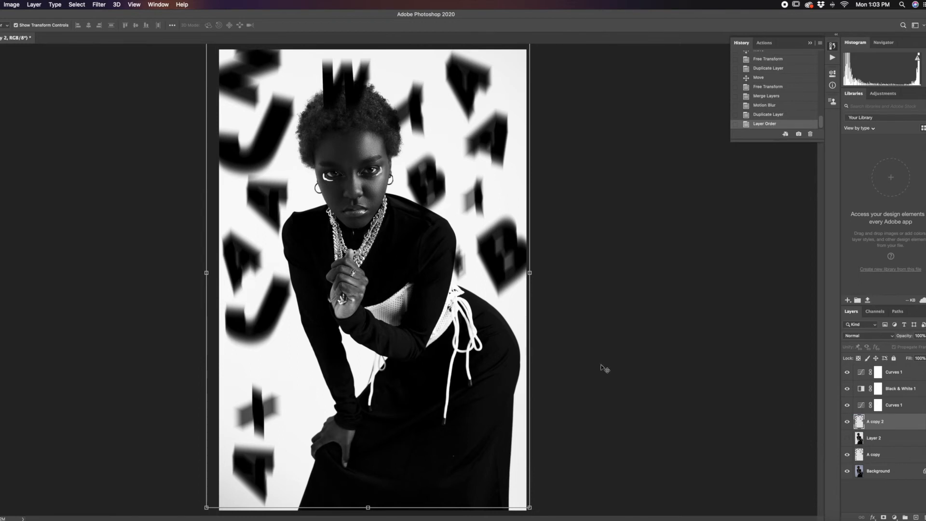
Step: Move the duplicated letters over the portrait, enlarge them to about 113%, and rotate them about -29.5°
{"action": "left_click", "coordinate": [694, 386]}
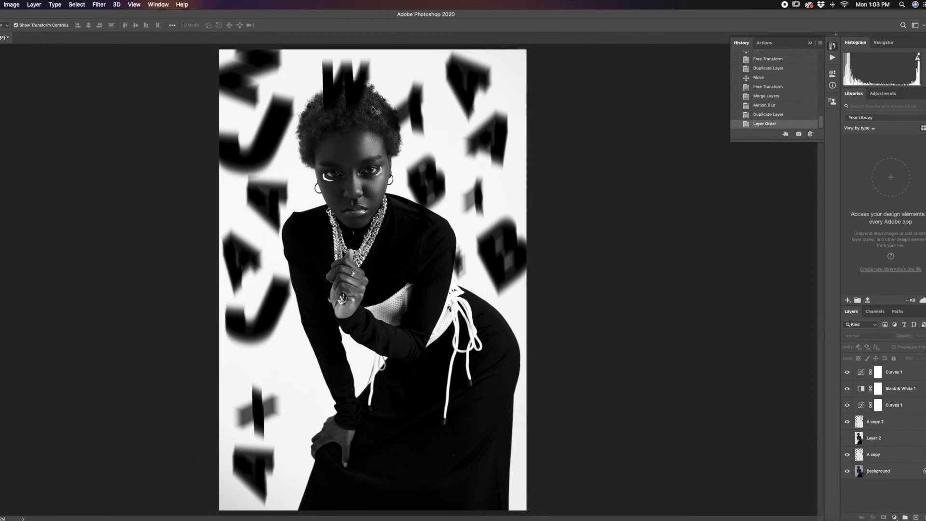
{"action": "left_click", "coordinate": [350, 107]}
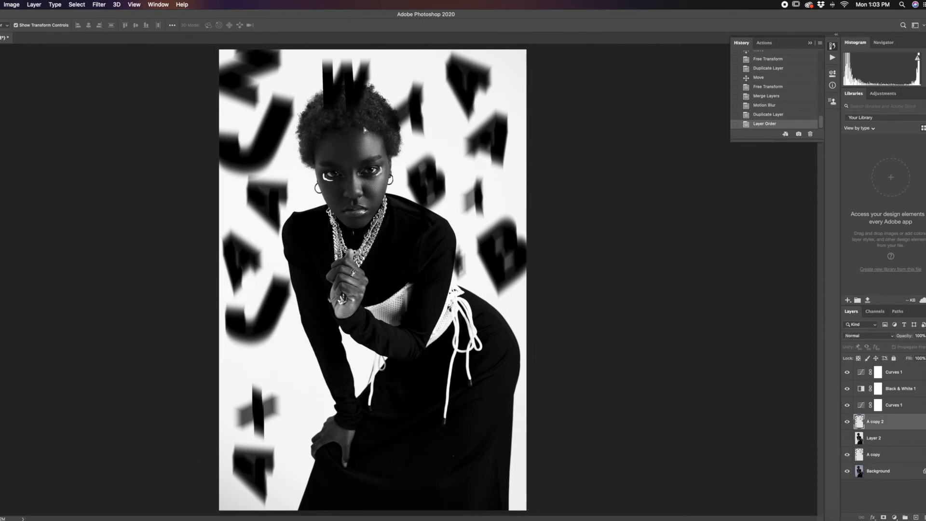
{"action": "left_click_drag", "start_coordinate": [364, 130], "coordinate": [299, 133]}
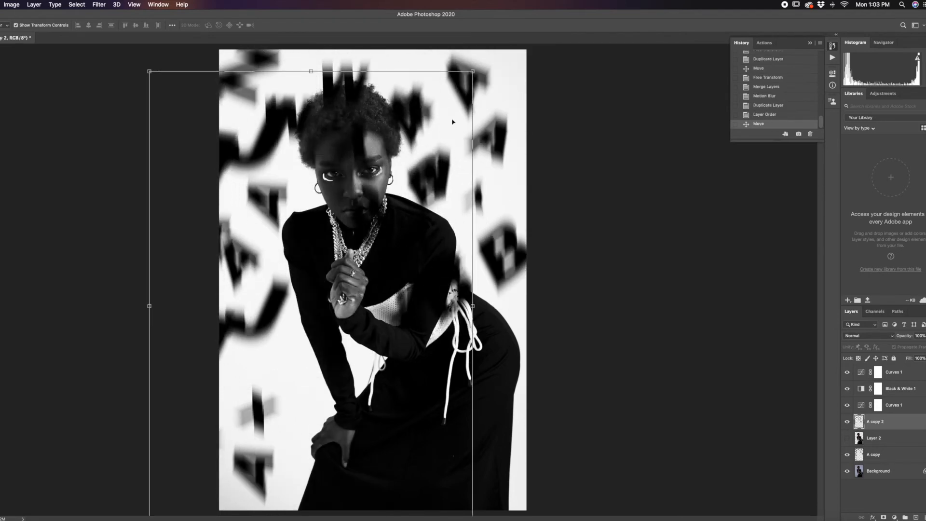
{"action": "left_click_drag", "start_coordinate": [474, 71], "coordinate": [516, 11]}
{"action": "left_click_drag", "start_coordinate": [391, 183], "coordinate": [480, 244]}
{"action": "left_click_drag", "start_coordinate": [608, 58], "coordinate": [391, 30]}
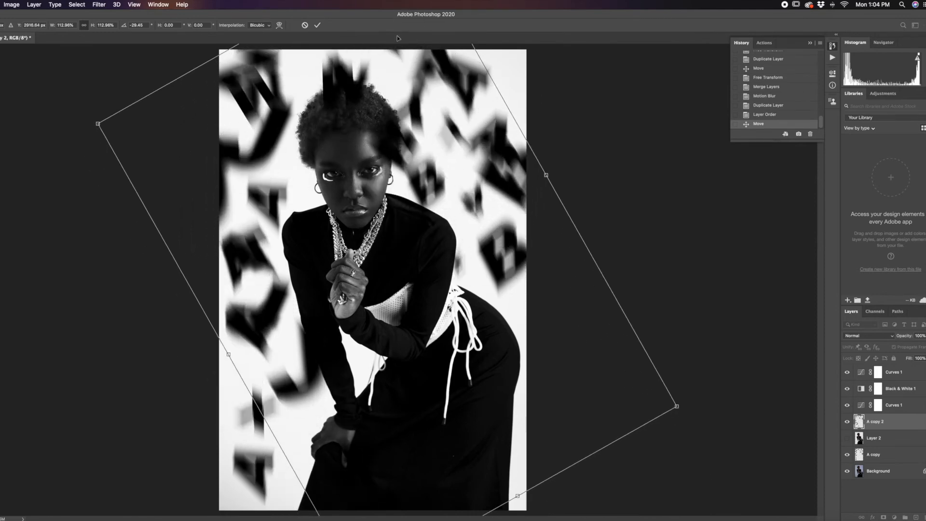
{"action": "key", "text": "Return"}
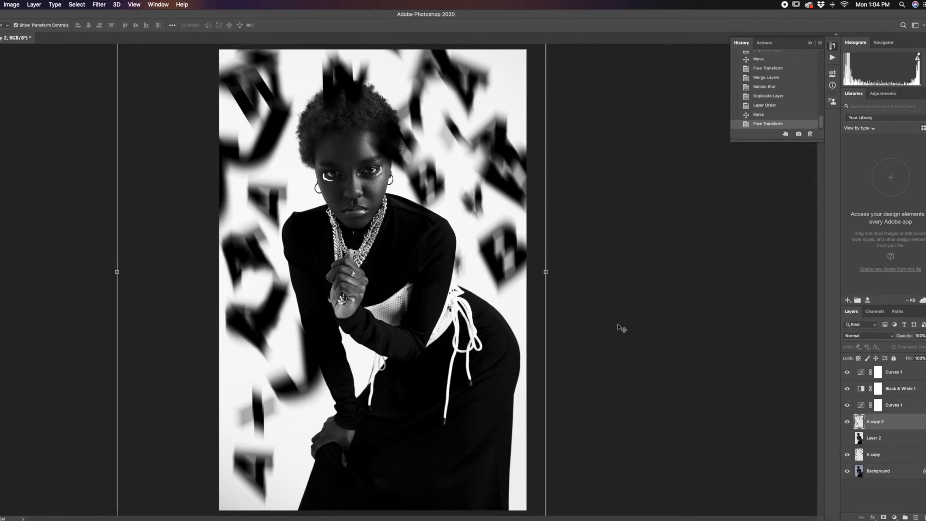
Step: Apply a Motion Blur at -88° and 237 pixels to the A copy 2 layer and compare with the layer hidden
{"action": "left_click", "coordinate": [107, 5]}
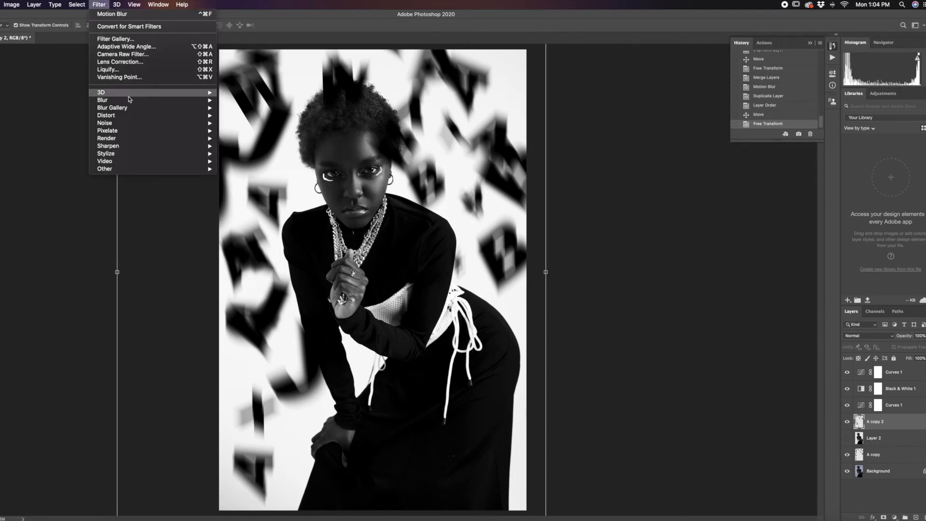
{"action": "mouse_move", "coordinate": [128, 100]}
{"action": "left_click", "coordinate": [249, 145]}
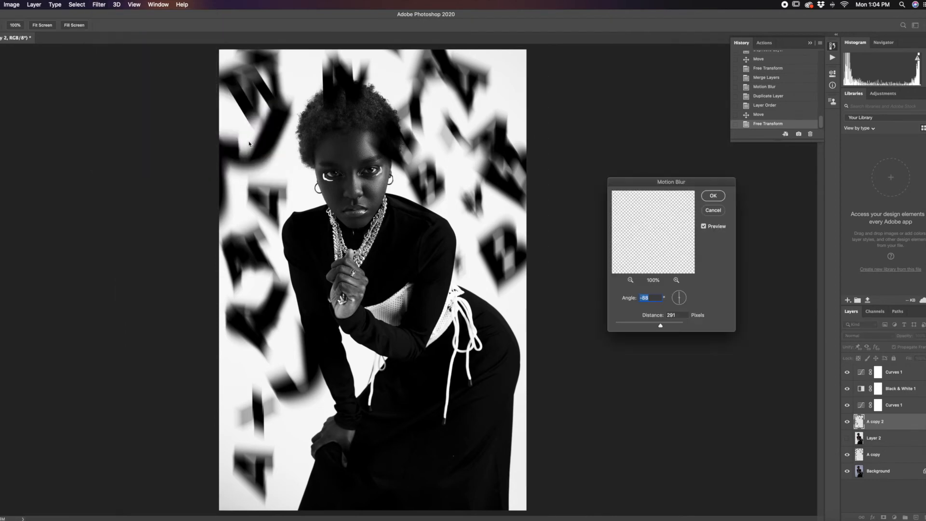
{"action": "mouse_move", "coordinate": [666, 328]}
{"action": "left_mouse_down"}
{"action": "mouse_move", "coordinate": [647, 327]}
{"action": "mouse_move", "coordinate": [663, 328]}
{"action": "mouse_move", "coordinate": [655, 326]}
{"action": "left_mouse_up"}
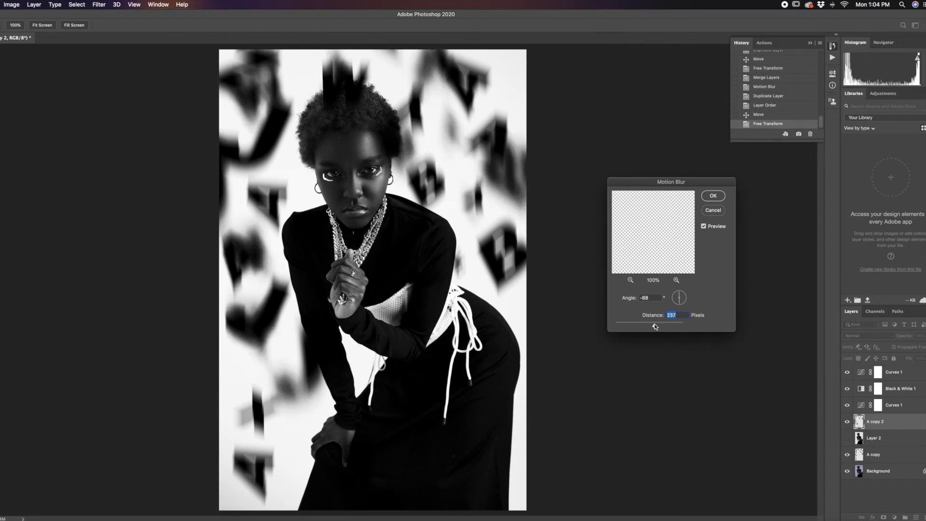
{"action": "left_click", "coordinate": [707, 196]}
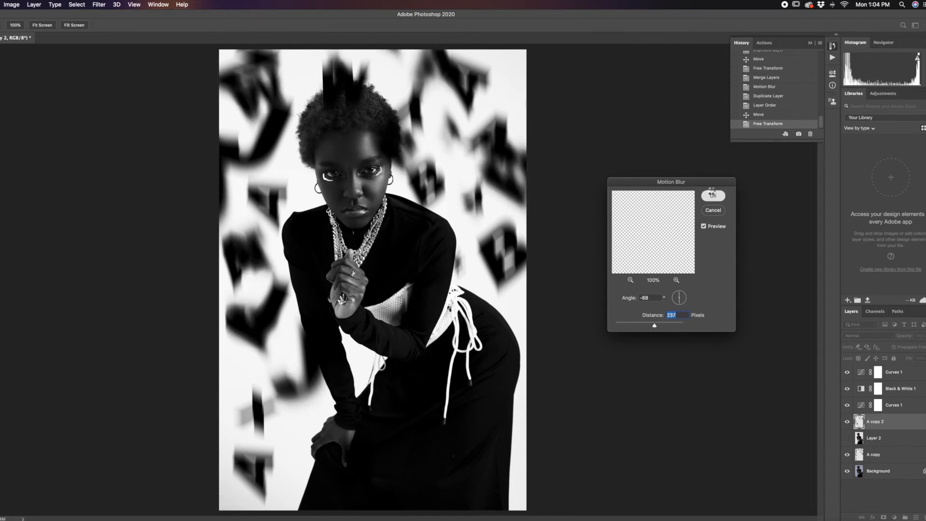
{"action": "left_click", "coordinate": [848, 421]}
{"action": "left_click", "coordinate": [847, 422]}
{"action": "left_click", "coordinate": [600, 390]}
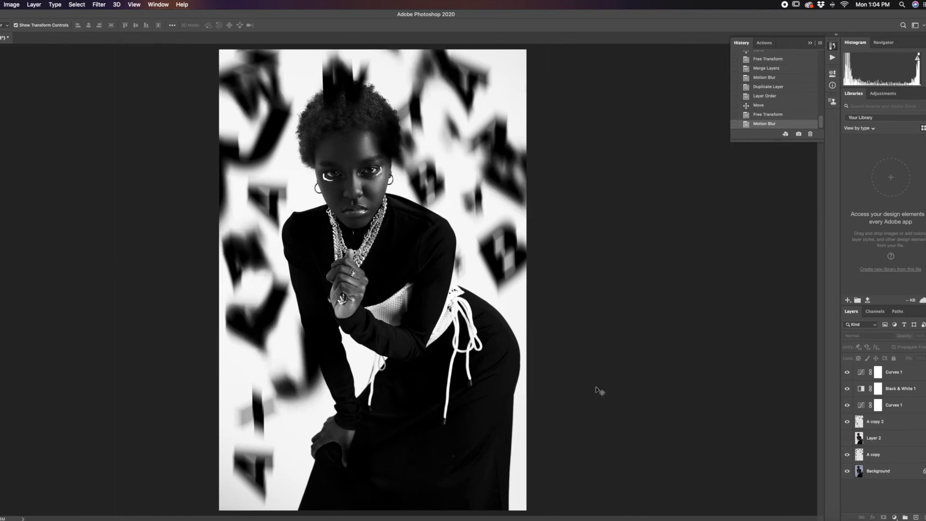
Step: Duplicate the A copy letters layer and move the rotated A copy 2 letters lower in the portrait
{"action": "key", "text": "super+minus"}
{"action": "key", "text": "super+minus"}
{"action": "key", "text": "super+equal"}
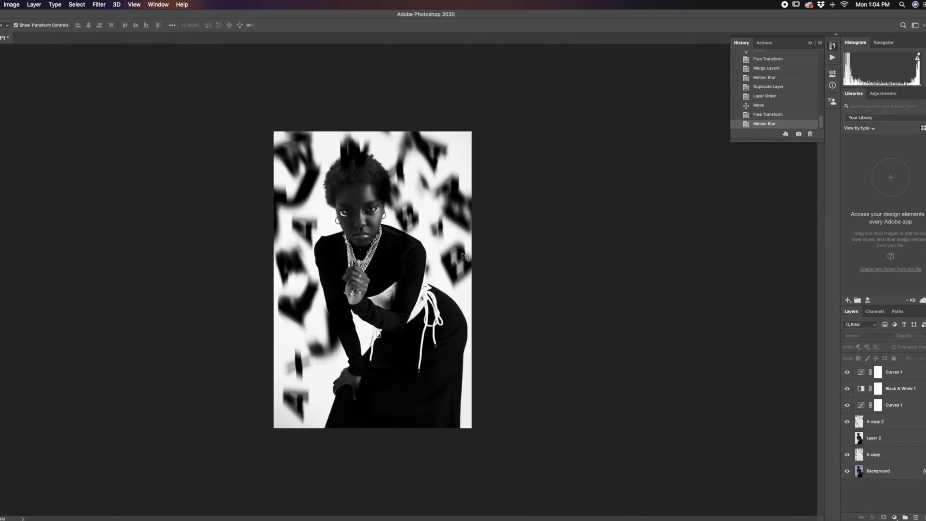
{"action": "left_click", "coordinate": [465, 256]}
{"action": "key", "text": "super+j"}
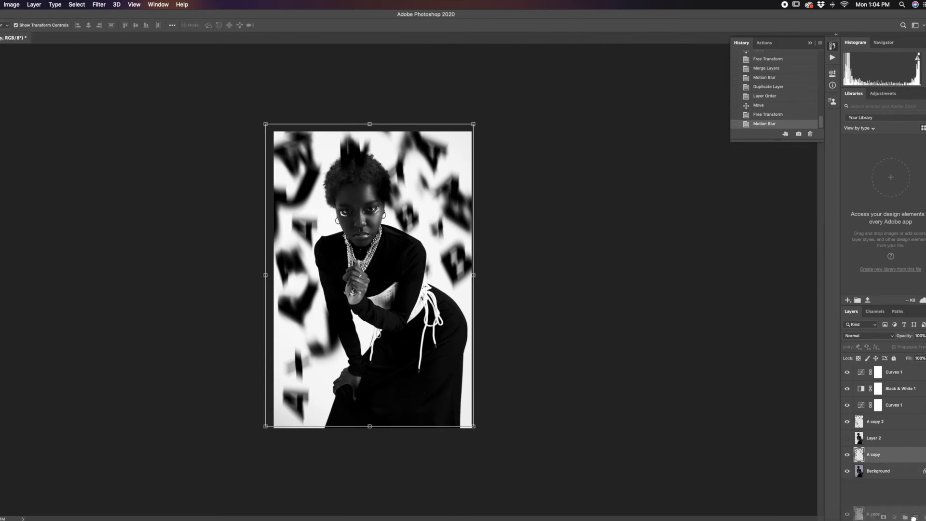
{"action": "left_click_drag", "start_coordinate": [316, 304], "coordinate": [359, 414]}
{"action": "left_click", "coordinate": [558, 265]}
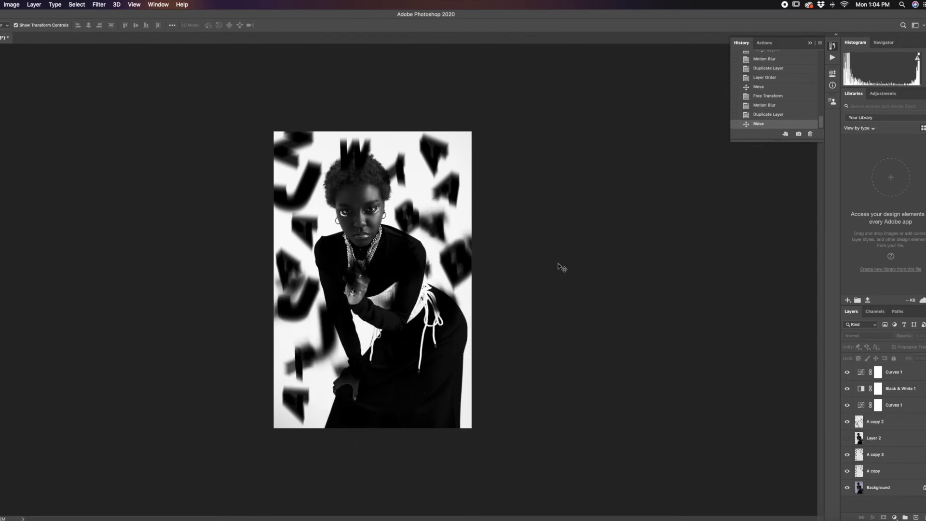
Step: Duplicate the A copy 3 letters layer, reduce the copy to about 60%, and angle it along the portrait's upper right edge
{"action": "left_click", "coordinate": [458, 191]}
{"action": "left_click_drag", "start_coordinate": [922, 458], "coordinate": [916, 517]}
{"action": "left_click_drag", "start_coordinate": [459, 181], "coordinate": [478, 135]}
{"action": "left_click_drag", "start_coordinate": [490, 72], "coordinate": [540, 110]}
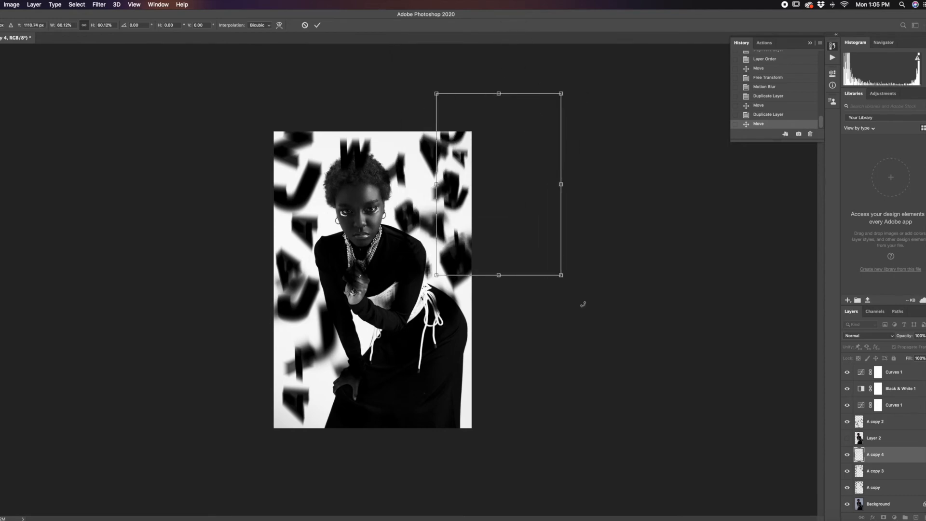
{"action": "left_click_drag", "start_coordinate": [585, 274], "coordinate": [612, 231]}
{"action": "left_click_drag", "start_coordinate": [465, 229], "coordinate": [430, 214]}
{"action": "key", "text": "Return"}
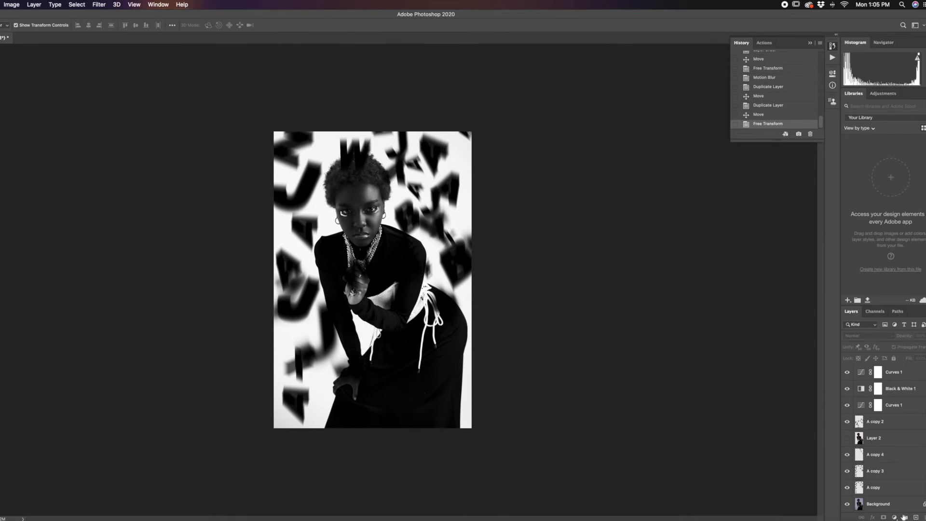
Step: Duplicate the A copy letters layer and shrink the A copy 3 letters to about 44% at the portrait's left edge
{"action": "left_click_drag", "start_coordinate": [907, 487], "coordinate": [915, 517]}
{"action": "left_click", "coordinate": [359, 155]}
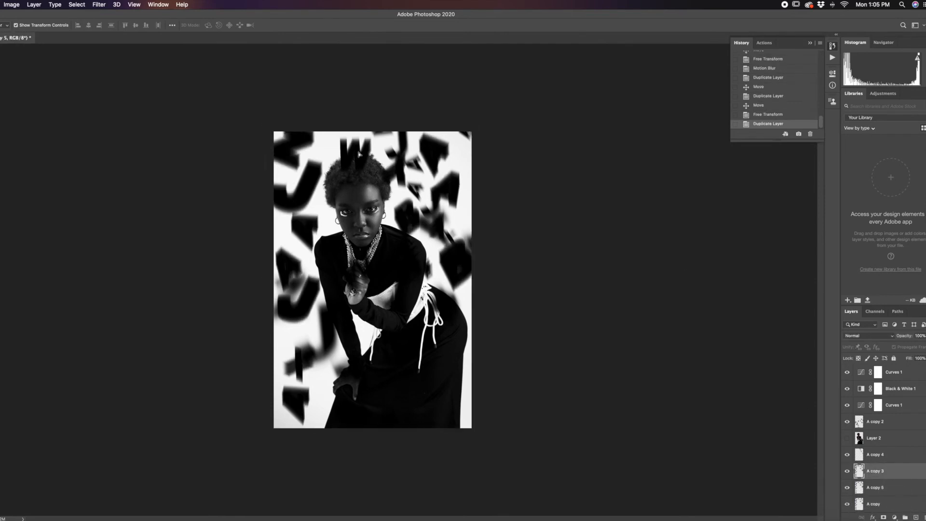
{"action": "left_click_drag", "start_coordinate": [359, 154], "coordinate": [365, 147]}
{"action": "left_click_drag", "start_coordinate": [469, 131], "coordinate": [287, 307]}
{"action": "left_click_drag", "start_coordinate": [325, 379], "coordinate": [304, 274]}
{"action": "left_click_drag", "start_coordinate": [296, 220], "coordinate": [309, 198]}
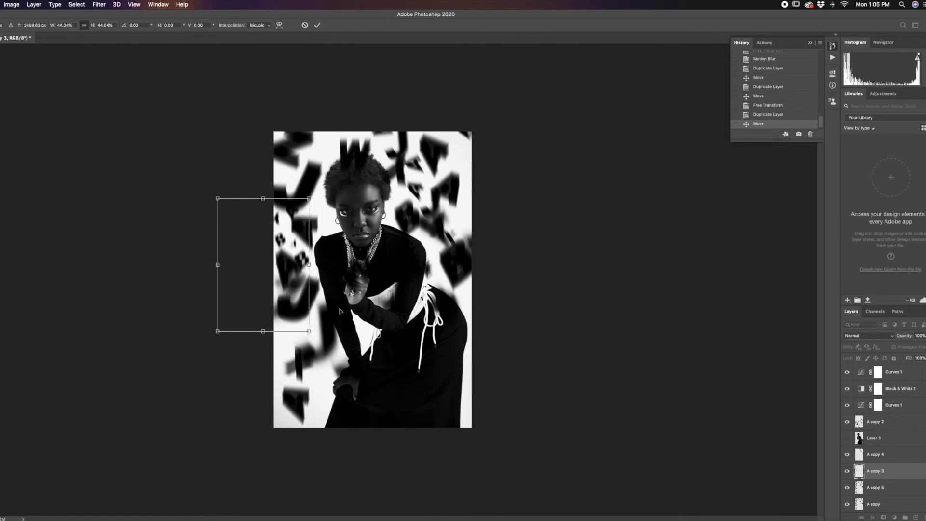
{"action": "key", "text": "Return"}
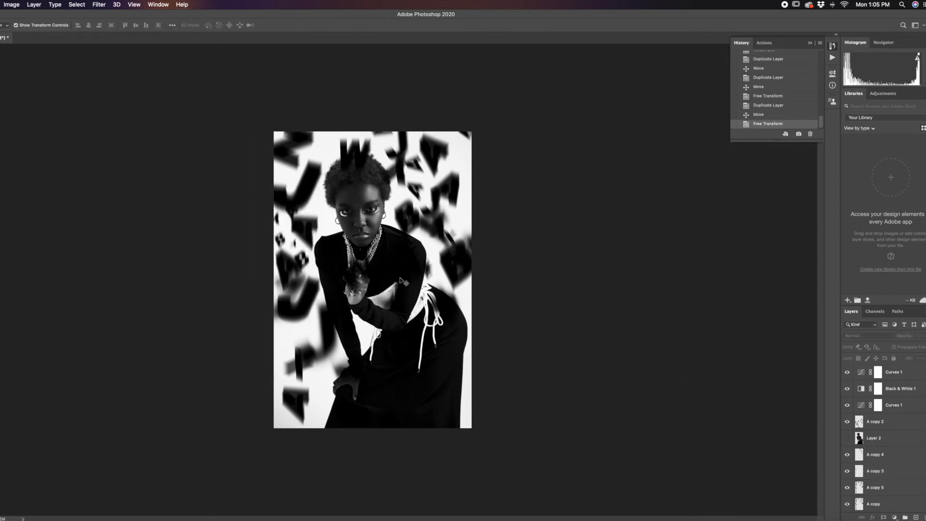
Step: Duplicate the small A copy 3 letters and place the copy, rotated clockwise, in the portrait's lower left
{"action": "left_click", "coordinate": [303, 265]}
{"action": "key", "text": "super+j"}
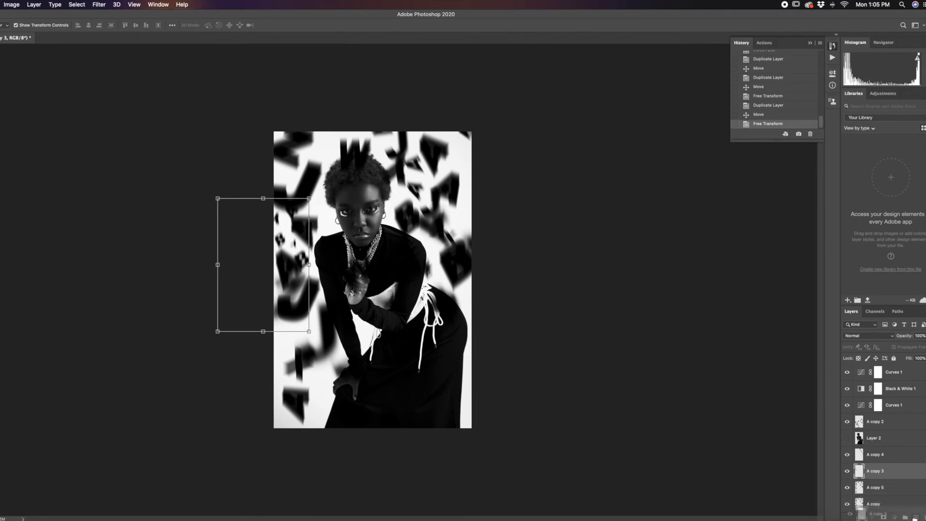
{"action": "left_click_drag", "start_coordinate": [293, 263], "coordinate": [308, 386]}
{"action": "key", "text": "super+t"}
{"action": "left_click_drag", "start_coordinate": [302, 316], "coordinate": [359, 346]}
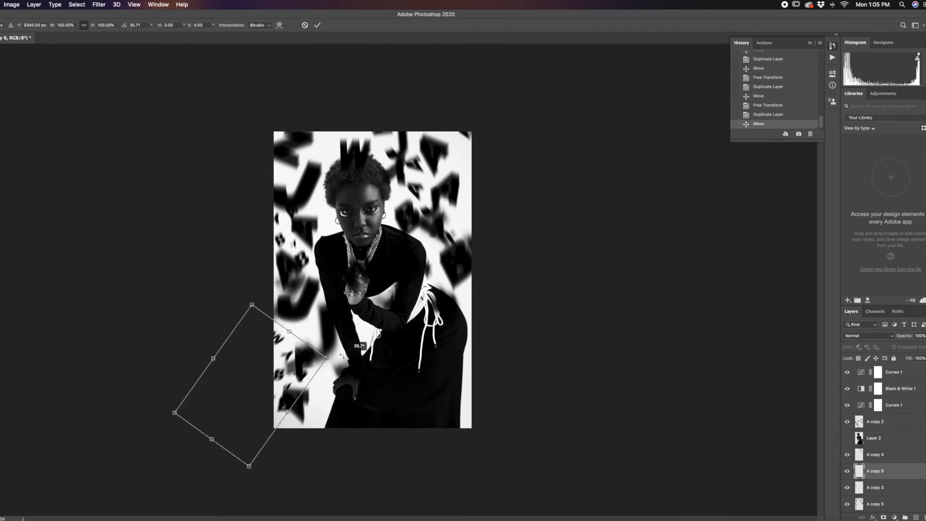
{"action": "left_click_drag", "start_coordinate": [289, 360], "coordinate": [280, 335]}
{"action": "key", "text": "Return"}
Step: Enlarge the A copy 3 letters to about 147%, rotate them about 48°, and shift them along the portrait's upper left edge
{"action": "key", "text": "alt+bracketleft"}
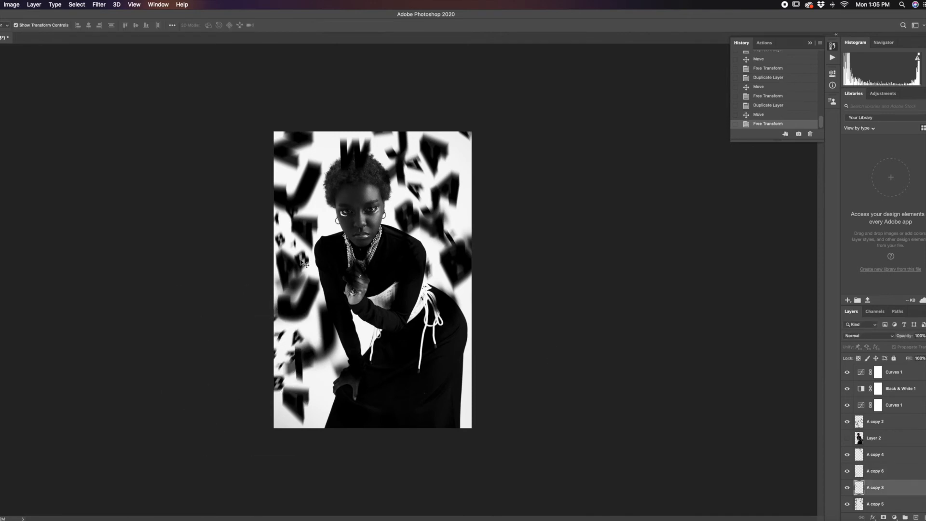
{"action": "left_click_drag", "start_coordinate": [309, 199], "coordinate": [352, 135]}
{"action": "left_click_drag", "start_coordinate": [333, 240], "coordinate": [279, 250]}
{"action": "left_click_drag", "start_coordinate": [305, 148], "coordinate": [332, 183]}
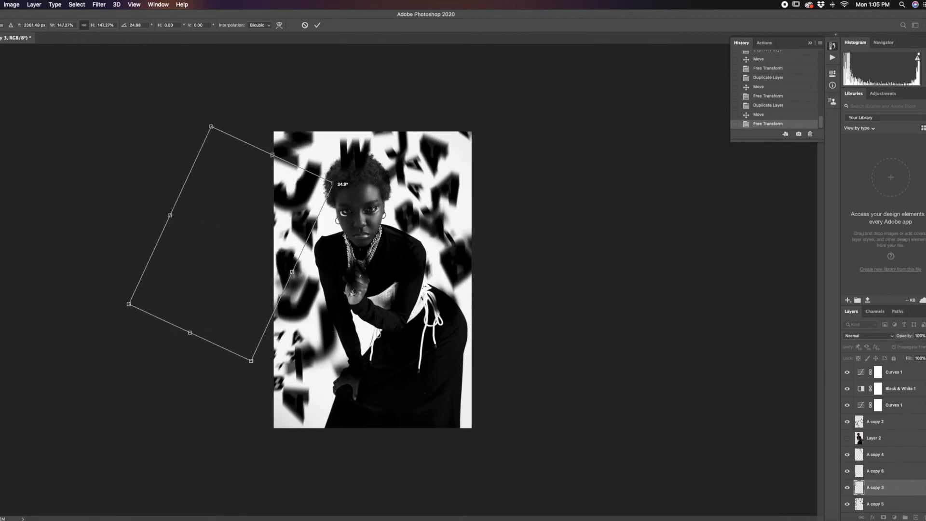
{"action": "left_click_drag", "start_coordinate": [308, 217], "coordinate": [305, 190]}
{"action": "left_click_drag", "start_coordinate": [314, 183], "coordinate": [308, 183]}
{"action": "left_click_drag", "start_coordinate": [342, 144], "coordinate": [389, 192]}
{"action": "left_click_drag", "start_coordinate": [280, 244], "coordinate": [289, 235]}
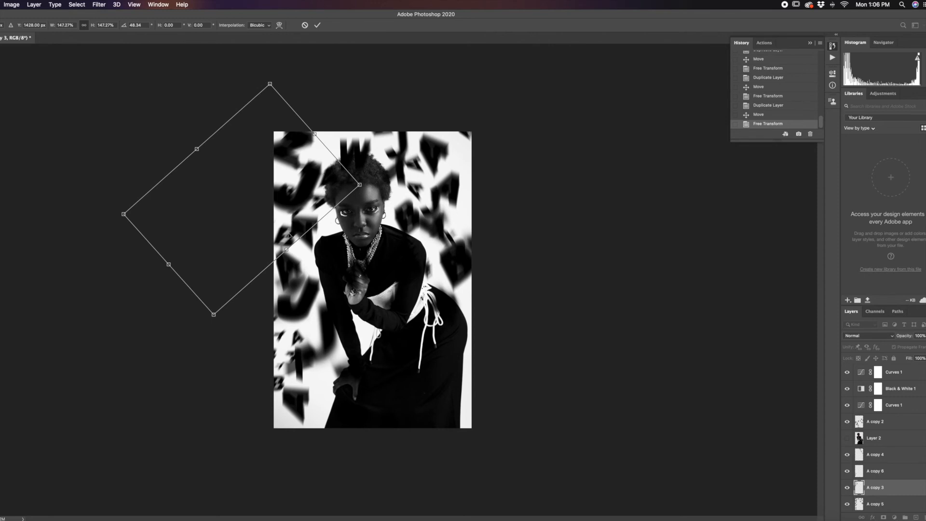
{"action": "key", "text": "Return"}
{"action": "left_click", "coordinate": [604, 242]}
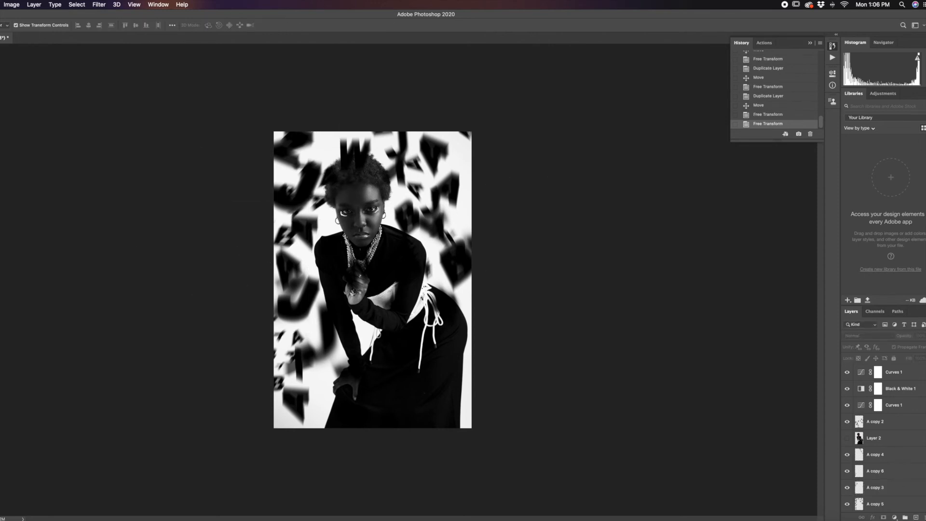
Step: Enlarge the A copy 6 letters to about 141% and move them toward the portrait's lower left corner
{"action": "left_click", "coordinate": [305, 343]}
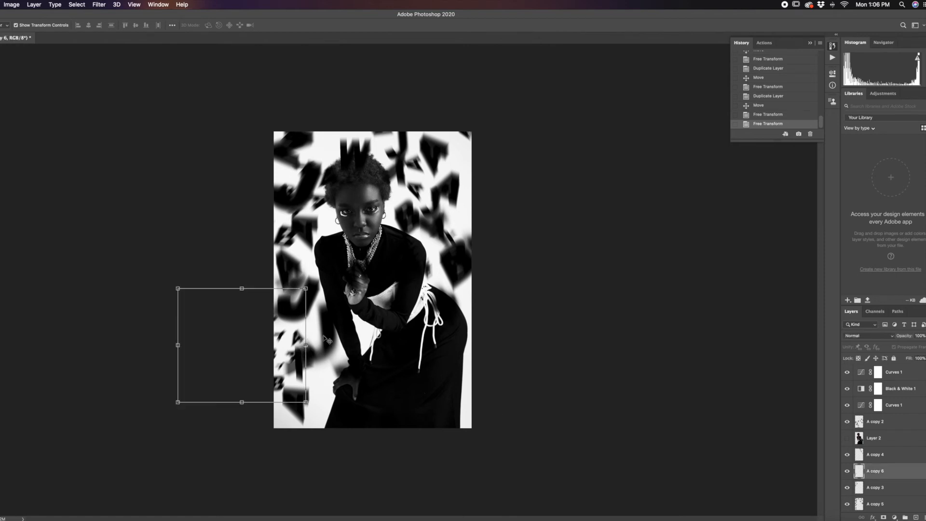
{"action": "left_click_drag", "start_coordinate": [306, 288], "coordinate": [357, 242]}
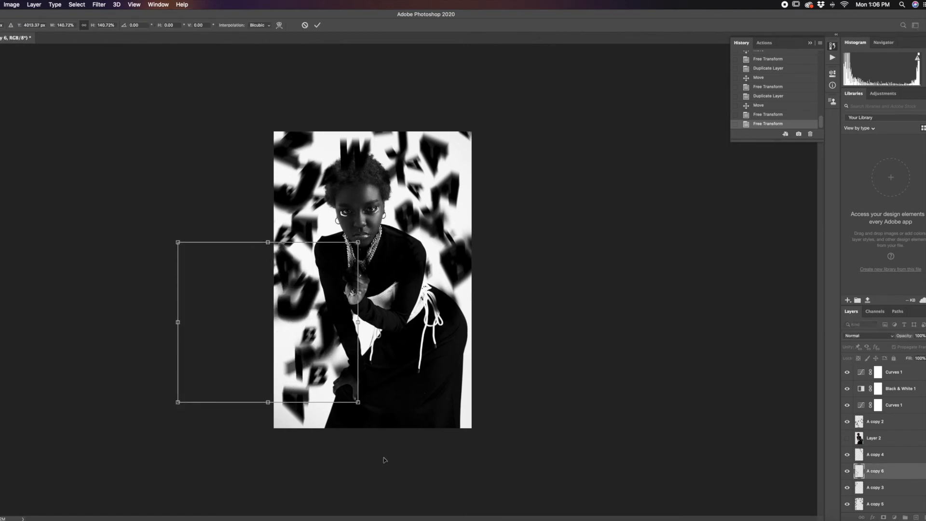
{"action": "left_click_drag", "start_coordinate": [321, 383], "coordinate": [289, 399]}
{"action": "key", "text": "Return"}
Step: Enlarge the A copy 4 letters slightly in the portrait's upper right area
{"action": "left_click", "coordinate": [429, 191]}
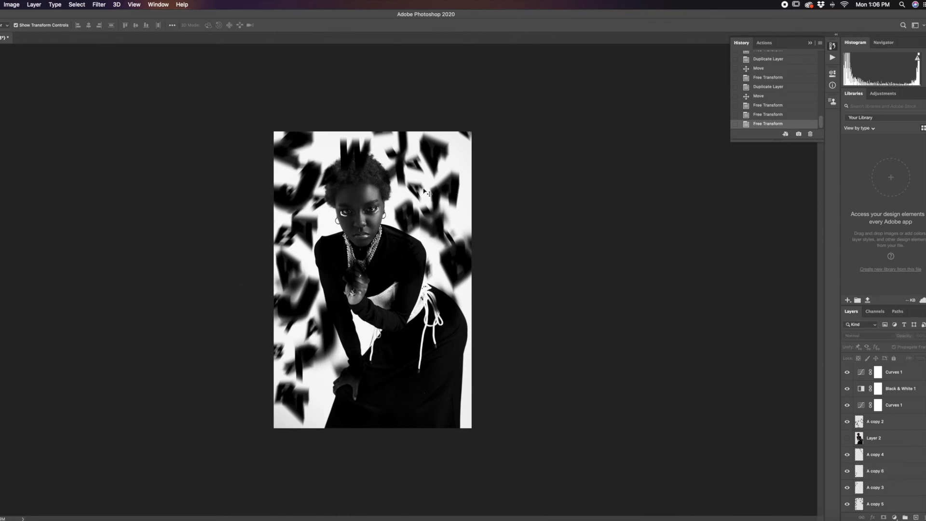
{"action": "left_click_drag", "start_coordinate": [519, 73], "coordinate": [533, 53]}
{"action": "key", "text": "Return"}
{"action": "left_click", "coordinate": [661, 341]}
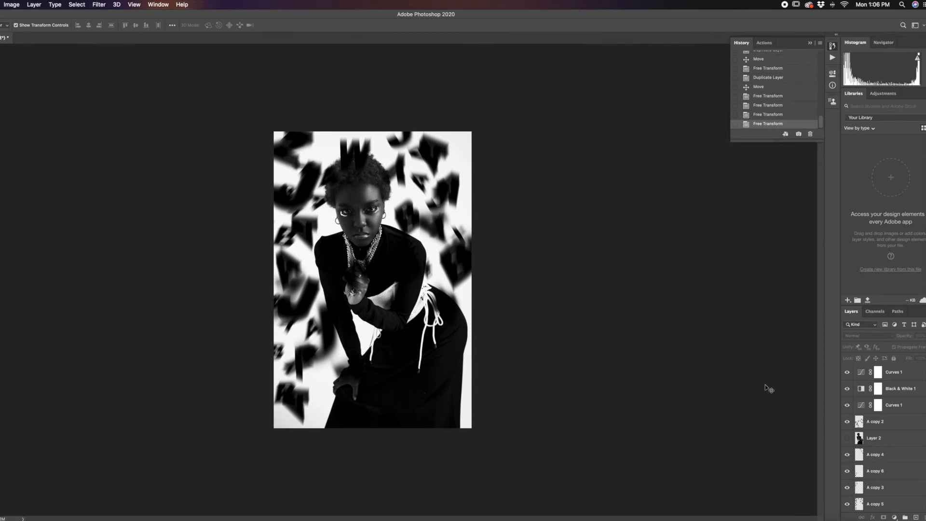
Step: Hide all the blurred letters layers, from A copy 2 down to A copy, so only the portrait shows
{"action": "left_click", "coordinate": [847, 455]}
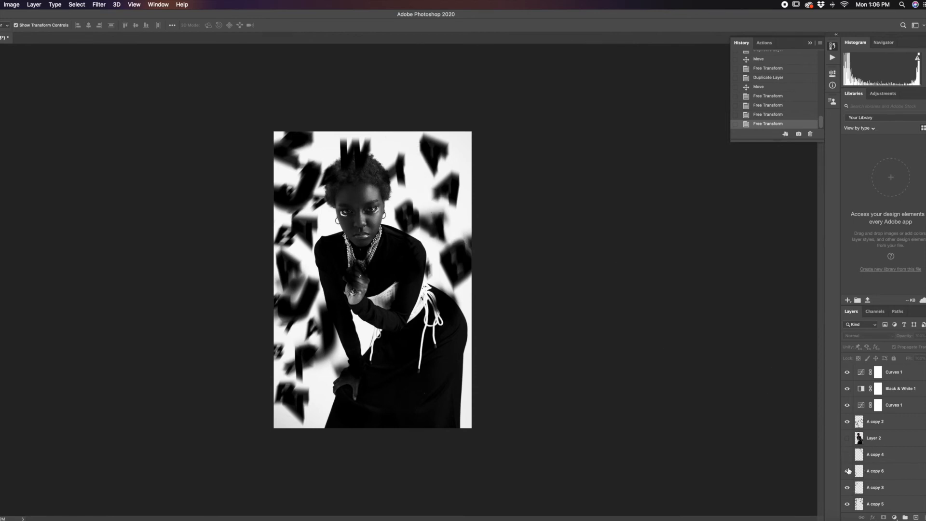
{"action": "left_click", "coordinate": [848, 489]}
{"action": "left_click", "coordinate": [847, 504]}
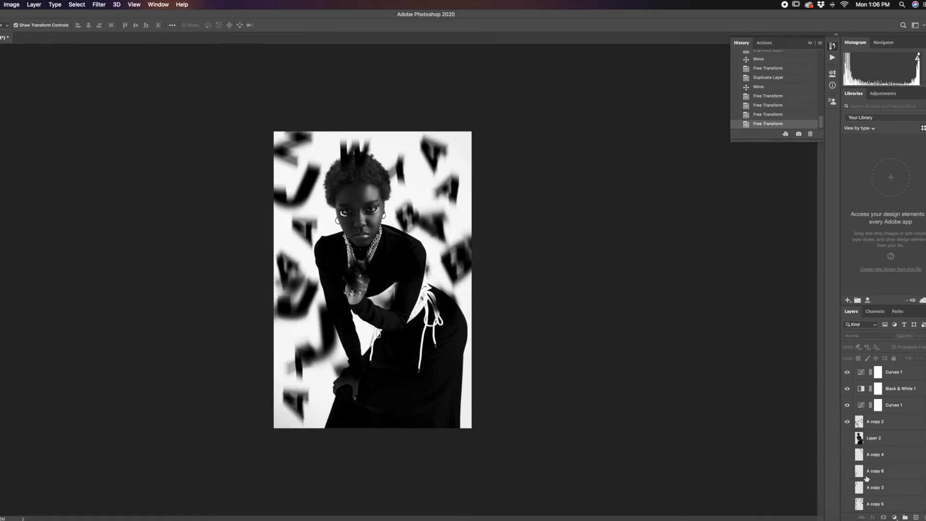
{"action": "scroll", "coordinate": [866, 478], "scroll_direction": "down", "scroll_amount": 1}
{"action": "left_click", "coordinate": [847, 413]}
{"action": "scroll", "coordinate": [912, 473], "scroll_direction": "down", "scroll_amount": 1}
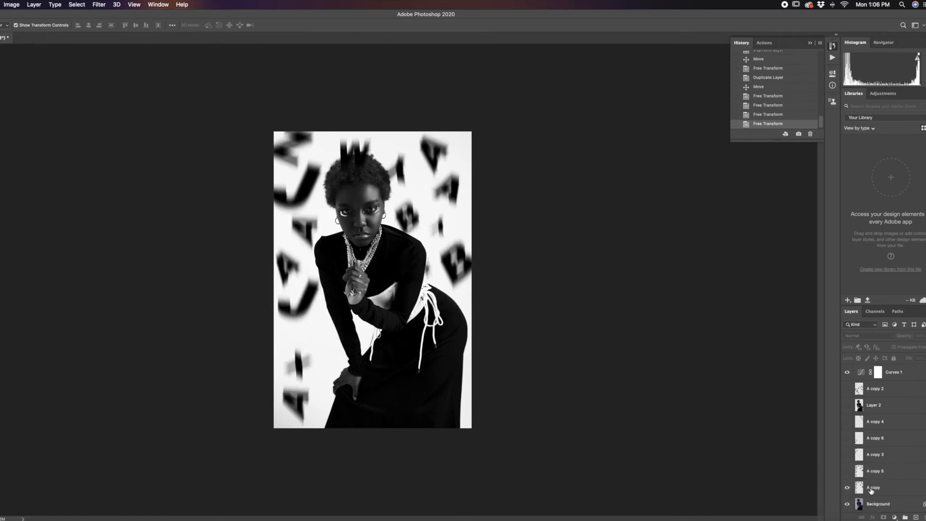
{"action": "left_click", "coordinate": [847, 487]}
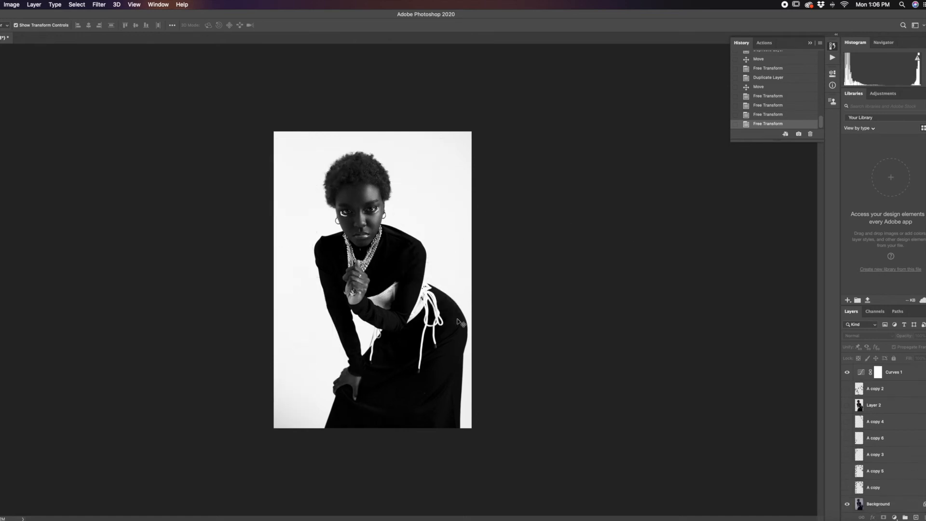
Step: Select the cut-out woman on Layer 2 and toggle its visibility, leaving the layer shown
{"action": "left_click", "coordinate": [912, 410]}
{"action": "left_click", "coordinate": [847, 405]}
{"action": "left_click", "coordinate": [848, 405]}
{"action": "left_click", "coordinate": [847, 406]}
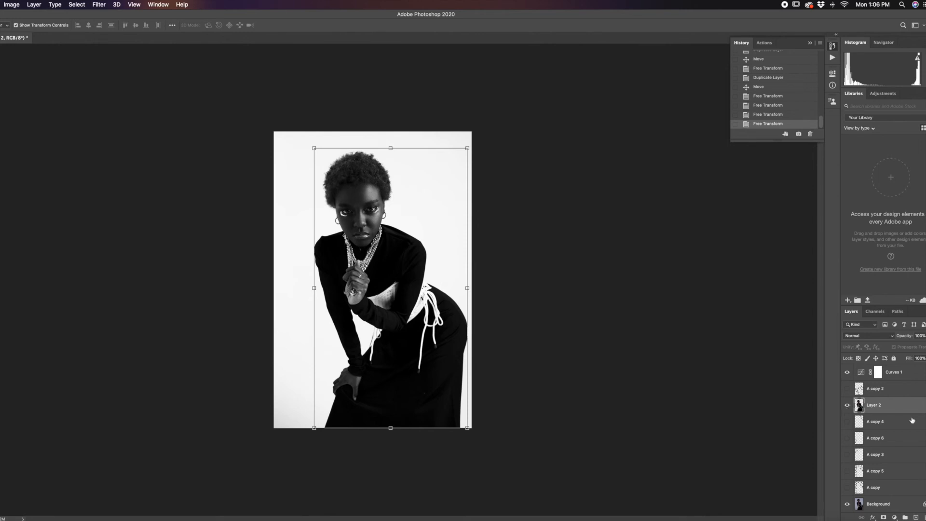
{"action": "left_click", "coordinate": [846, 406]}
{"action": "left_click", "coordinate": [846, 406]}
Step: Try a Motion Blur on Layer 2 at 7° with a distance of 36 pixels and inspect the preview up close
{"action": "left_click", "coordinate": [100, 5]}
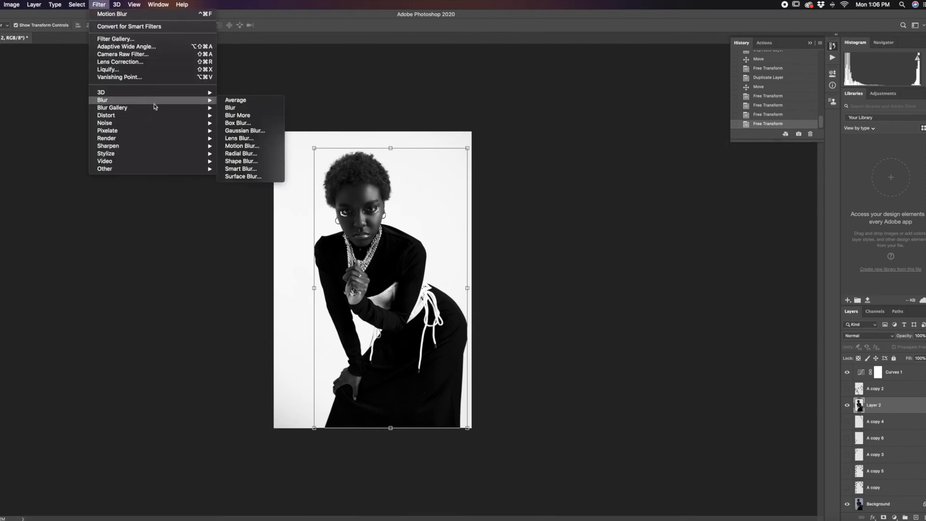
{"action": "mouse_move", "coordinate": [176, 101]}
{"action": "left_click", "coordinate": [254, 146]}
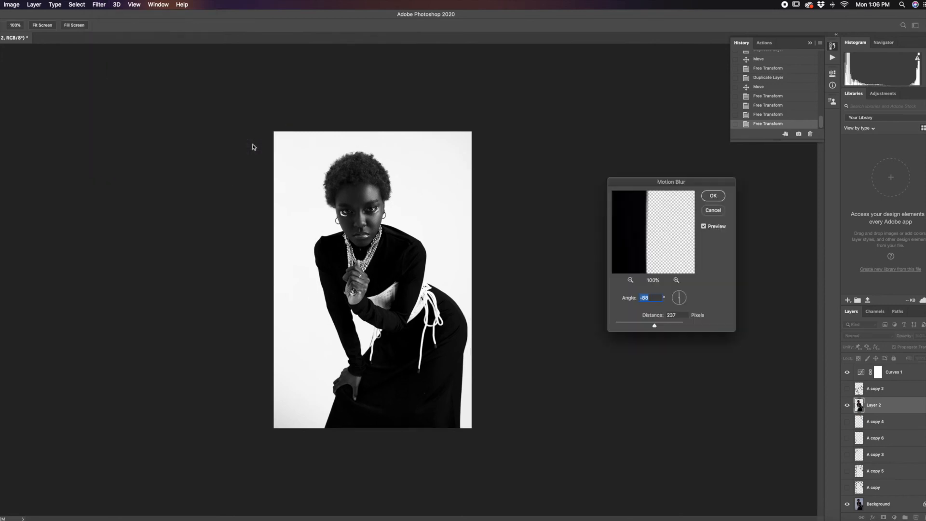
{"action": "mouse_move", "coordinate": [681, 303]}
{"action": "left_mouse_down"}
{"action": "mouse_move", "coordinate": [680, 311]}
{"action": "mouse_move", "coordinate": [688, 296]}
{"action": "left_mouse_up"}
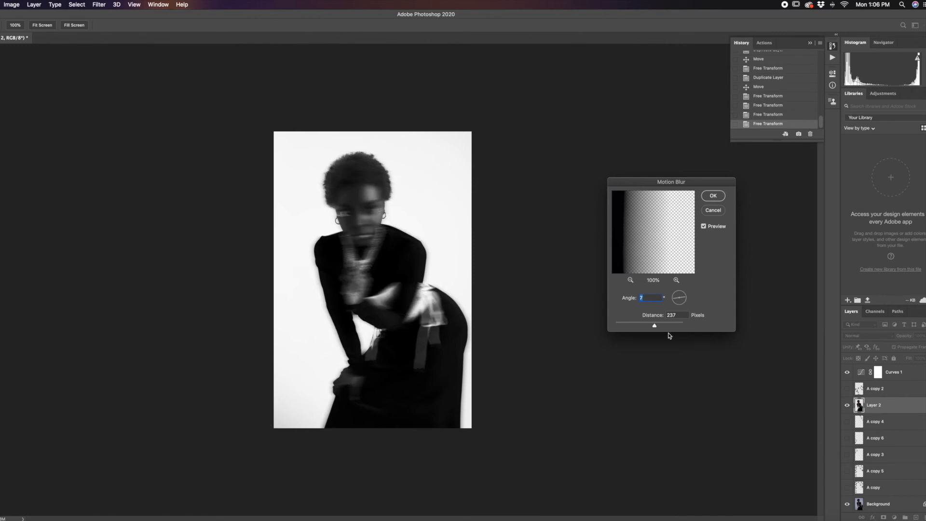
{"action": "left_click_drag", "start_coordinate": [653, 327], "coordinate": [629, 328]}
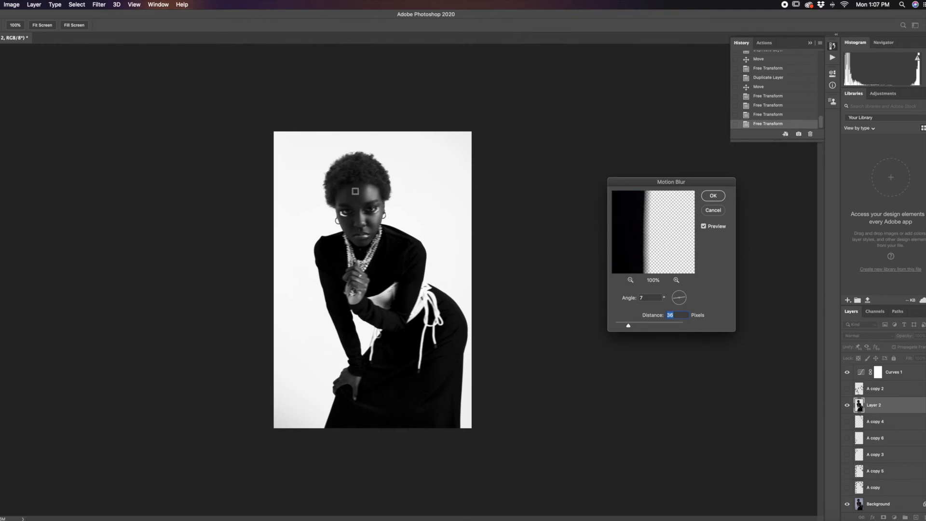
{"action": "scroll", "coordinate": [356, 191], "scroll_direction": "up", "scroll_amount": 5}
{"action": "scroll", "coordinate": [429, 218], "scroll_direction": "down", "scroll_amount": 1}
{"action": "scroll", "coordinate": [429, 218], "scroll_direction": "down", "scroll_amount": 4}
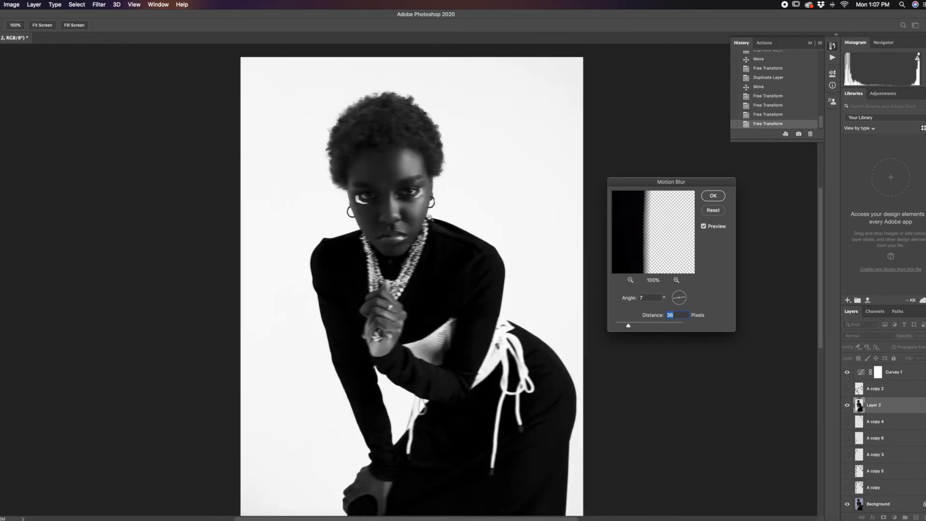
{"action": "scroll", "coordinate": [415, 236], "scroll_direction": "down", "scroll_amount": 2}
{"action": "scroll", "coordinate": [375, 219], "scroll_direction": "up", "scroll_amount": 2}
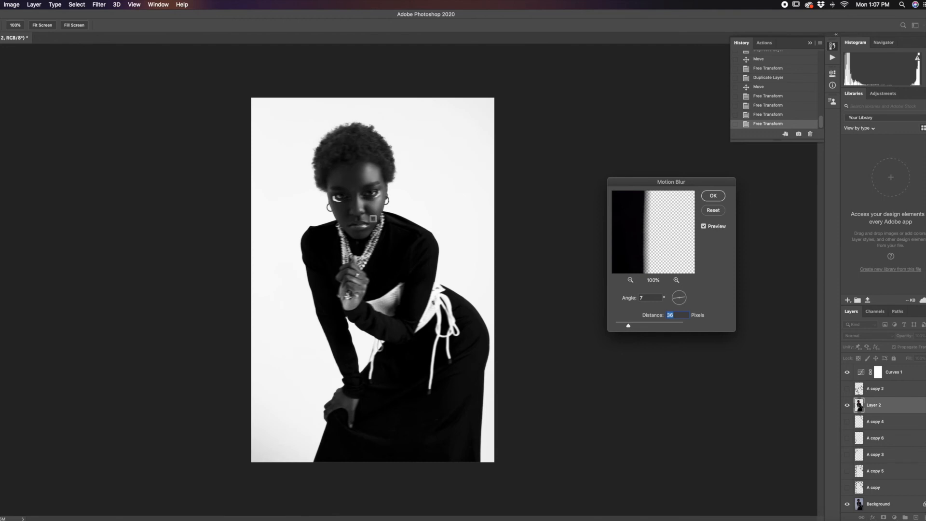
Step: Test longer Motion Blur distances on Layer 2, apply the blur at 86 pixels, and undo it
{"action": "left_click_drag", "start_coordinate": [628, 325], "coordinate": [646, 327]}
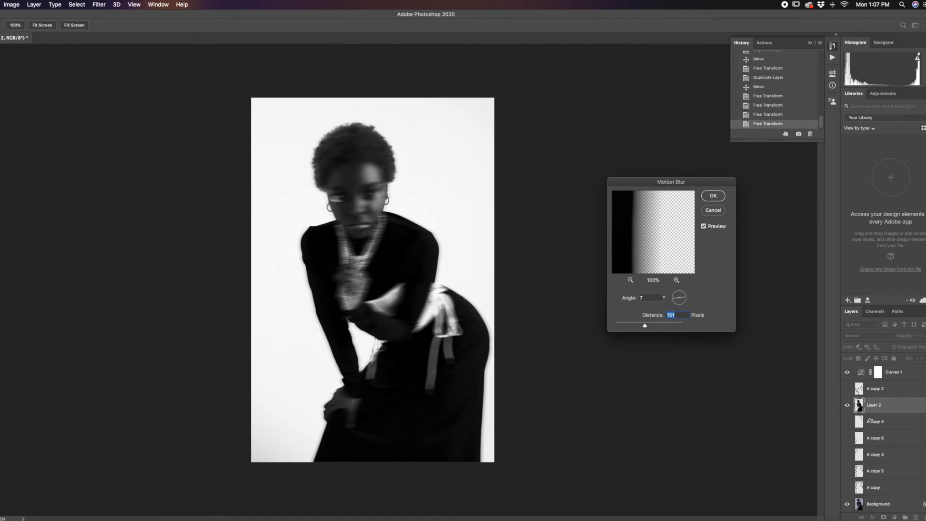
{"action": "mouse_move", "coordinate": [646, 324]}
{"action": "left_mouse_down"}
{"action": "mouse_move", "coordinate": [664, 324]}
{"action": "mouse_move", "coordinate": [629, 327]}
{"action": "mouse_move", "coordinate": [651, 327]}
{"action": "left_mouse_up"}
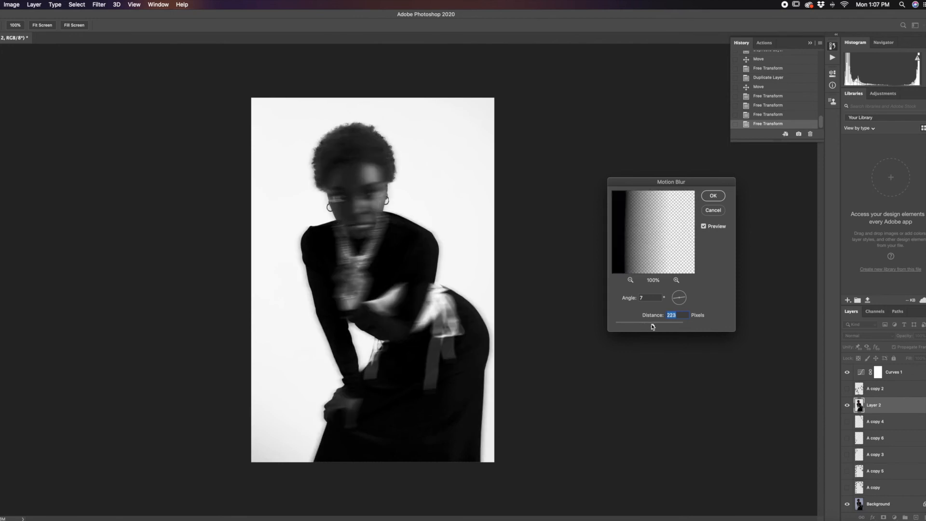
{"action": "left_click_drag", "start_coordinate": [657, 327], "coordinate": [636, 326]}
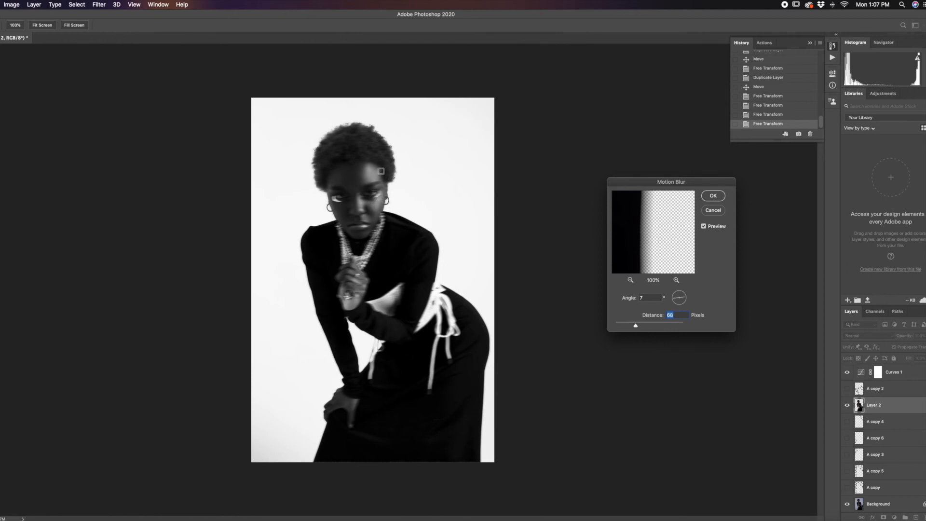
{"action": "left_click_drag", "start_coordinate": [634, 328], "coordinate": [642, 327]}
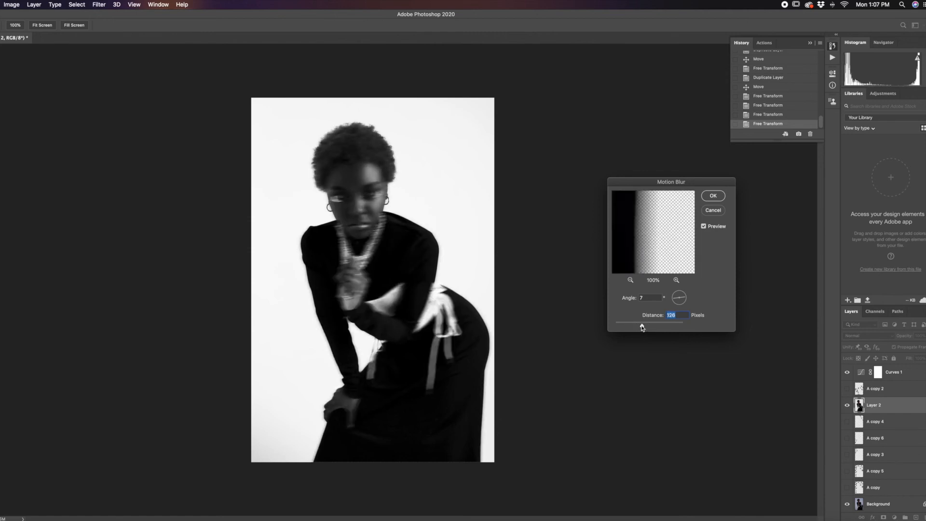
{"action": "left_click_drag", "start_coordinate": [642, 327], "coordinate": [638, 328]}
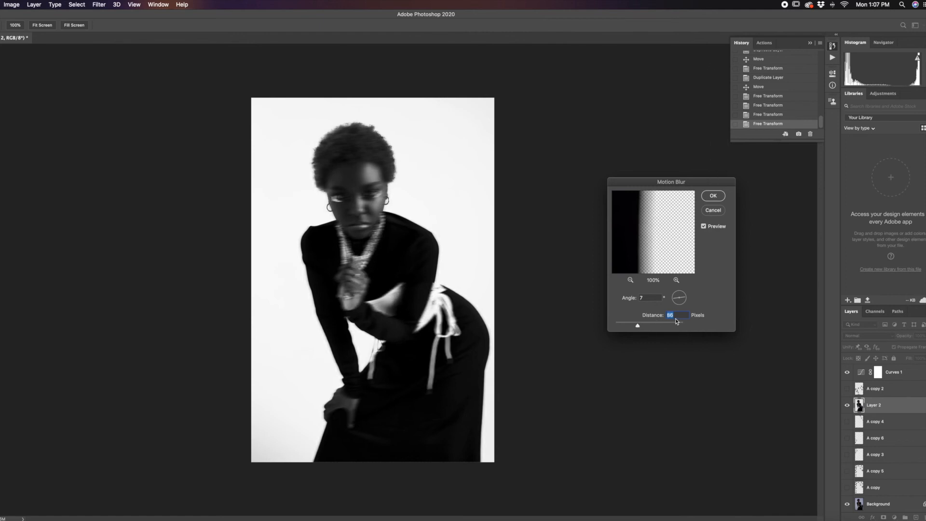
{"action": "left_click", "coordinate": [713, 195]}
{"action": "left_click", "coordinate": [576, 268]}
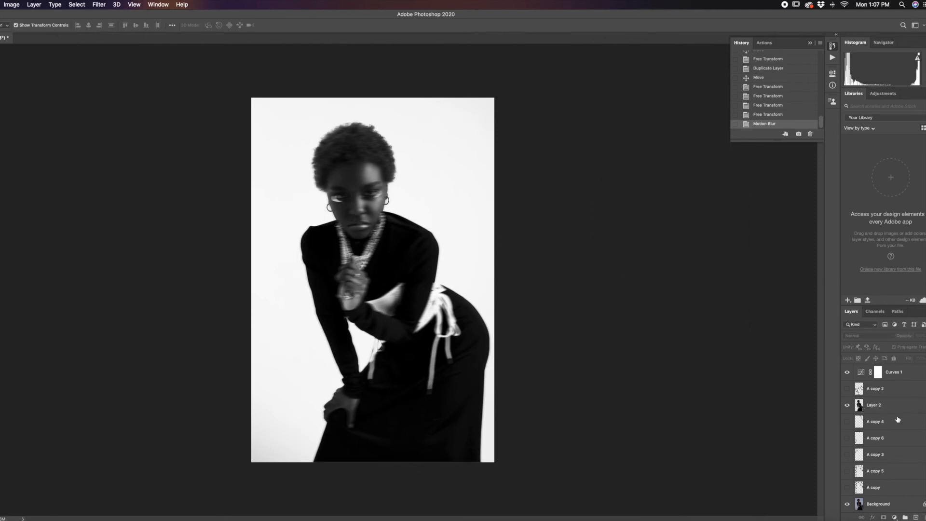
{"action": "key", "text": "super+z"}
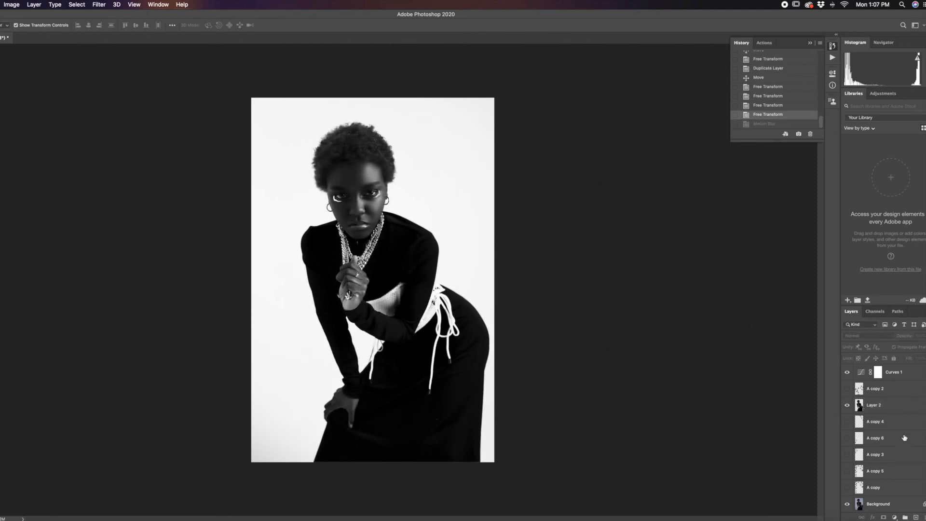
Step: Test longer distances for a 7° Motion Blur on Layer 2, reduce the distance again, and apply the blur
{"action": "left_click", "coordinate": [907, 406]}
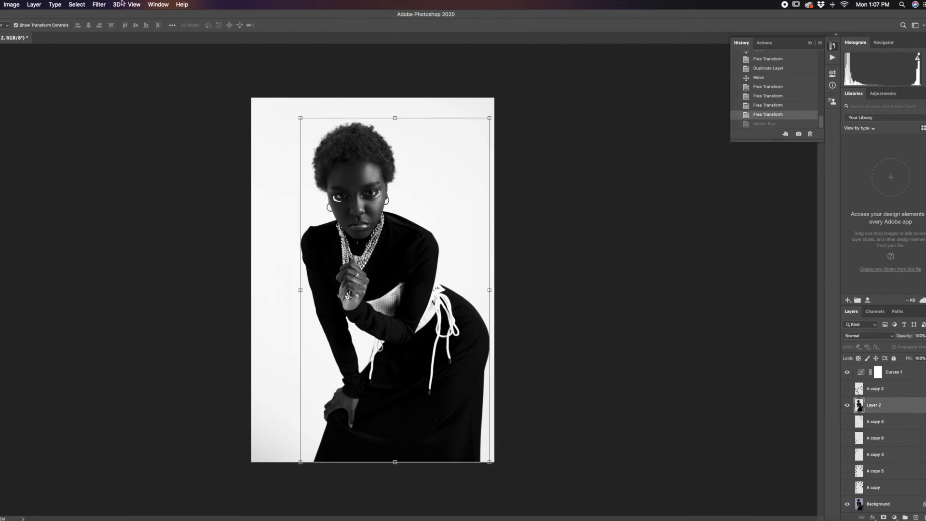
{"action": "left_click", "coordinate": [100, 5]}
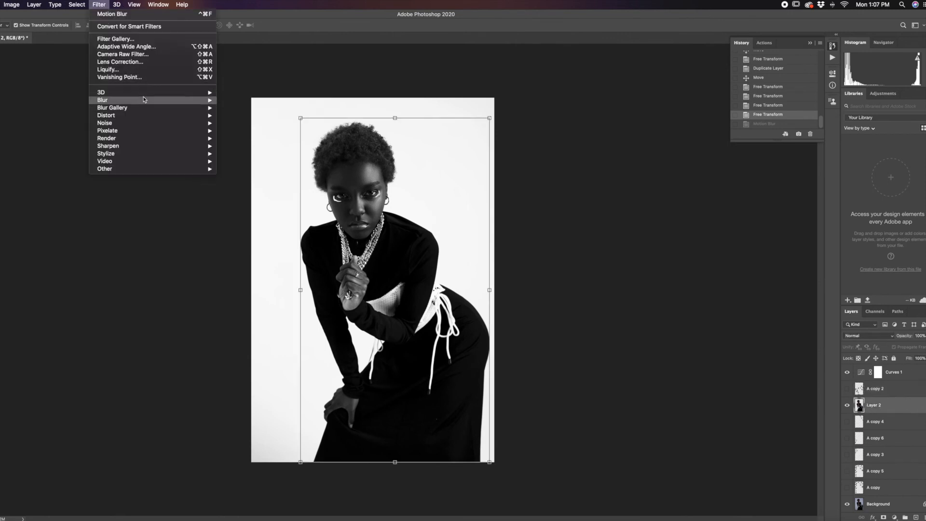
{"action": "mouse_move", "coordinate": [143, 100]}
{"action": "left_click", "coordinate": [270, 147]}
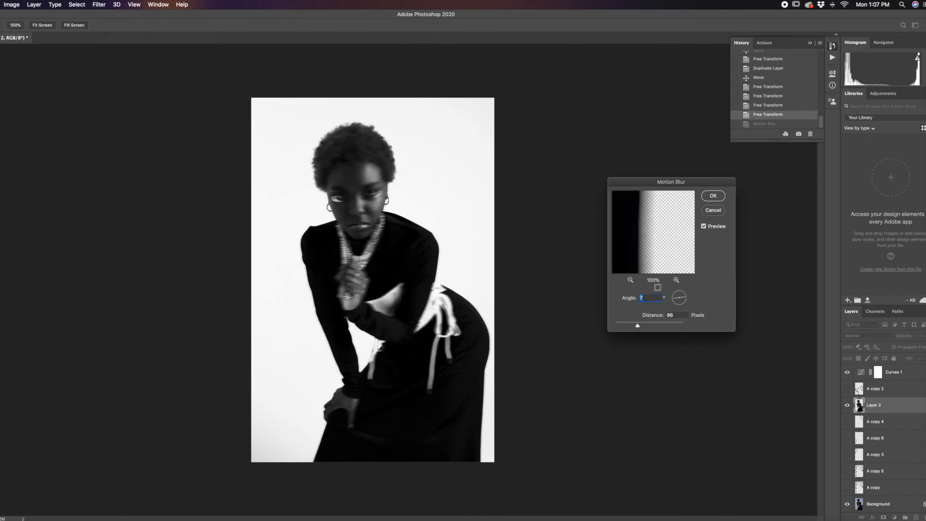
{"action": "mouse_move", "coordinate": [642, 328]}
{"action": "left_mouse_down"}
{"action": "mouse_move", "coordinate": [663, 327]}
{"action": "mouse_move", "coordinate": [646, 328]}
{"action": "left_mouse_up"}
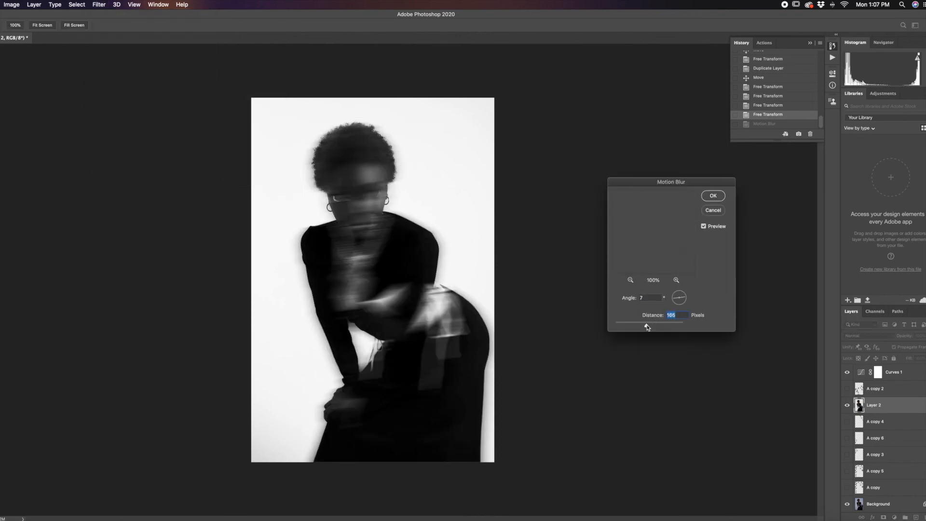
{"action": "left_click", "coordinate": [668, 327]}
{"action": "left_click_drag", "start_coordinate": [668, 326], "coordinate": [640, 327]}
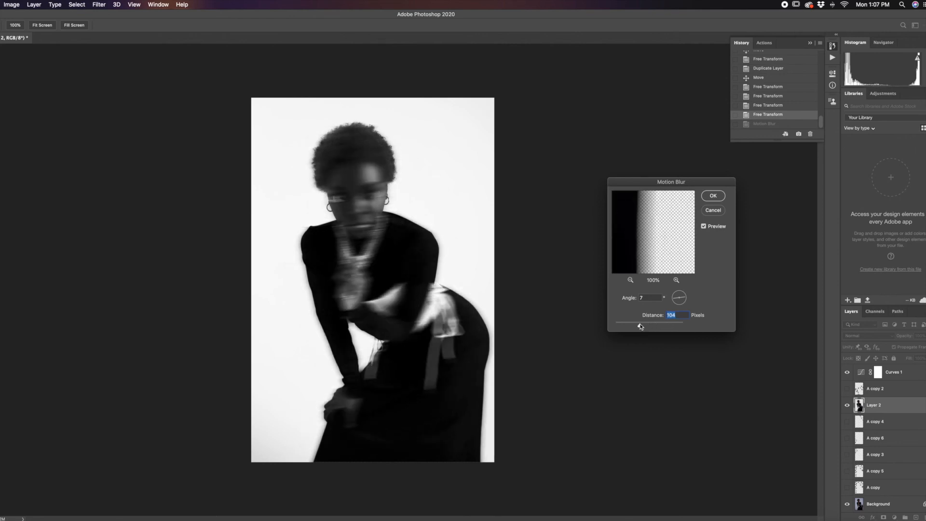
{"action": "left_click", "coordinate": [713, 195]}
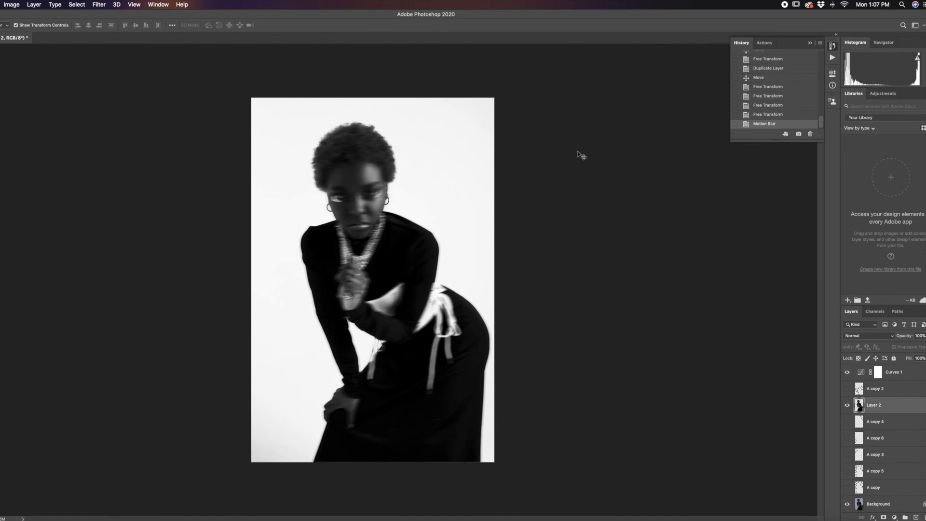
Step: Lower the opacity of the blurred Layer 2 to about 49%
{"action": "left_click", "coordinate": [925, 336]}
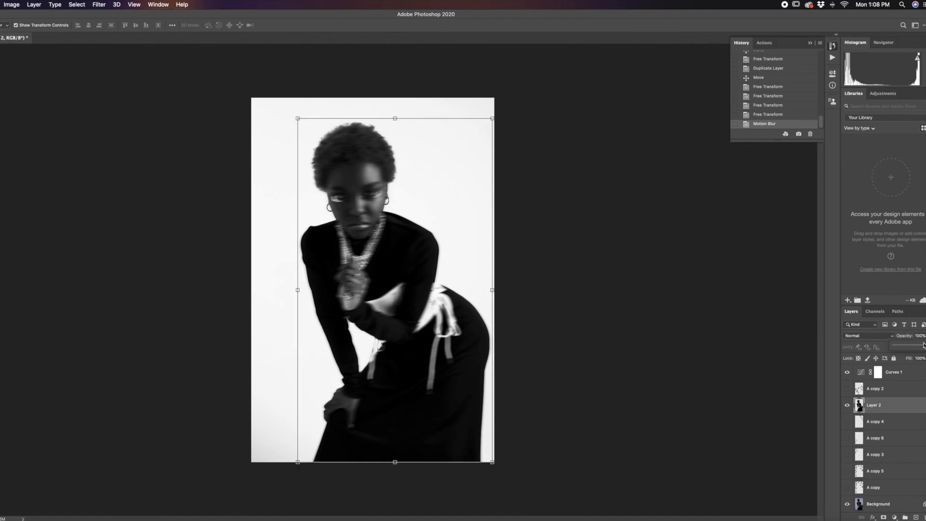
{"action": "left_click_drag", "start_coordinate": [922, 346], "coordinate": [913, 346]}
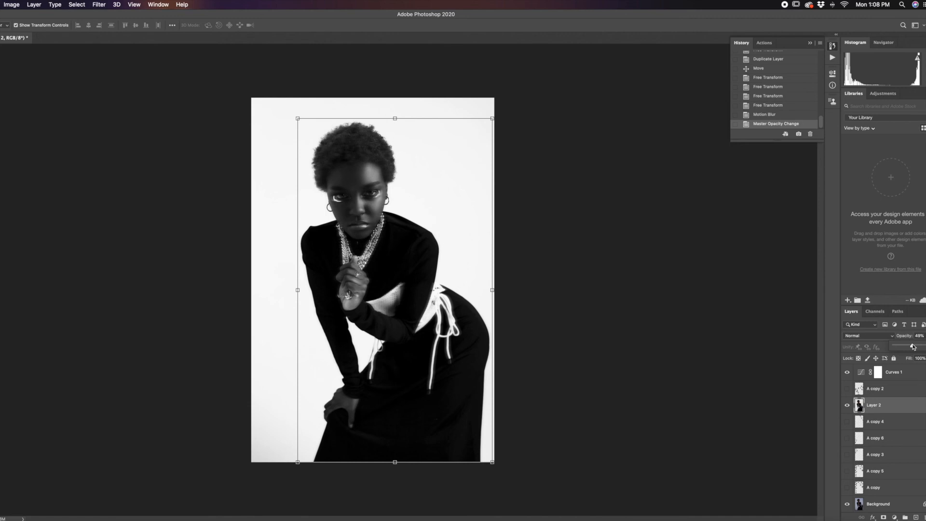
{"action": "left_click_drag", "start_coordinate": [915, 346], "coordinate": [914, 346]}
Step: Reselect Layer 2 in the layer stack and set its opacity to 64%
{"action": "left_click", "coordinate": [879, 504]}
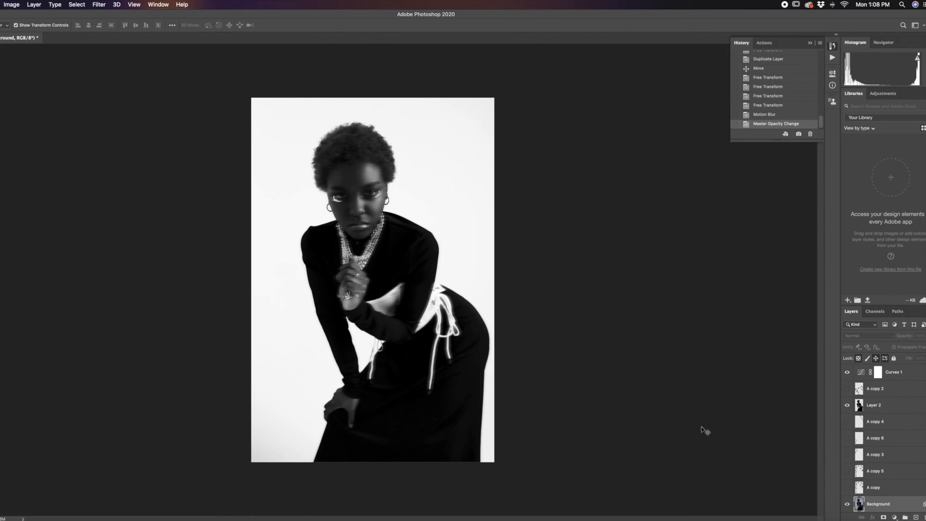
{"action": "left_click", "coordinate": [915, 388]}
{"action": "left_click", "coordinate": [918, 376]}
{"action": "scroll", "coordinate": [888, 369], "scroll_direction": "up", "scroll_amount": 2}
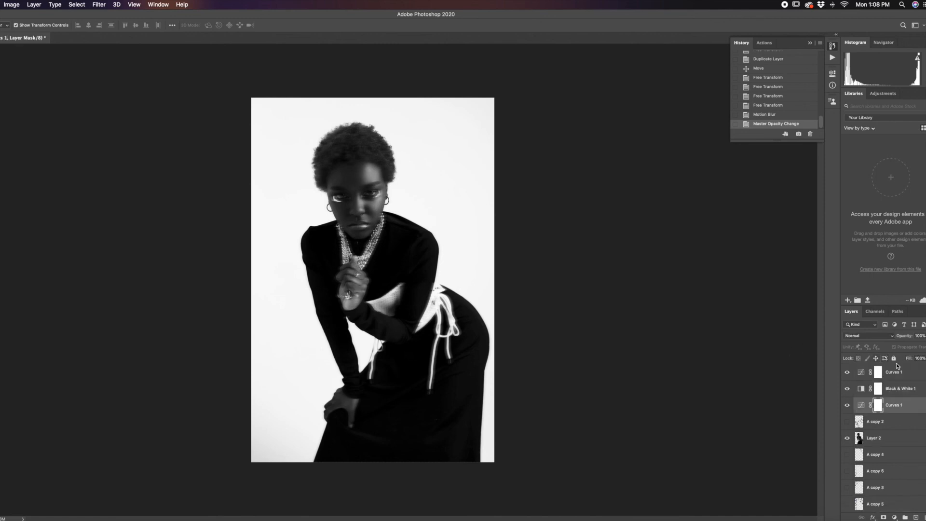
{"action": "left_click", "coordinate": [899, 439]}
{"action": "left_click", "coordinate": [919, 337]}
{"action": "left_click_drag", "start_coordinate": [919, 346], "coordinate": [920, 347]}
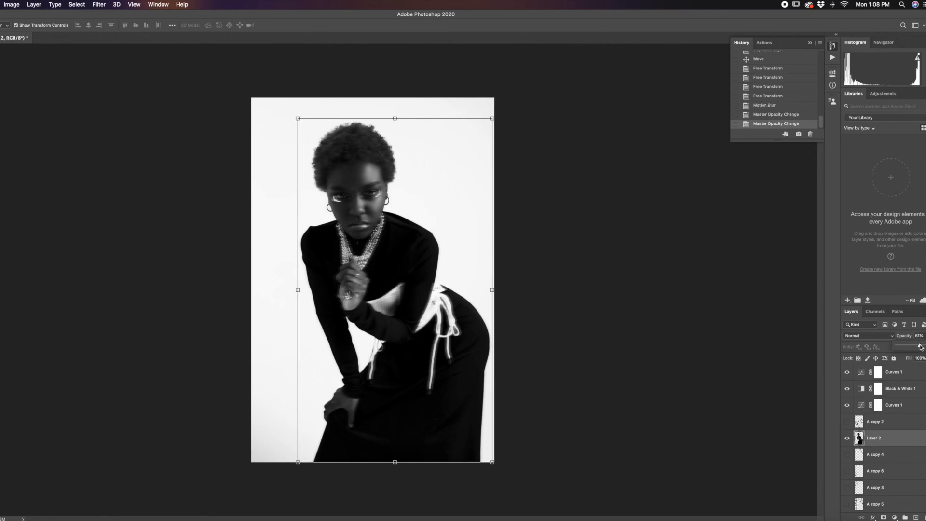
Step: Examine the blur on the woman's face, necklaces and hands up close and in the whole portrait
{"action": "left_click", "coordinate": [529, 276]}
{"action": "scroll", "coordinate": [427, 224], "scroll_direction": "up", "scroll_amount": 7}
{"action": "scroll", "coordinate": [427, 223], "scroll_direction": "down", "scroll_amount": 5}
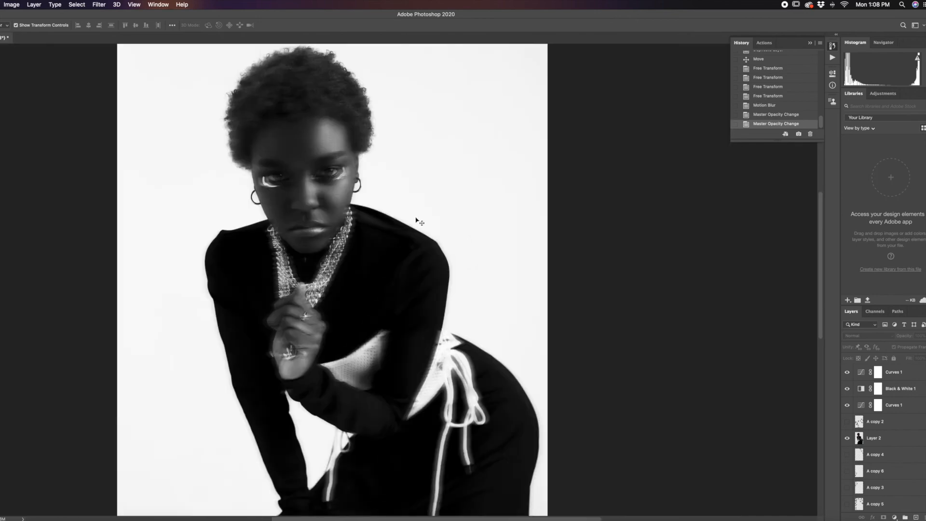
{"action": "scroll", "coordinate": [419, 220], "scroll_direction": "up", "scroll_amount": 3}
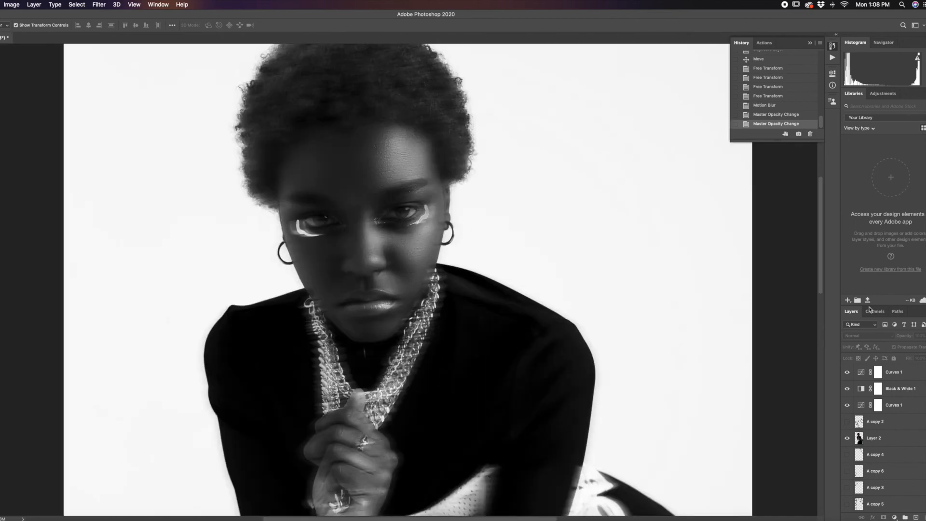
{"action": "scroll", "coordinate": [403, 269], "scroll_direction": "down", "scroll_amount": 2}
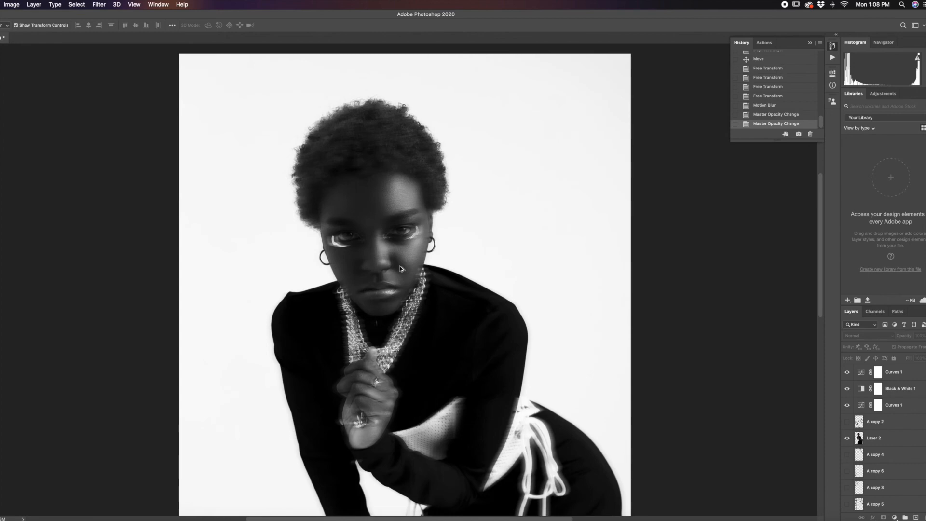
{"action": "scroll", "coordinate": [400, 268], "scroll_direction": "down", "scroll_amount": 3}
{"action": "scroll", "coordinate": [400, 268], "scroll_direction": "up", "scroll_amount": 3}
{"action": "scroll", "coordinate": [400, 269], "scroll_direction": "down", "scroll_amount": 2}
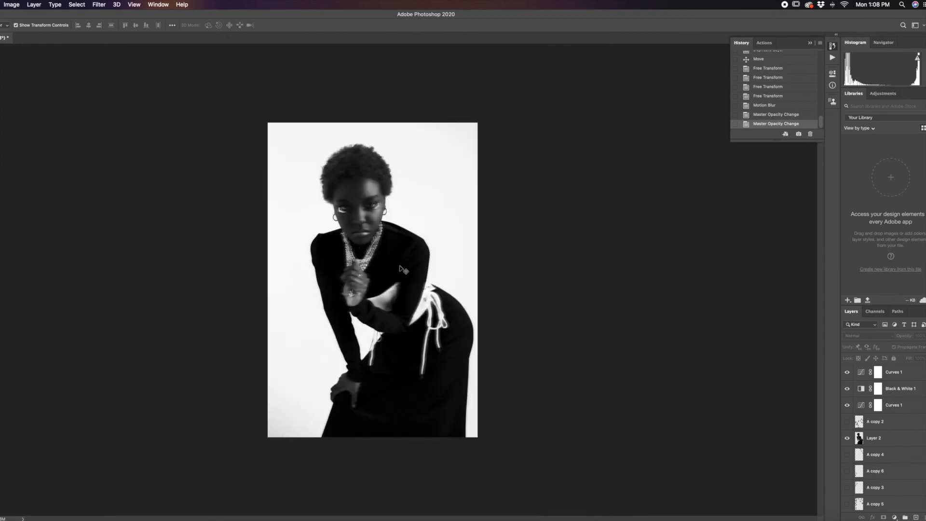
Step: Enlarge Layer 2 to about 120%, offset it as a ghost around the woman, and set its opacity to 37%
{"action": "left_click", "coordinate": [896, 438]}
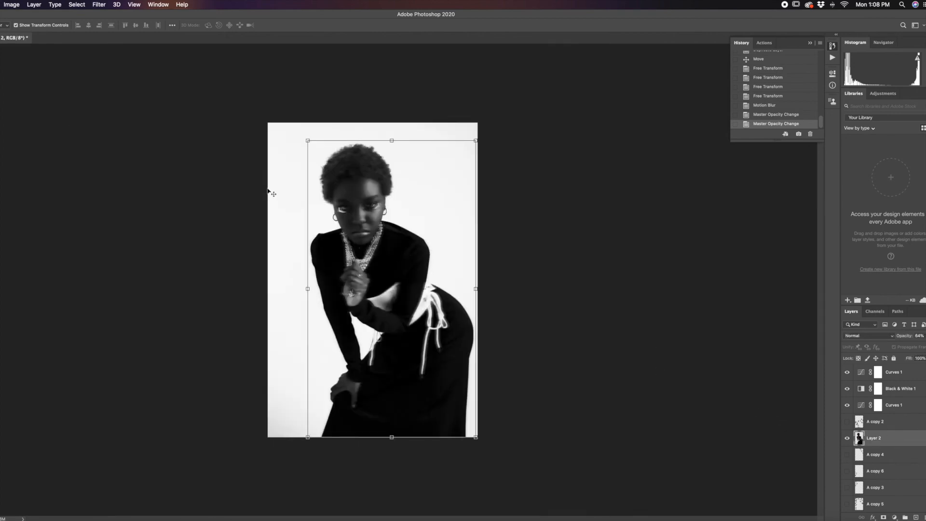
{"action": "left_click_drag", "start_coordinate": [309, 141], "coordinate": [279, 89]}
{"action": "left_click_drag", "start_coordinate": [342, 163], "coordinate": [361, 200]}
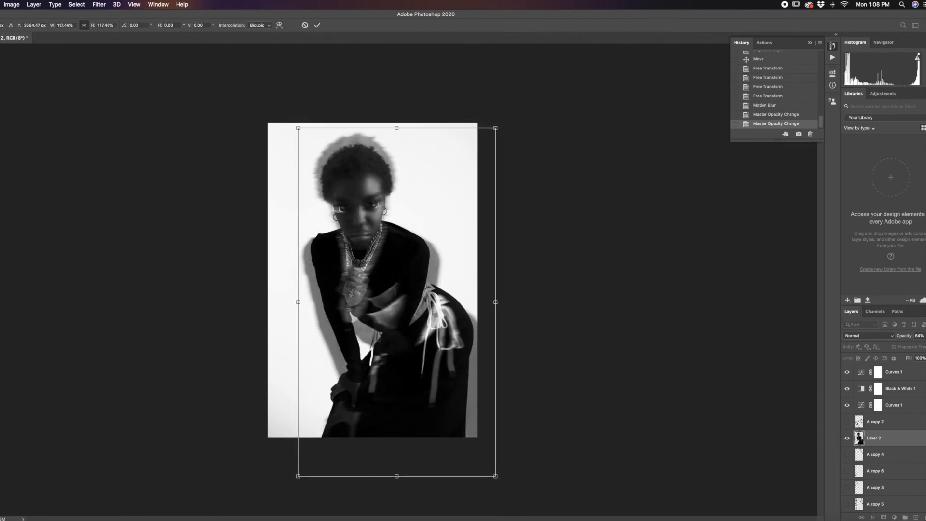
{"action": "left_click", "coordinate": [925, 336]}
{"action": "left_click_drag", "start_coordinate": [921, 347], "coordinate": [912, 348]}
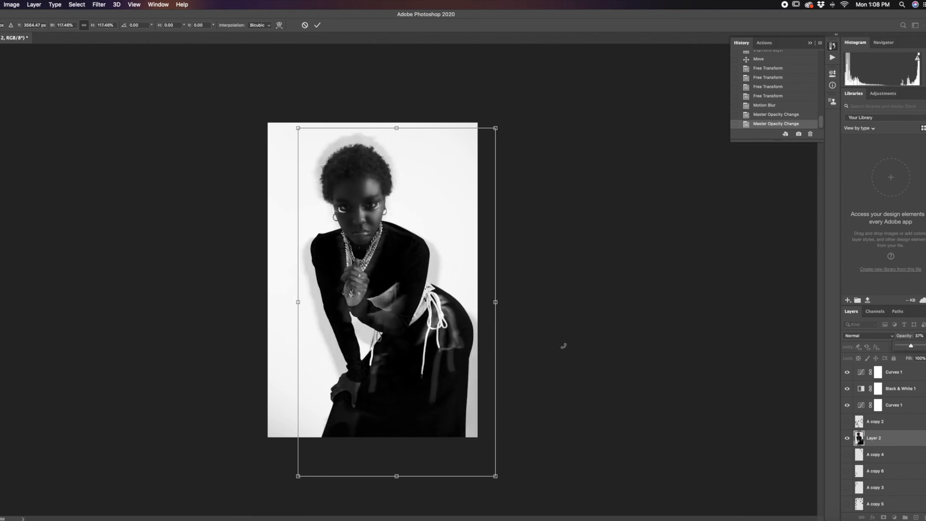
{"action": "left_click_drag", "start_coordinate": [296, 128], "coordinate": [291, 119]}
{"action": "left_click_drag", "start_coordinate": [370, 178], "coordinate": [372, 186]}
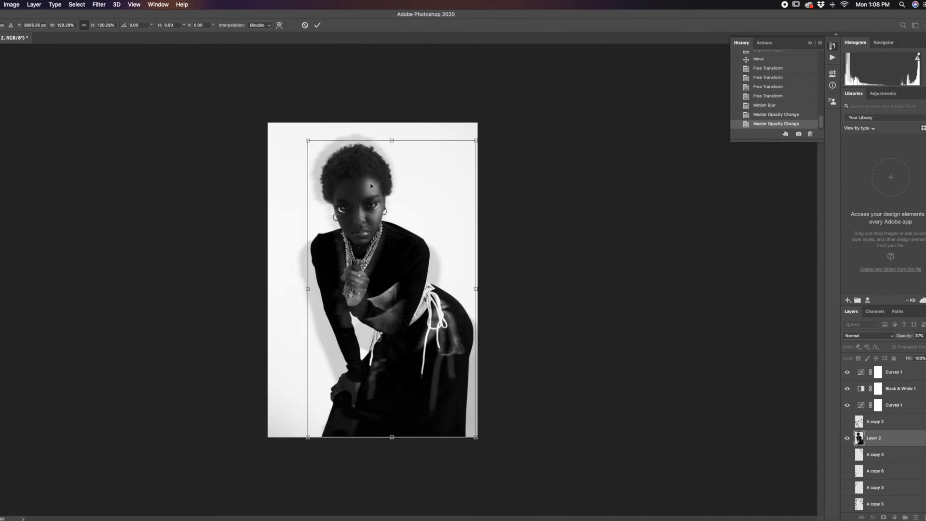
{"action": "key", "text": "Return"}
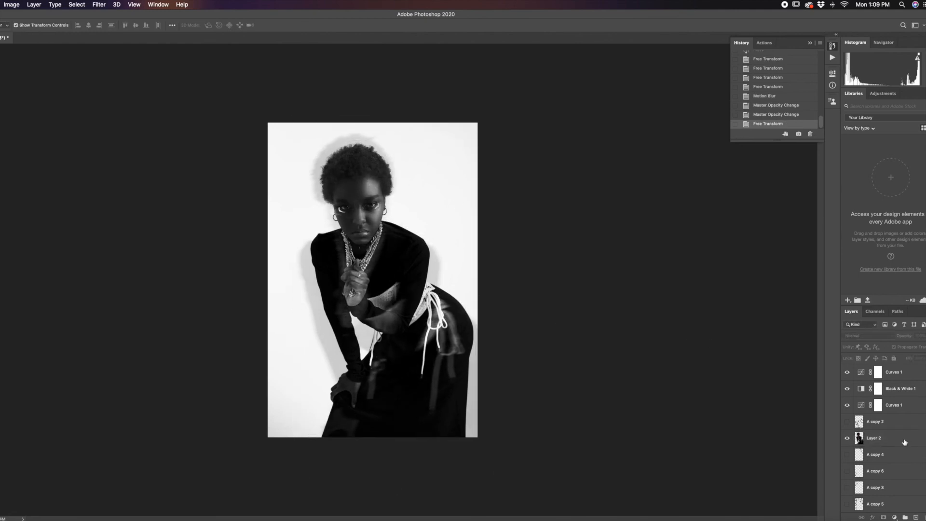
Step: Duplicate Layer 2 and move the ghost copy to the left side of the portrait
{"action": "key", "text": "ctrl+j"}
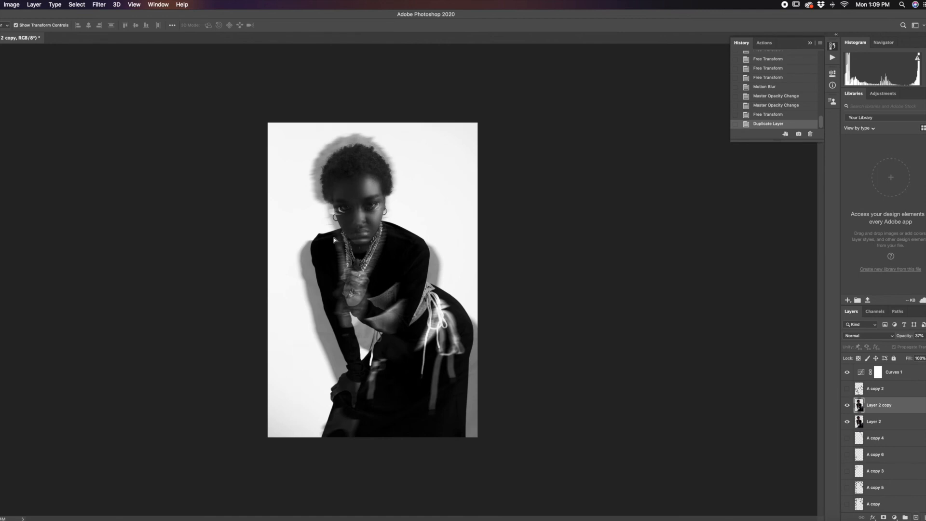
{"action": "left_click_drag", "start_coordinate": [312, 244], "coordinate": [305, 241]}
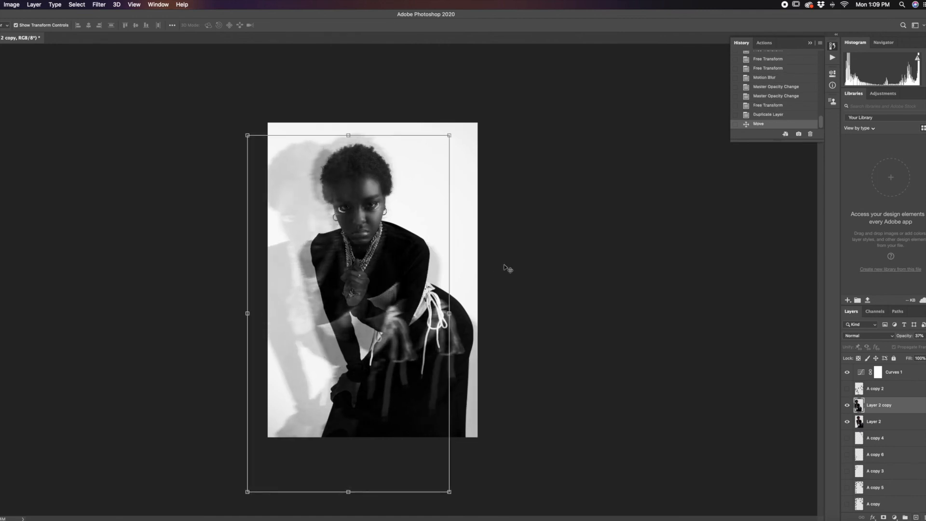
{"action": "left_click", "coordinate": [529, 271]}
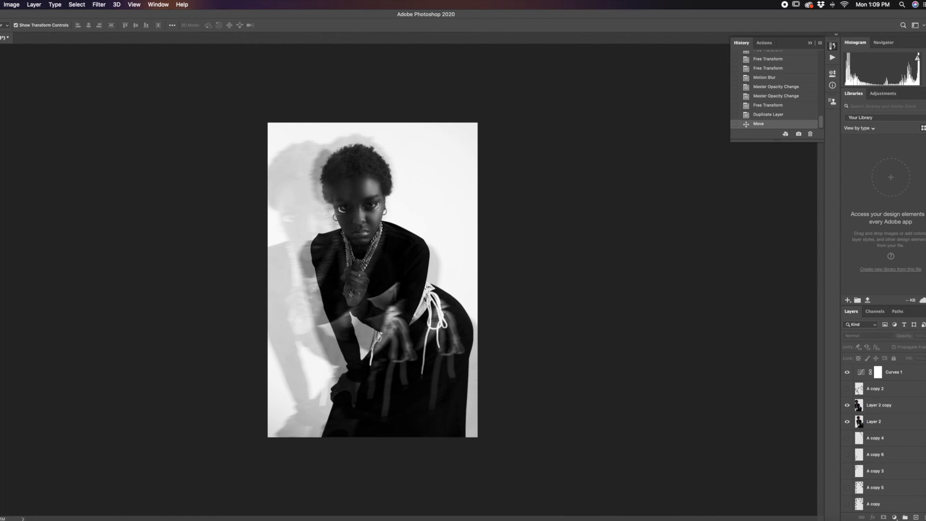
Step: Duplicate Layer 2 once more, try moving a ghost copy to the right, and undo that move
{"action": "left_click_drag", "start_coordinate": [902, 423], "coordinate": [915, 516]}
{"action": "left_click_drag", "start_coordinate": [316, 165], "coordinate": [427, 153]}
{"action": "key", "text": "super+z"}
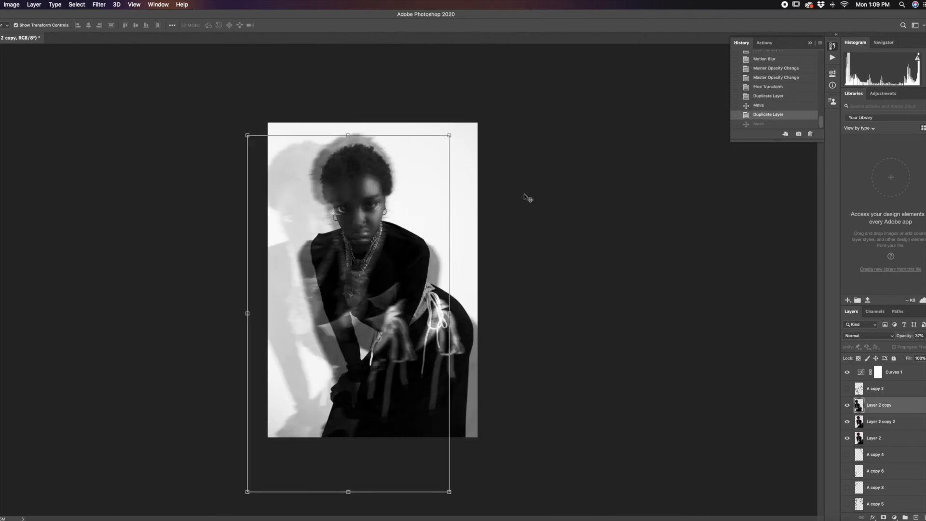
Step: Move Layer 2 copy 2 to the right side of the portrait and shift the left ghost copy slightly outward
{"action": "left_click", "coordinate": [604, 235]}
{"action": "left_click", "coordinate": [907, 445]}
{"action": "left_click", "coordinate": [846, 438]}
{"action": "left_click", "coordinate": [847, 438]}
{"action": "left_click_drag", "start_coordinate": [344, 140], "coordinate": [411, 133]}
{"action": "left_click_drag", "start_coordinate": [311, 161], "coordinate": [293, 160]}
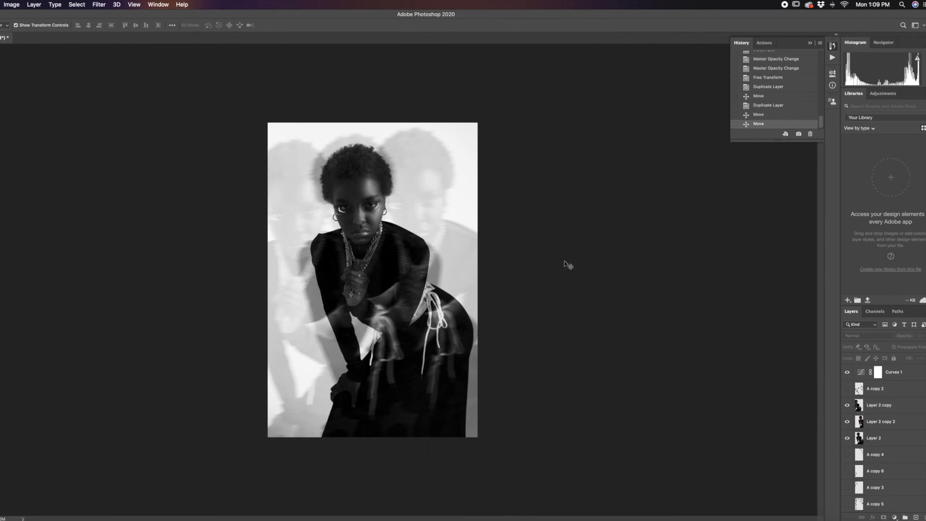
{"action": "key", "text": "super+equal"}
{"action": "key", "text": "super+minus"}
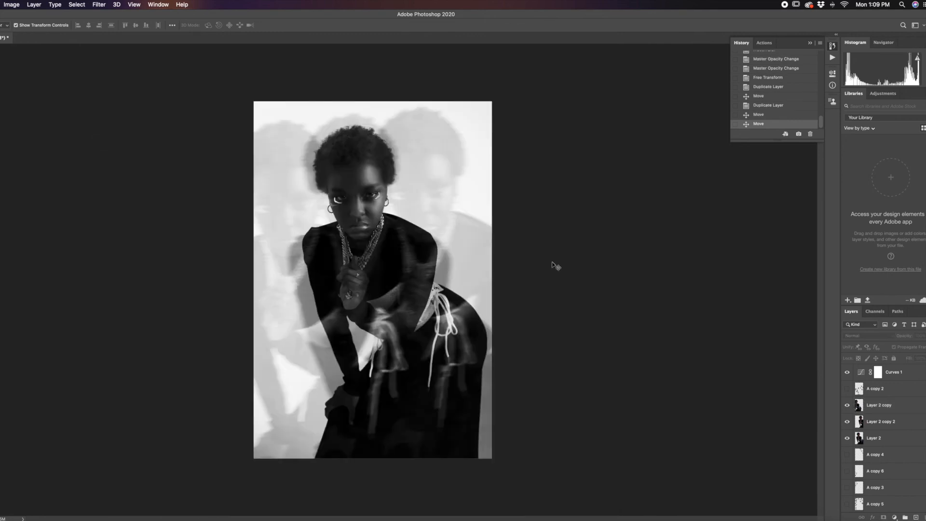